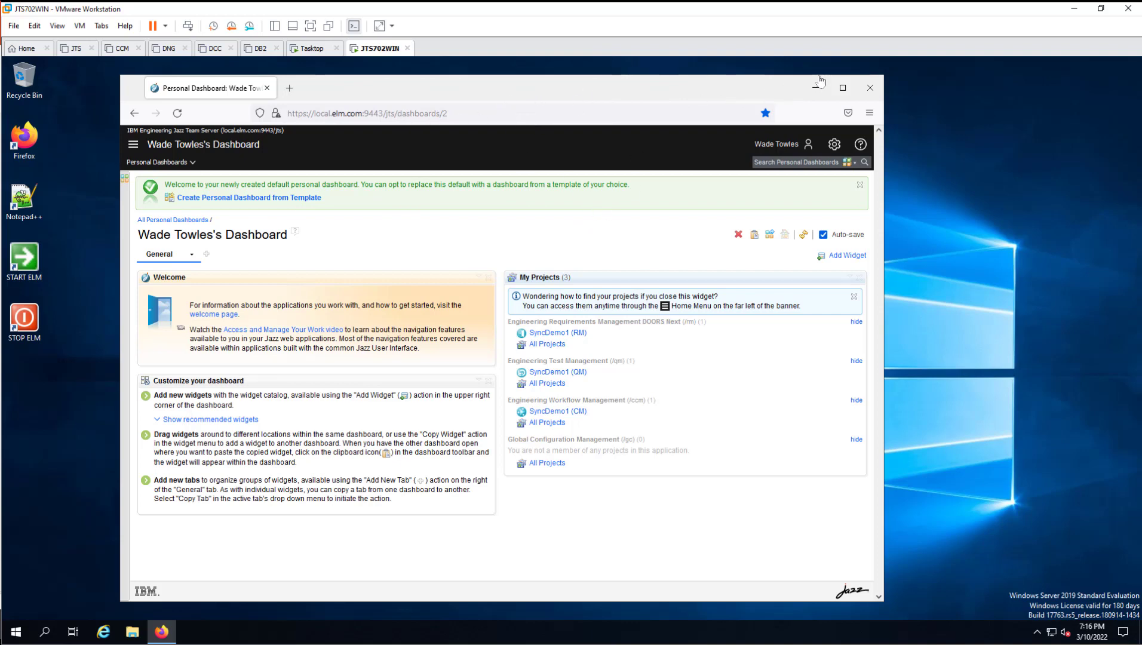
Switch to the Tasktop virtual machine and view the Integration Adapters Tasktop Edition downloads page on jazz.net in Firefox
left_click(310, 49)
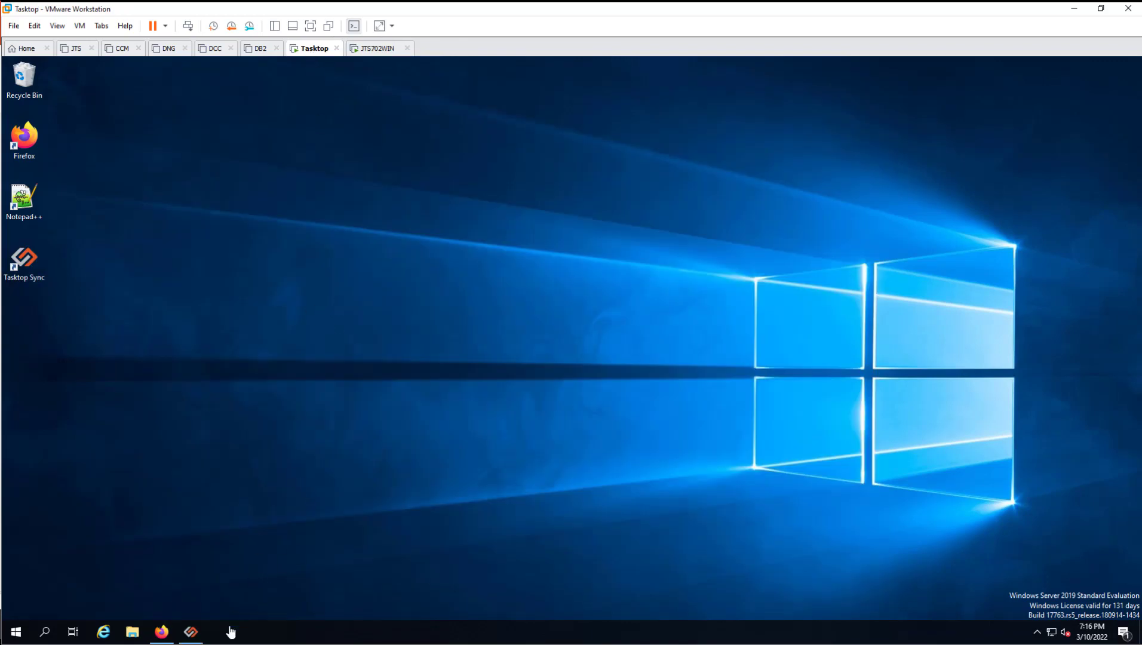
left_click(161, 632)
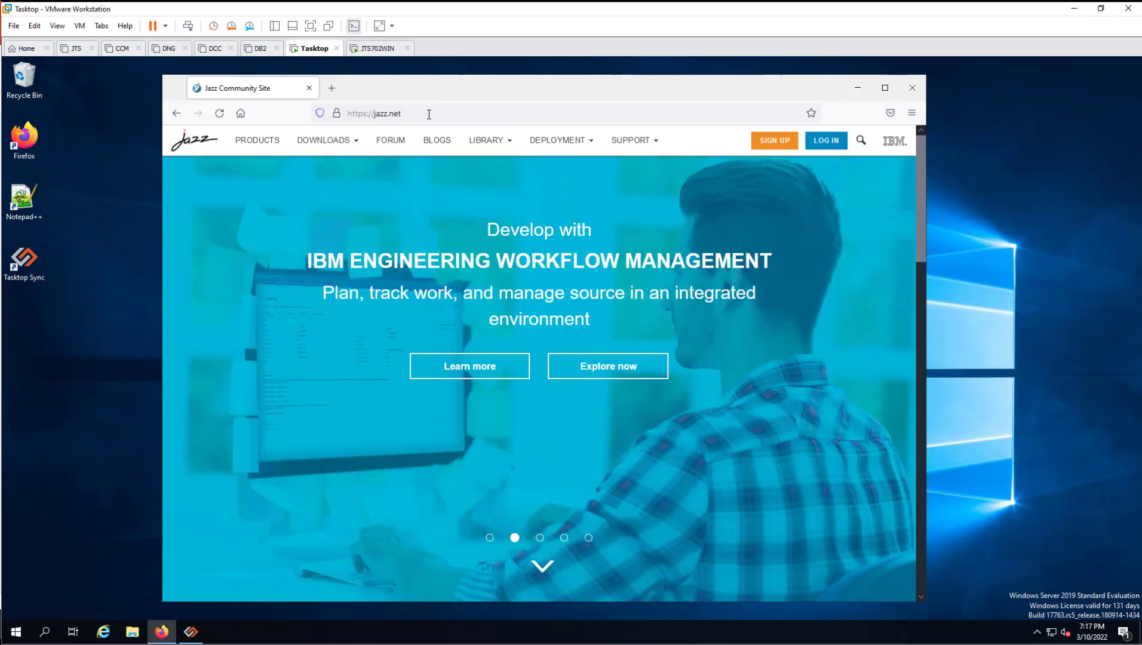
left_click(328, 141)
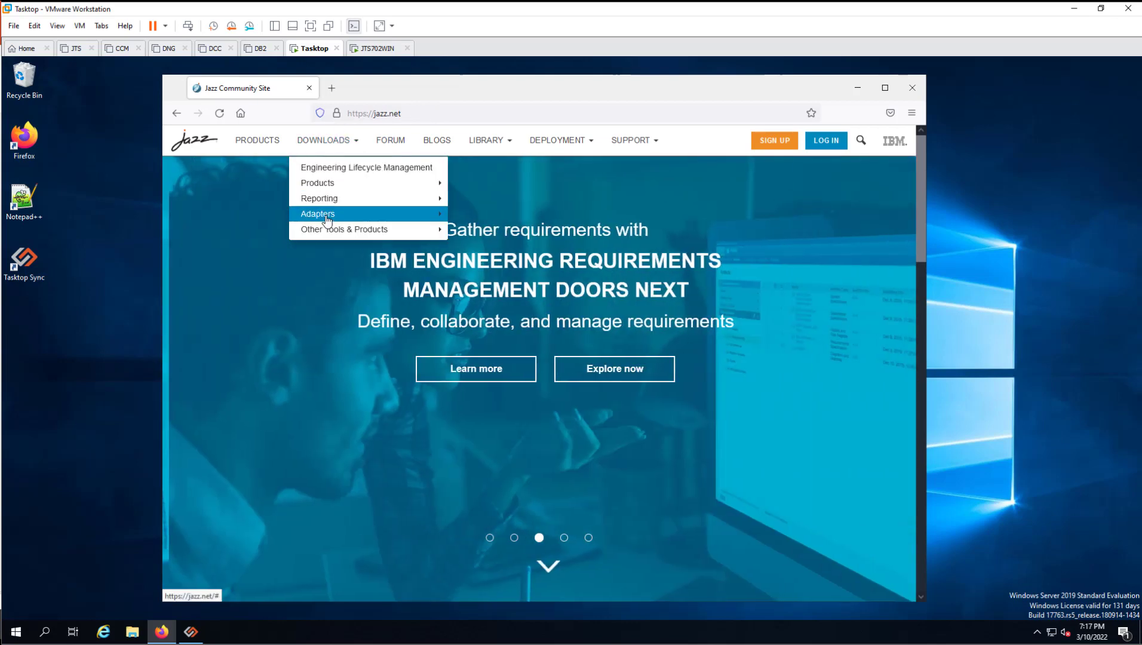
mouse_move(358, 214)
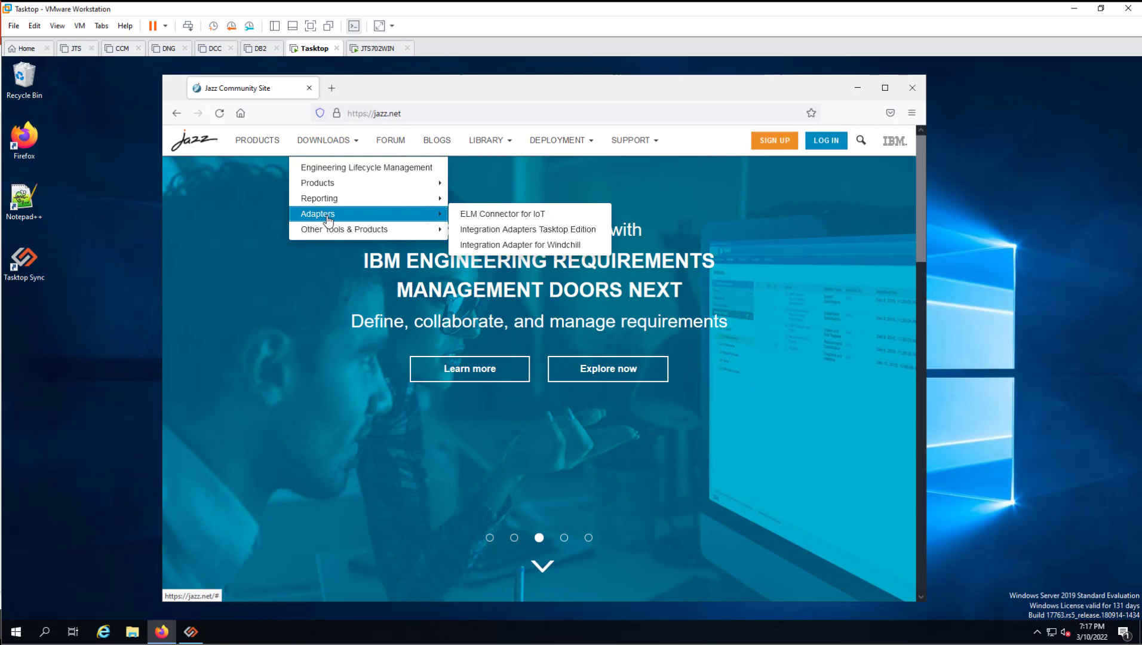
left_click(496, 230)
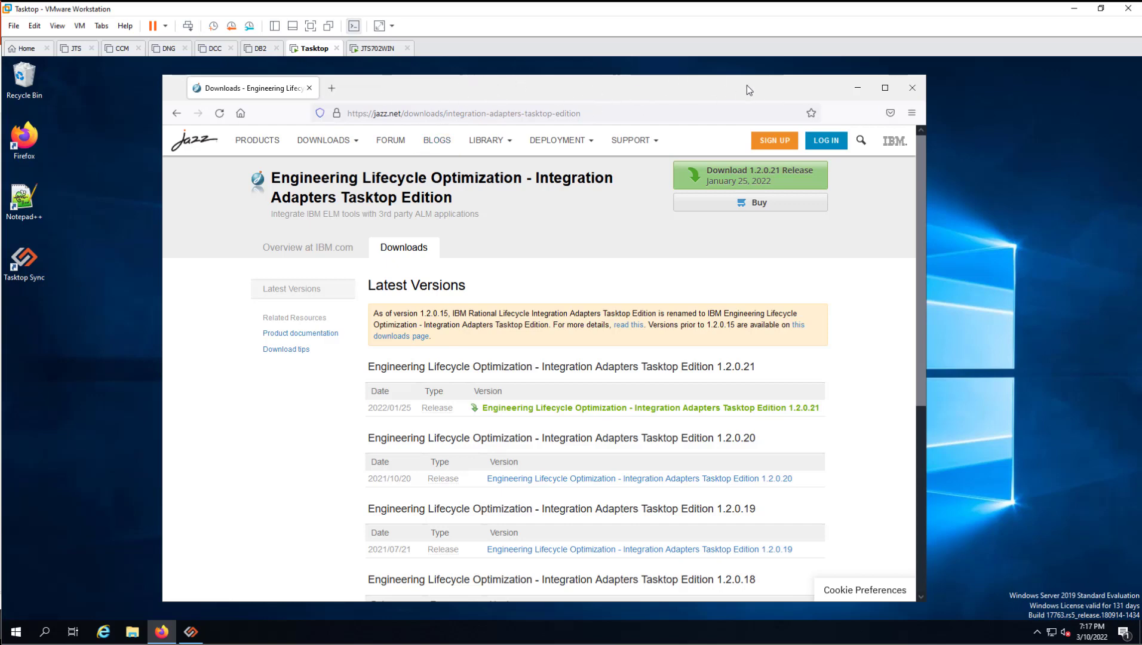
left_click(856, 89)
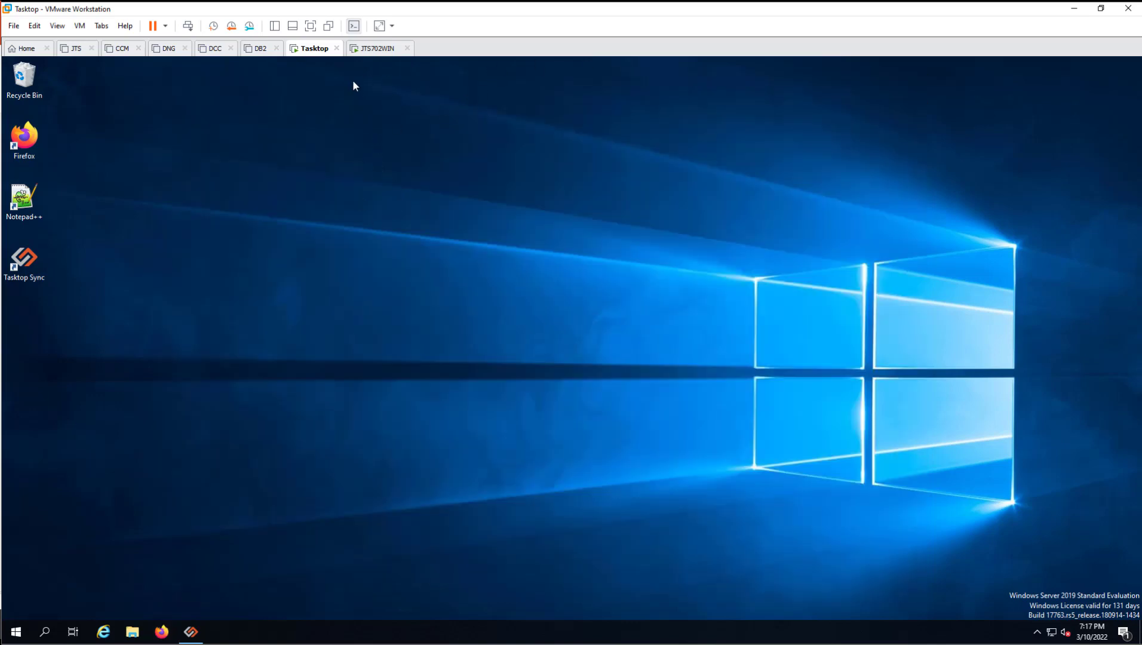
Switch to the JTS702WIN virtual machine and open the project properties of the SyncDemo1 (RM) project
left_click(362, 50)
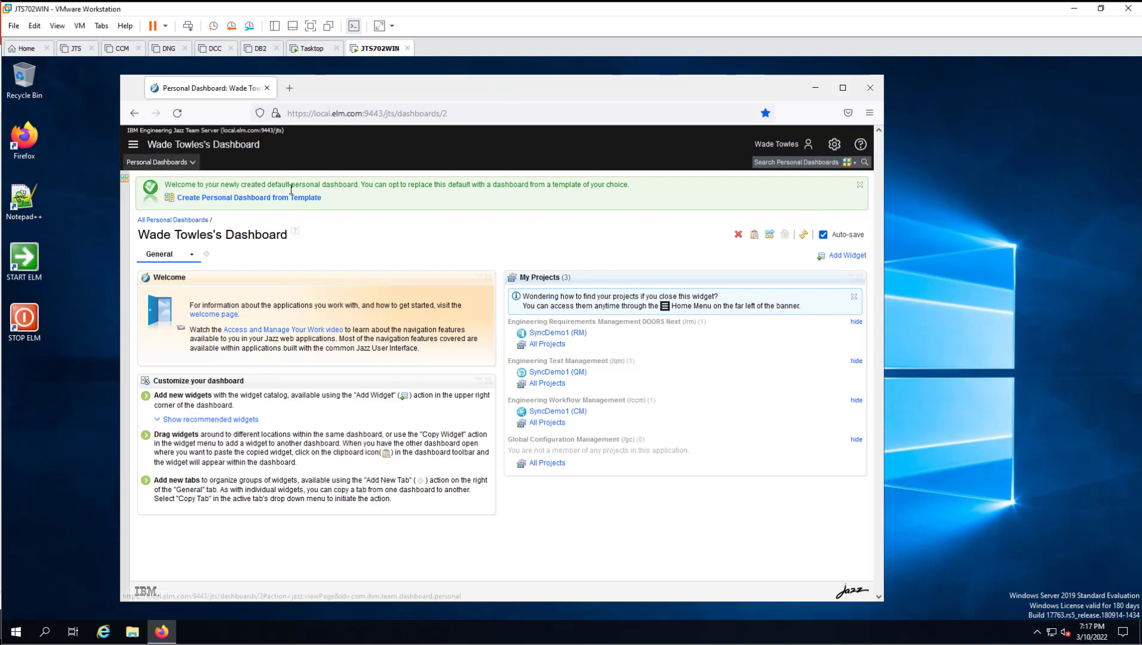
left_click(568, 338)
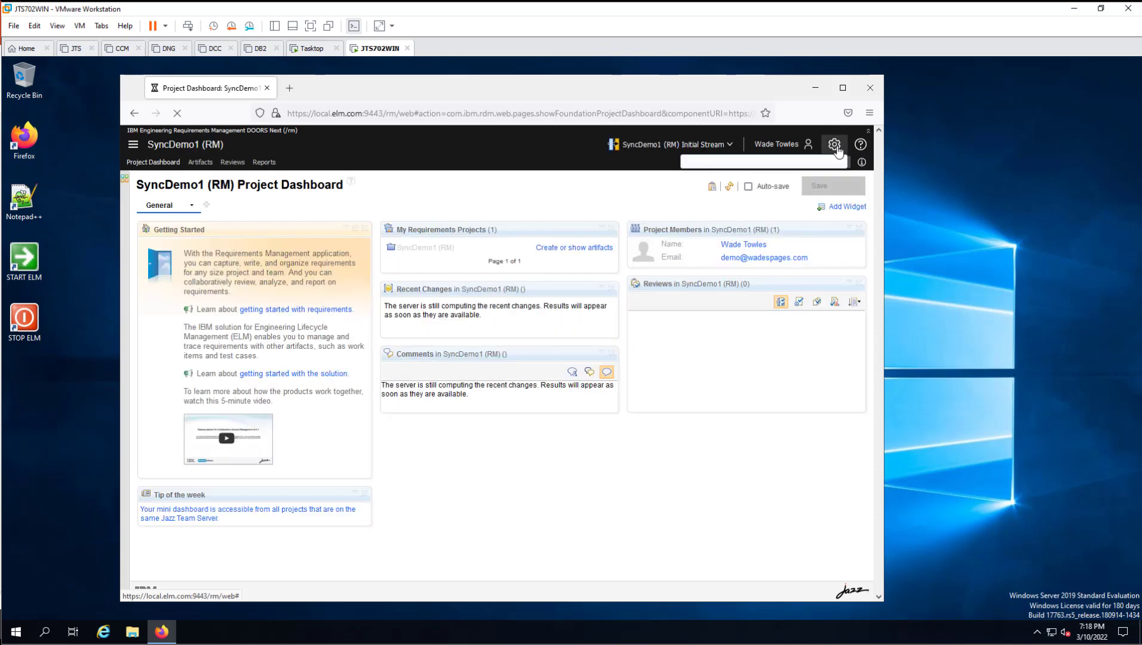
left_click(836, 146)
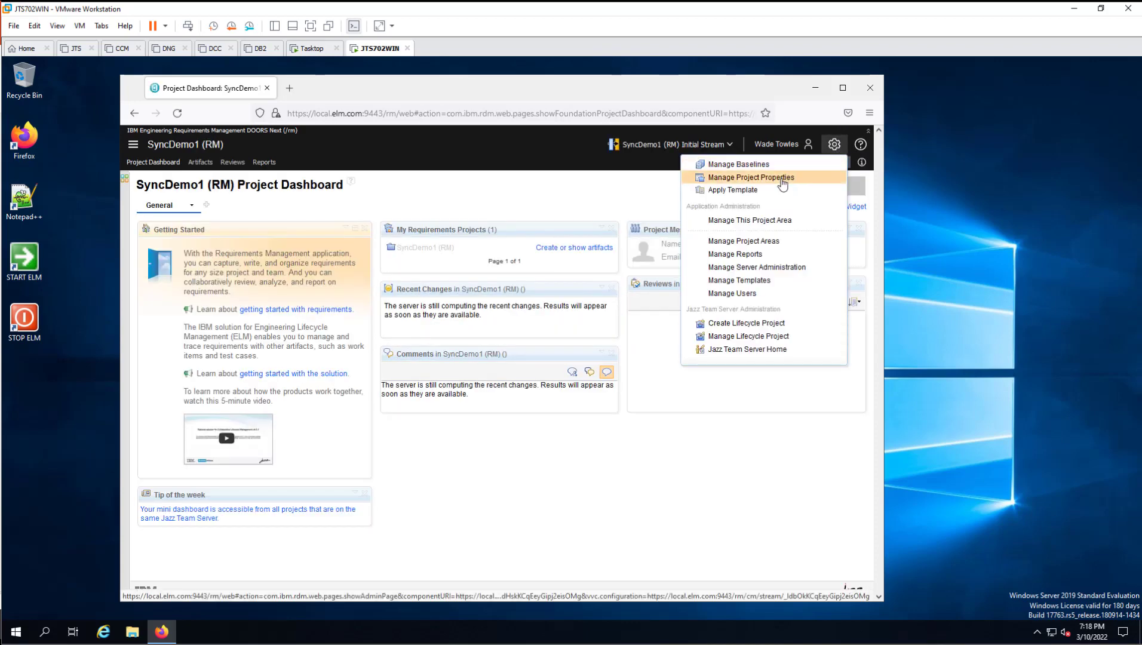
left_click(783, 179)
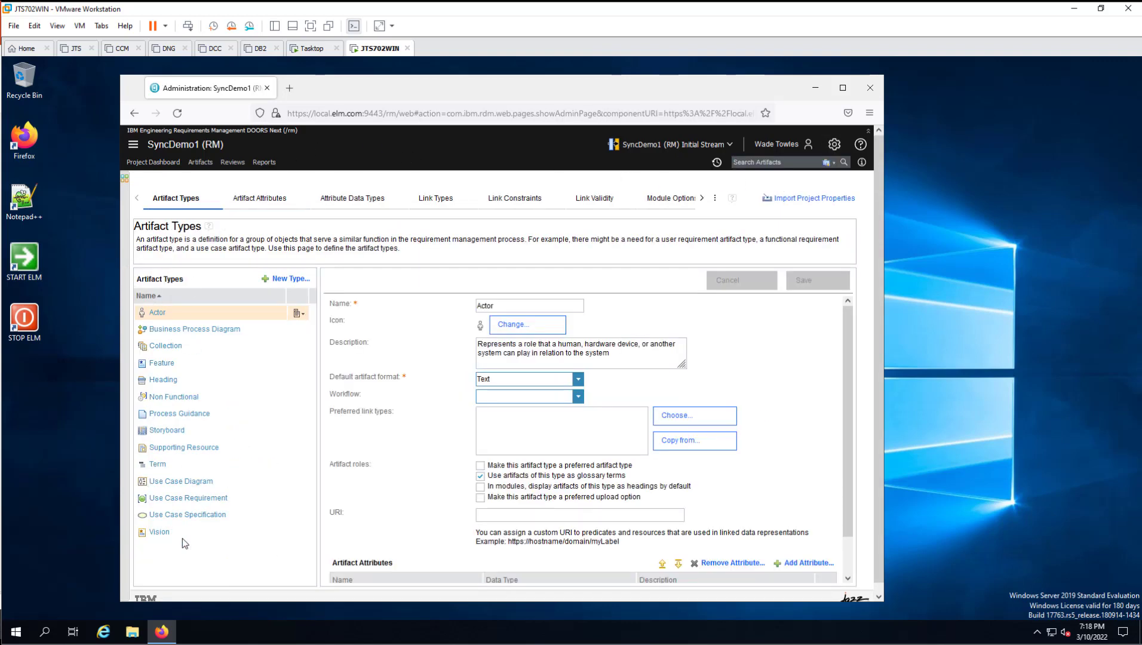
Review the project's artifact attributes and attribute data types, including the values of the ArtifactFormats type
left_click(254, 206)
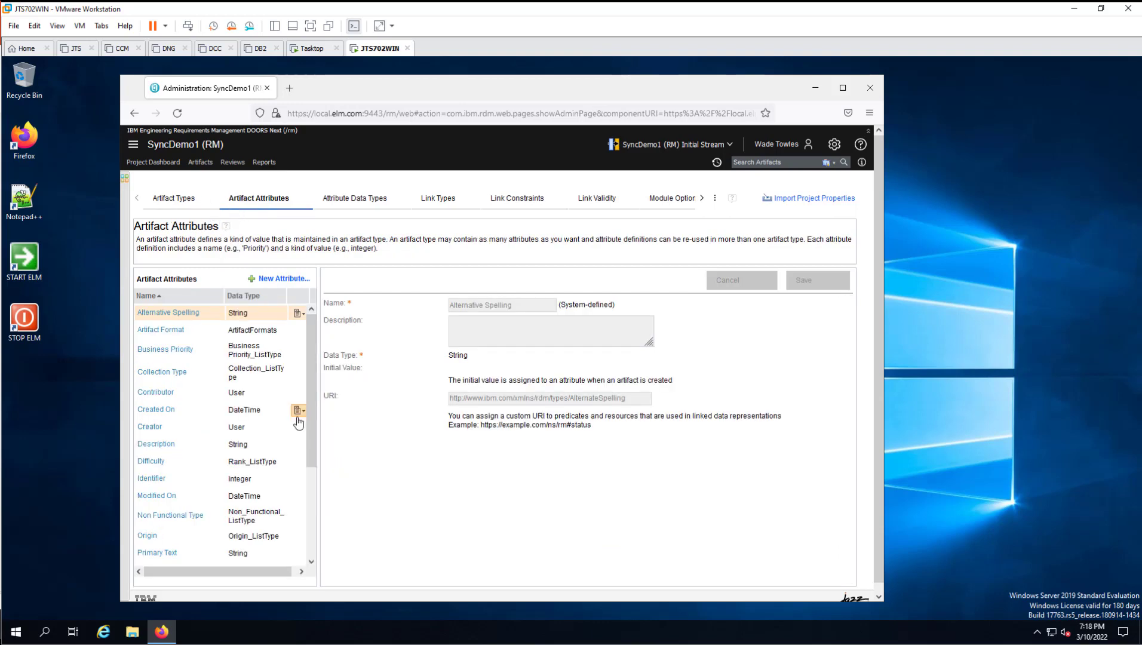
left_click_drag(310, 414, 293, 526)
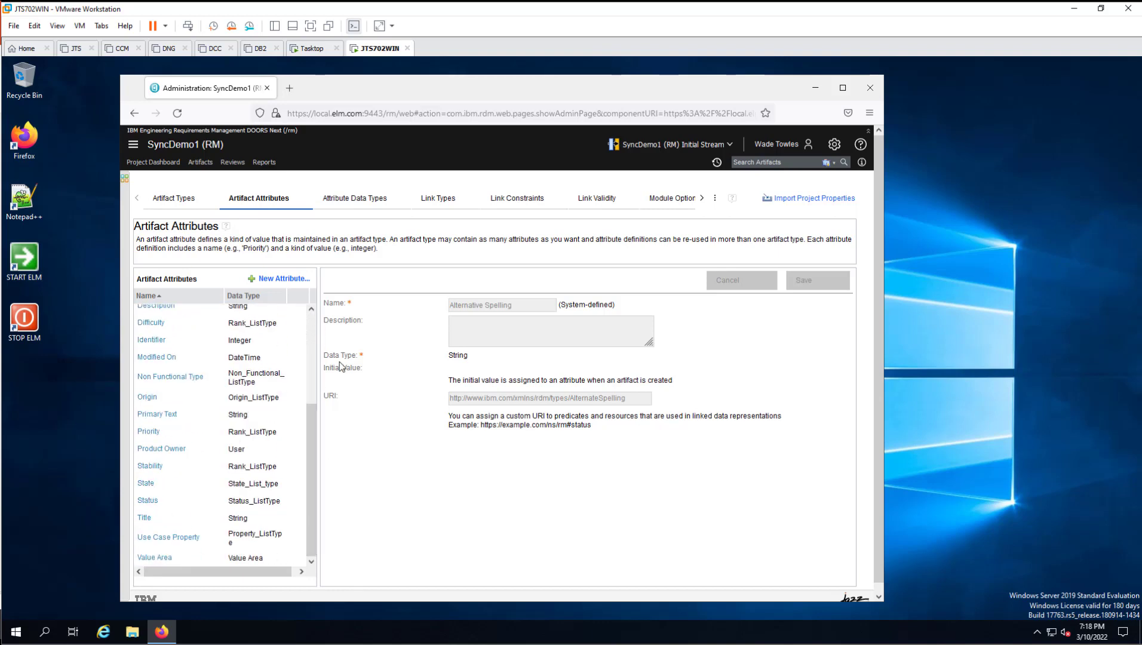
left_click(361, 200)
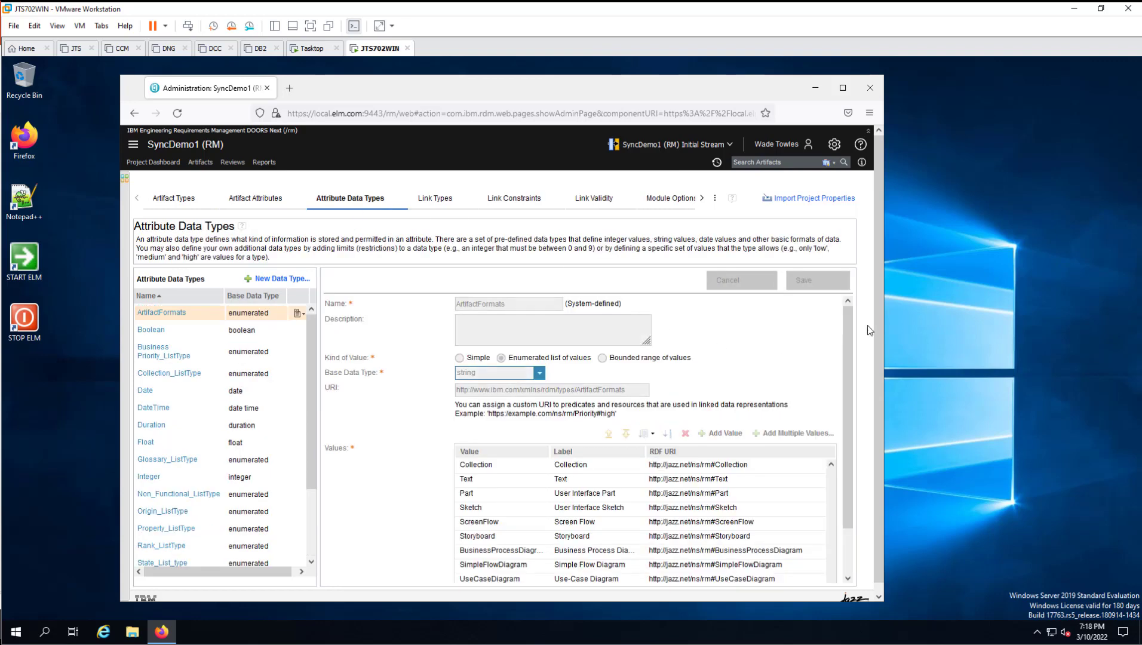
left_click_drag(848, 373, 849, 422)
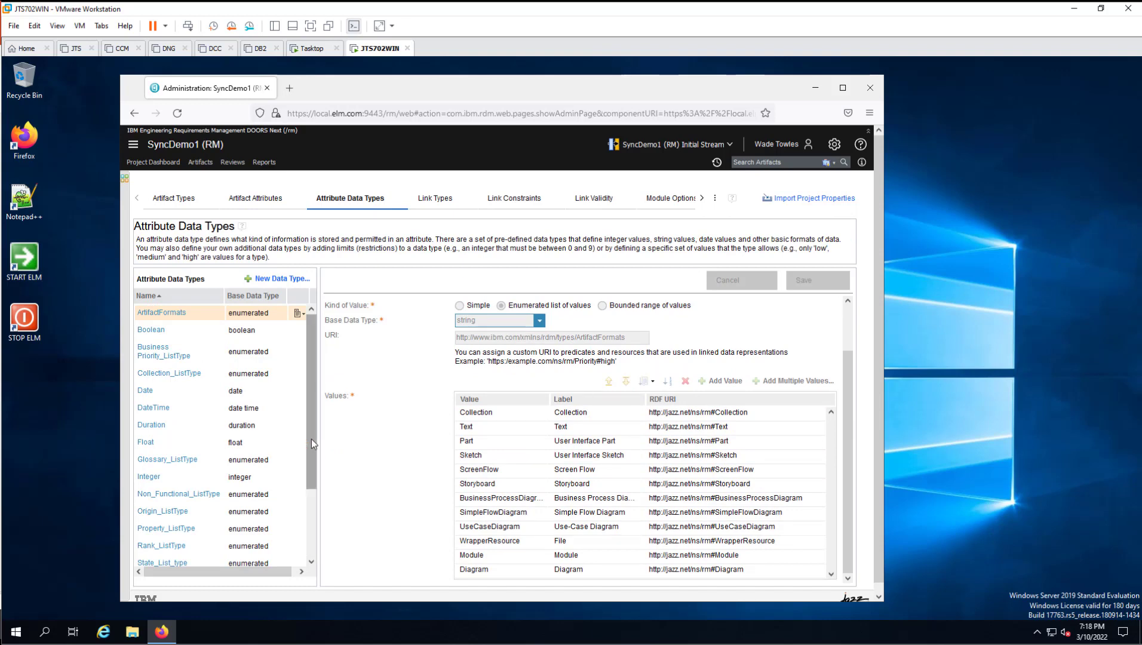
left_click_drag(311, 443, 301, 530)
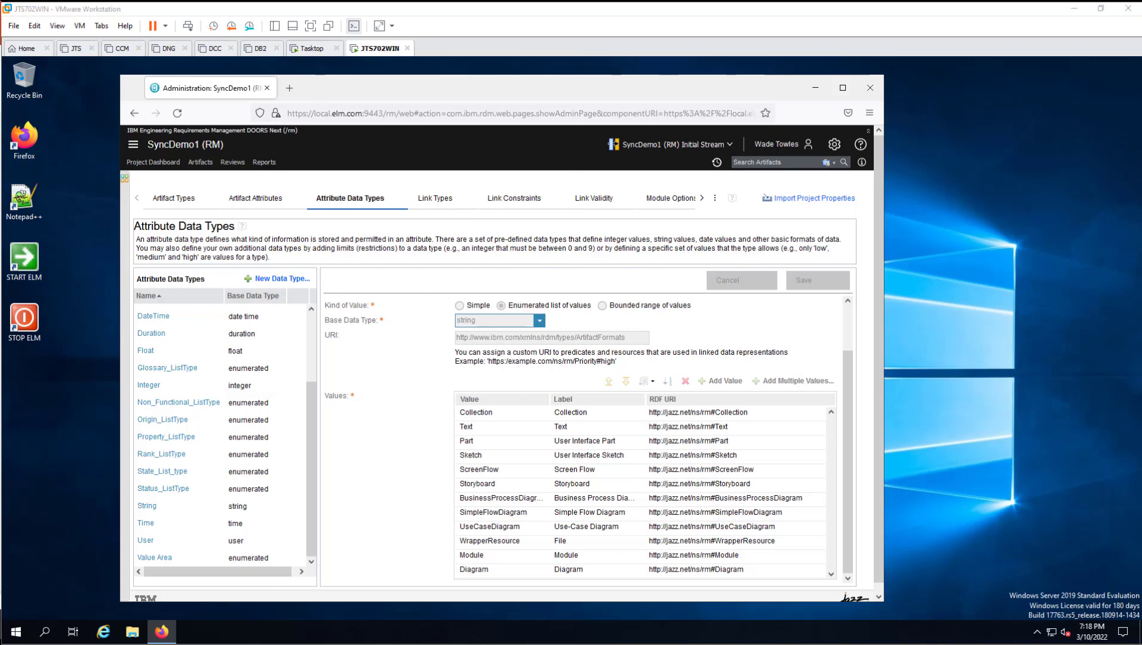
Switch to Azure DevOps to view the CAT_DEMO work items, and minimize its window
key("alt+Tab")
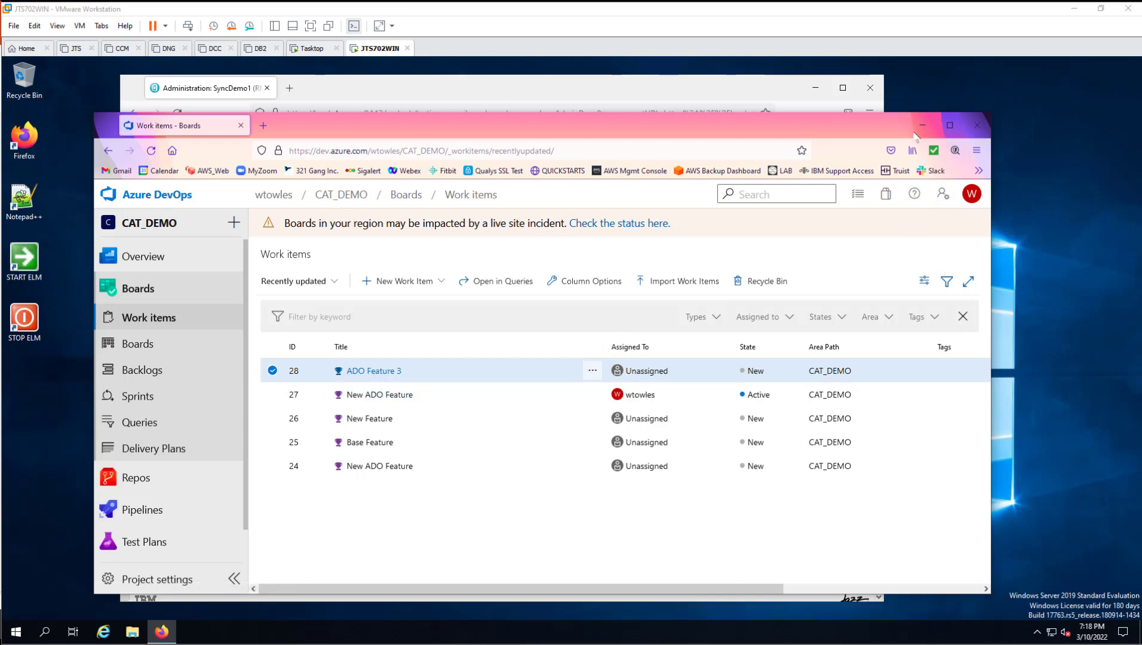
left_click_drag(824, 130, 812, 126)
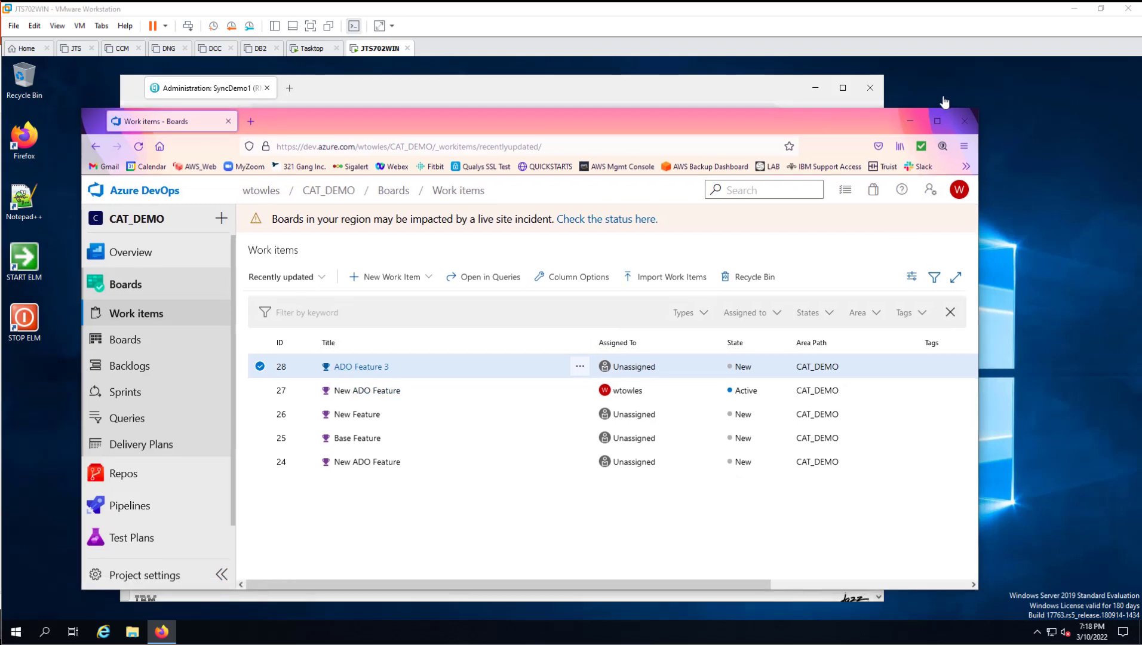
left_click(912, 120)
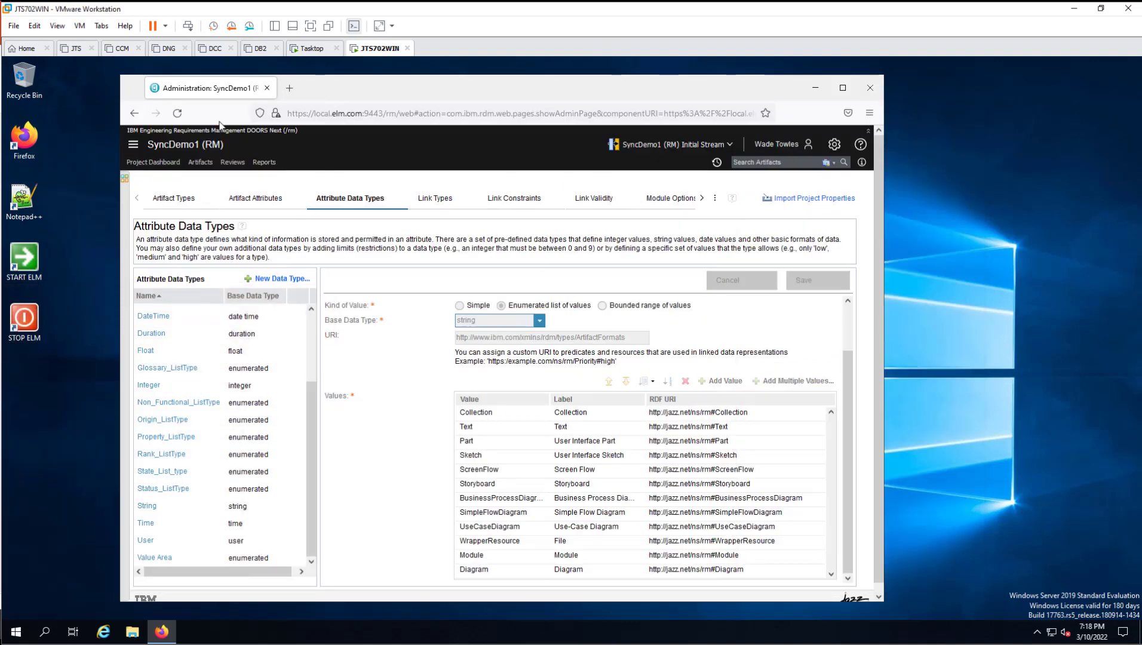
Display all artifacts of the SyncDemo1 (RM) project and compare them with the CAT_DEMO work items in Azure DevOps
left_click(200, 163)
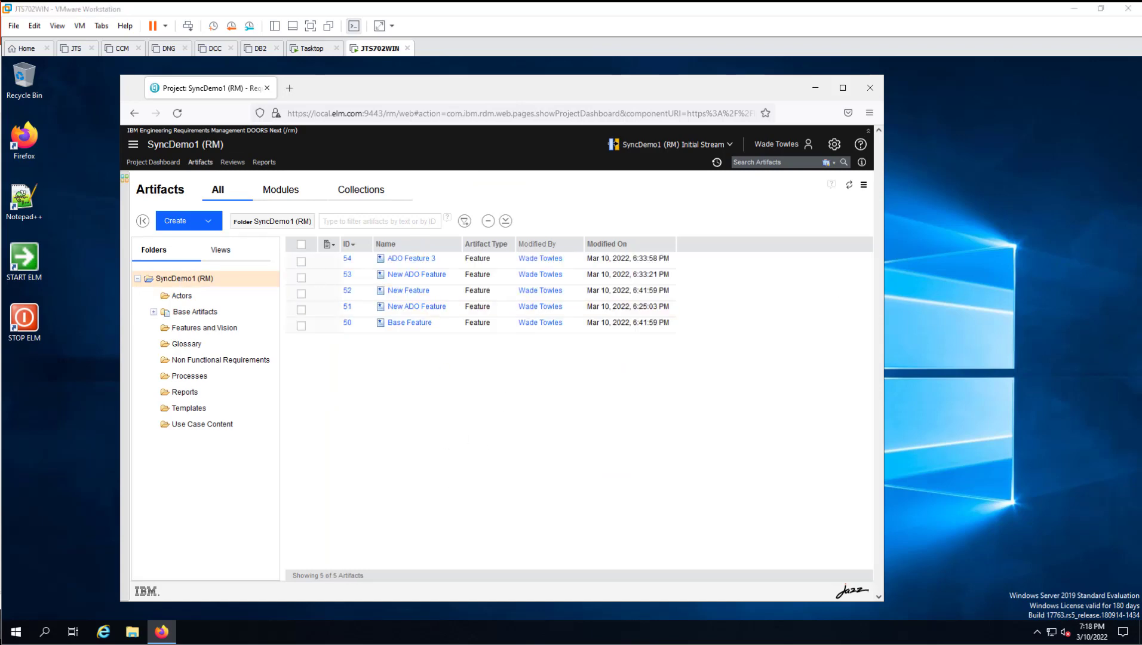
key("alt+Tab")
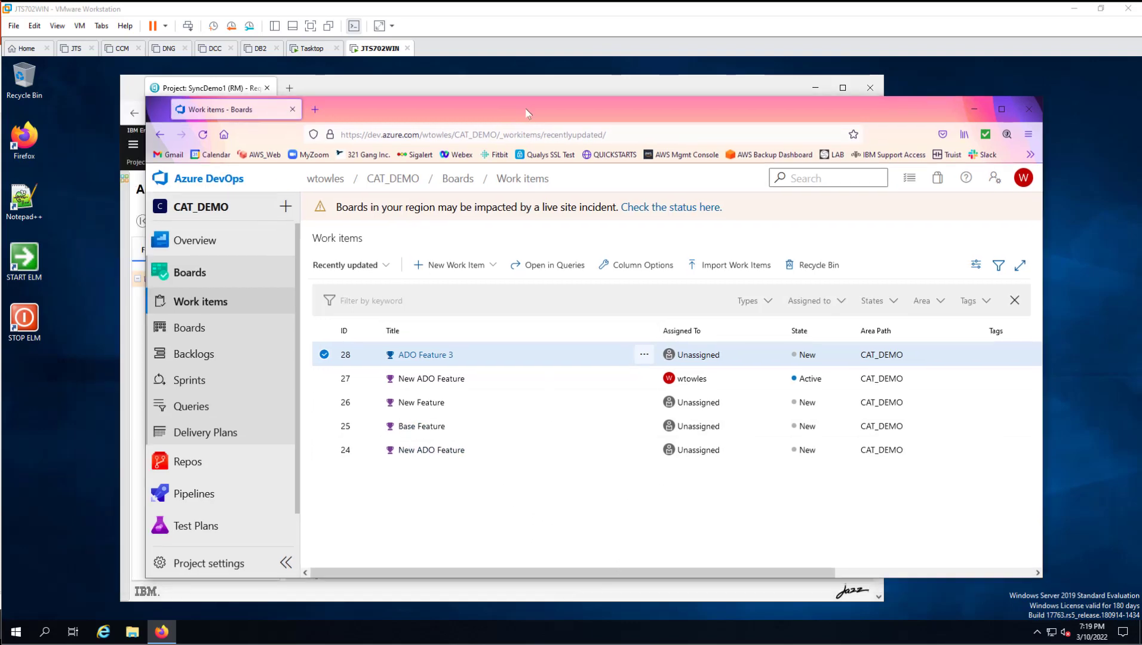
left_click_drag(449, 126, 549, 89)
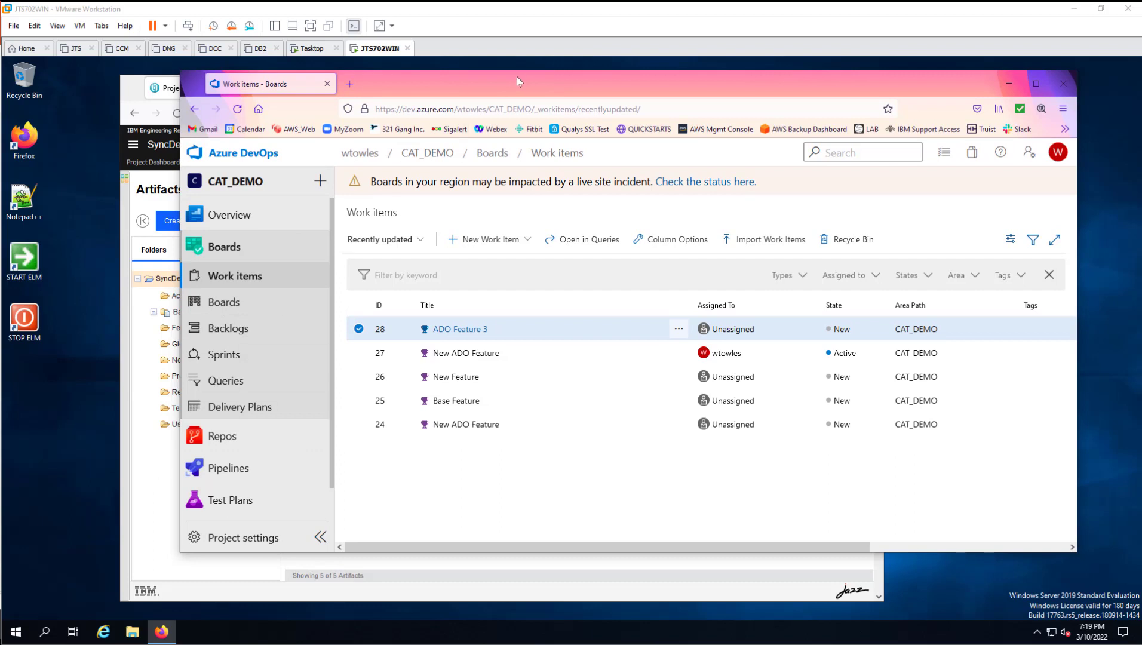
left_click_drag(514, 85, 484, 80)
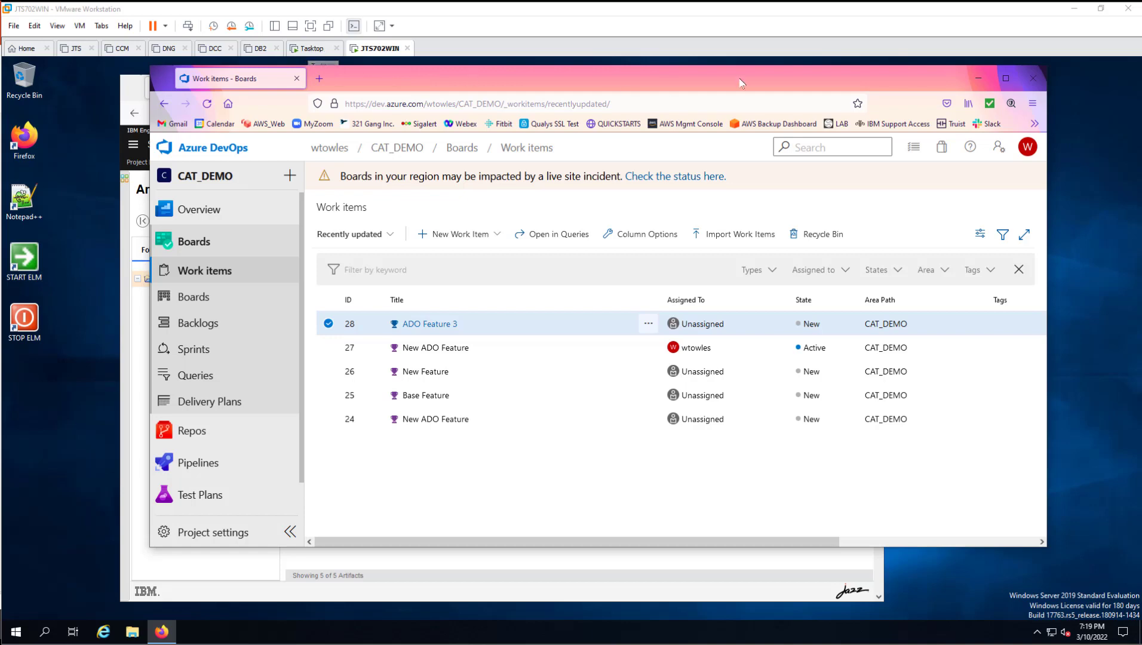
left_click(978, 78)
Switch to Tasktop Sync on the Tasktop virtual machine and open the ADO task repository's properties for editing
left_click(317, 48)
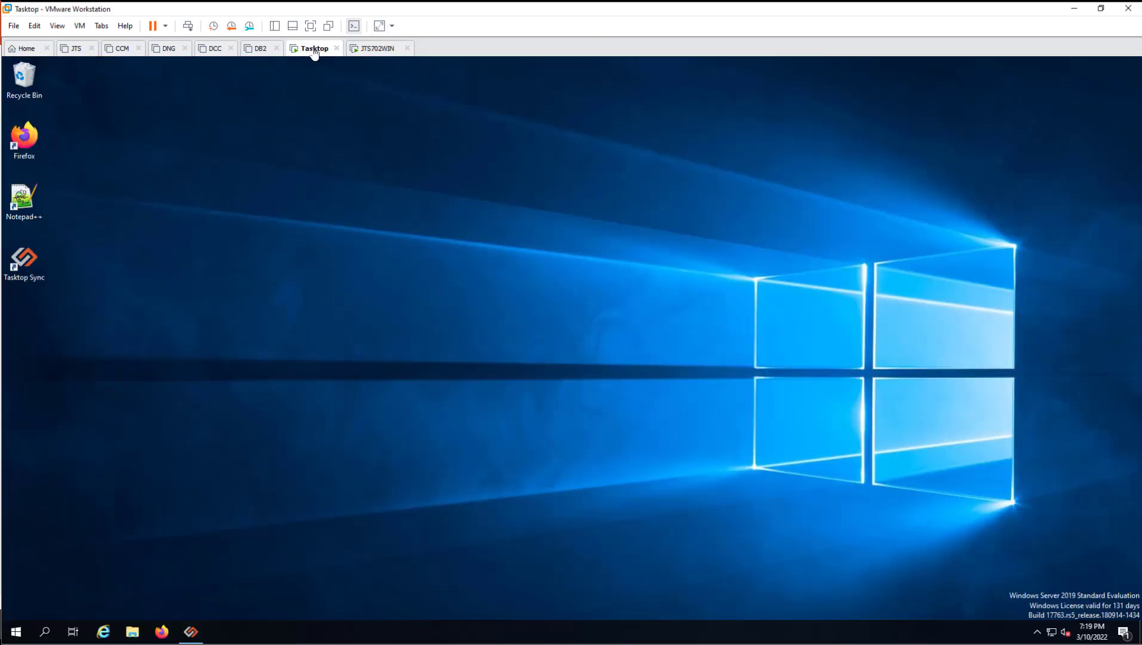
left_click(192, 633)
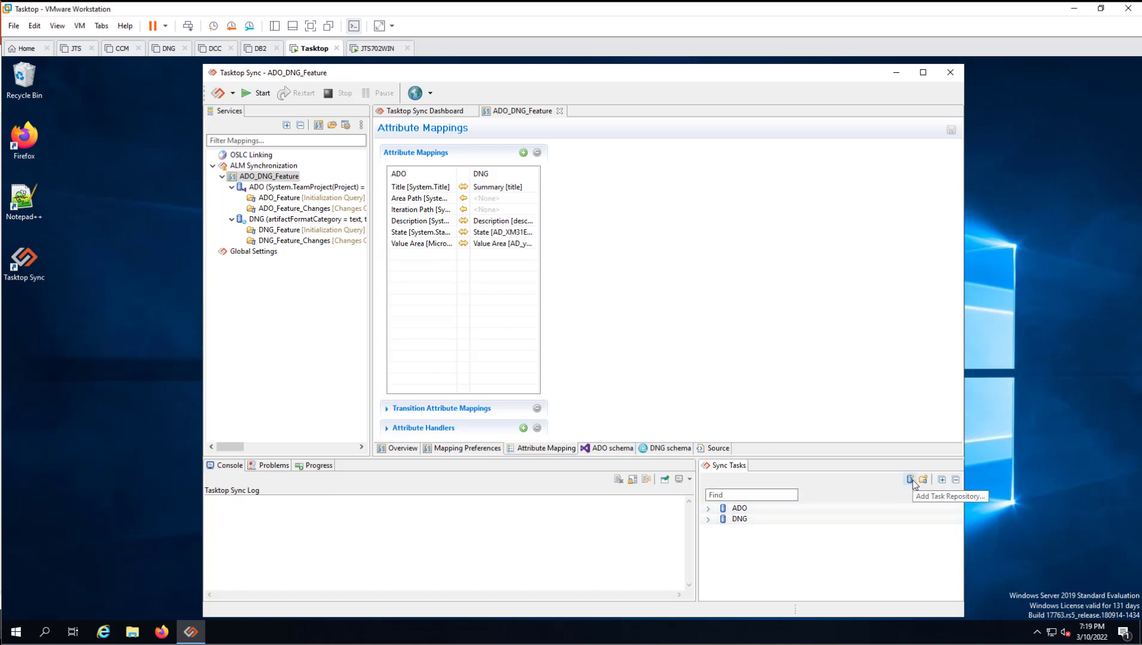
right_click(744, 511)
mouse_move(781, 579)
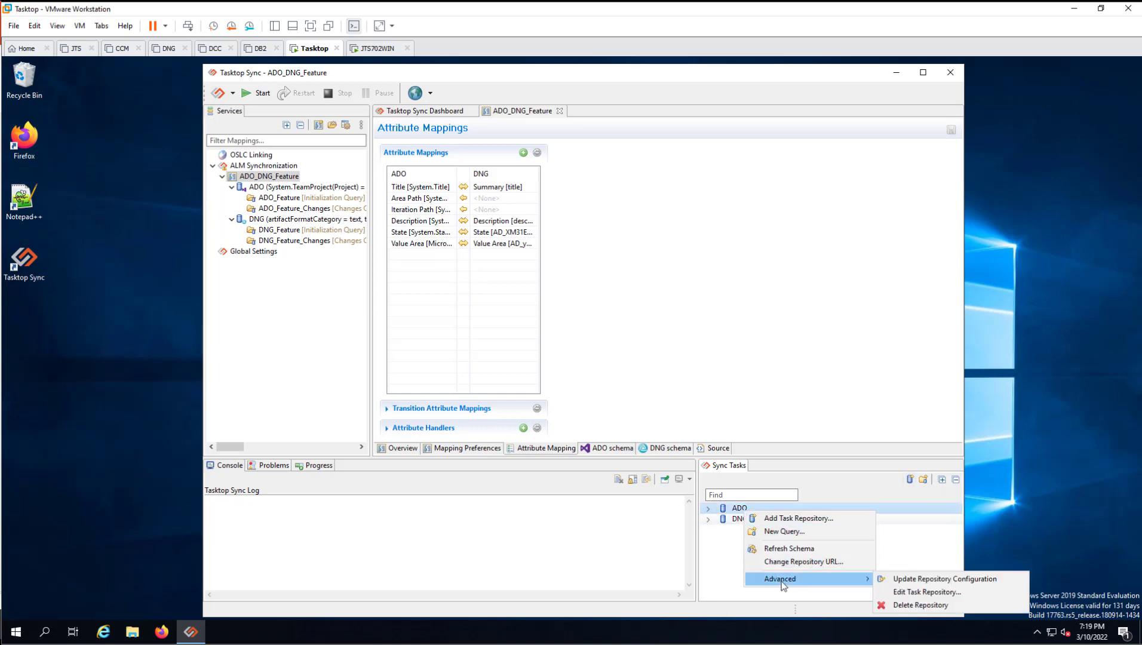
left_click(919, 594)
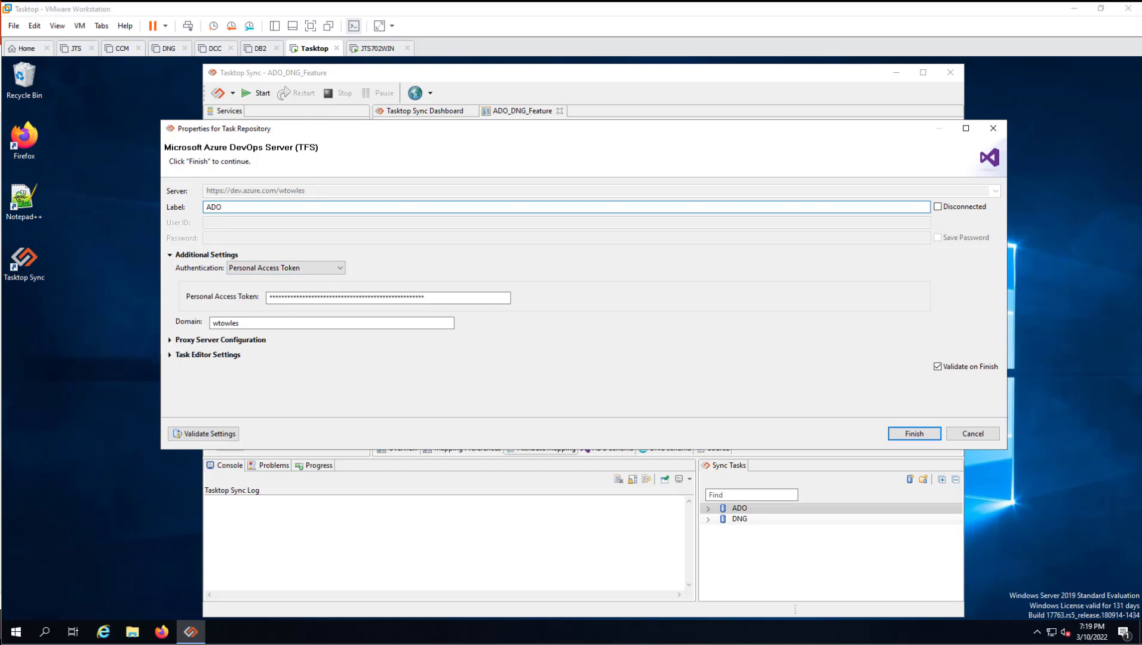
Switch to Azure DevOps and view the personal access tokens in the user settings, and minimize its window
key("alt+Tab")
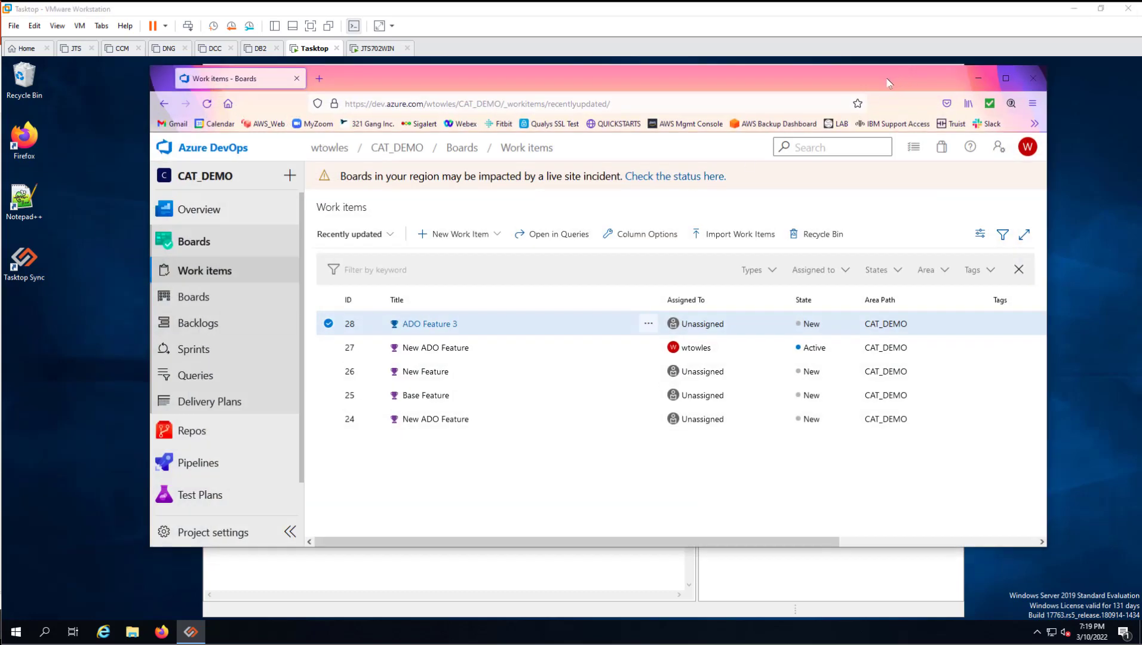
left_click_drag(888, 83, 843, 111)
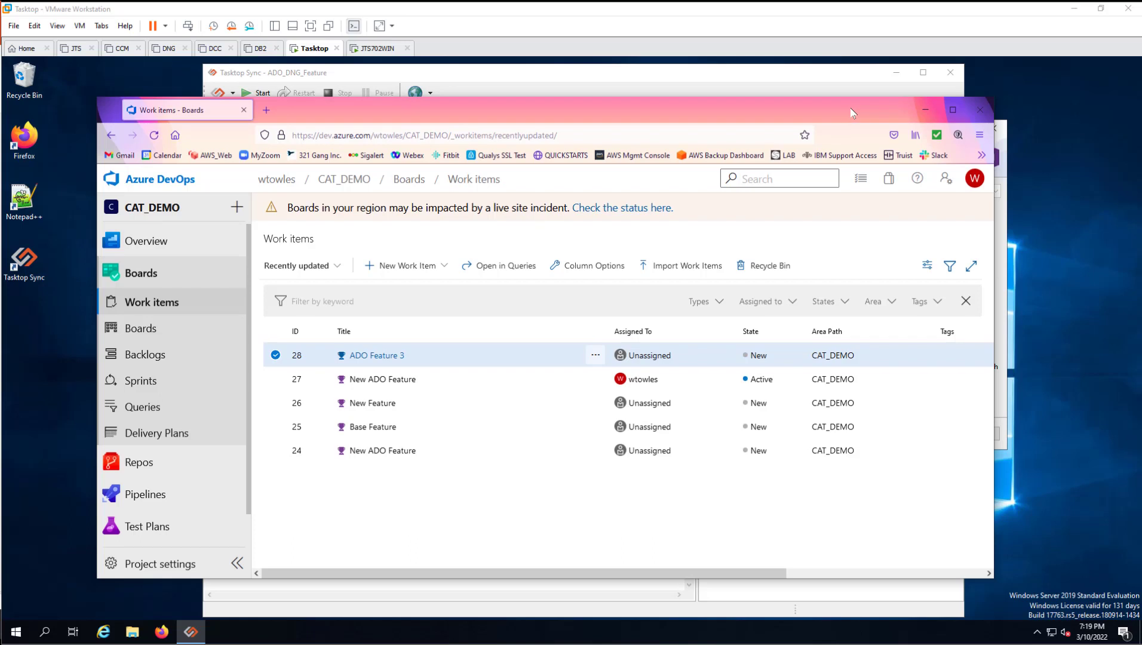
left_click(946, 184)
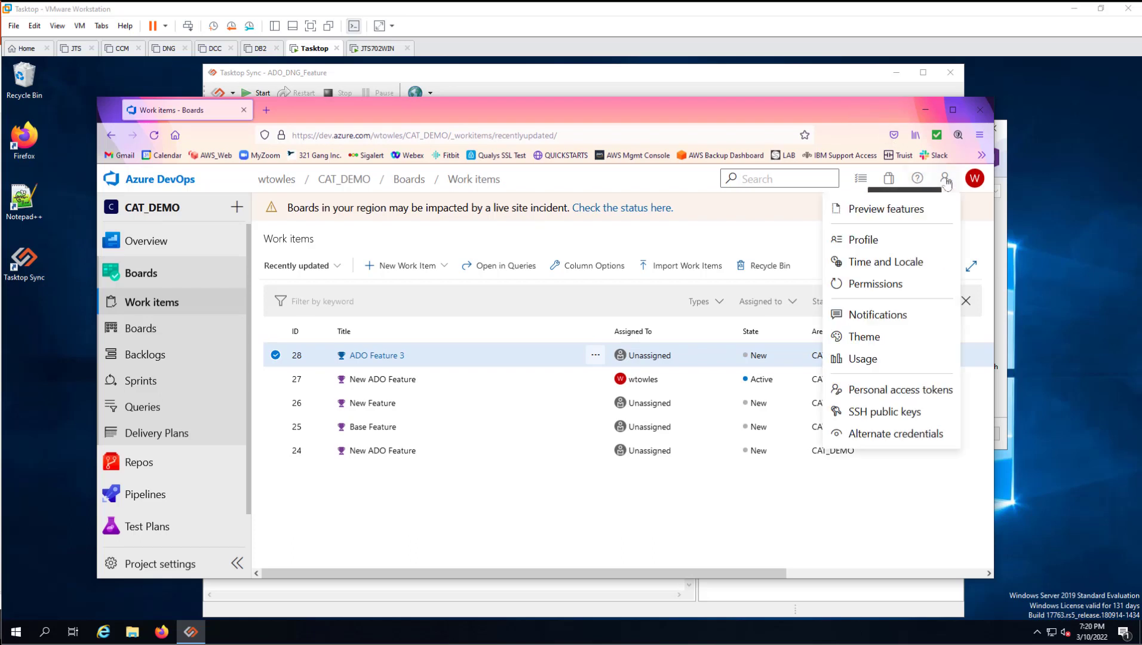
left_click(906, 391)
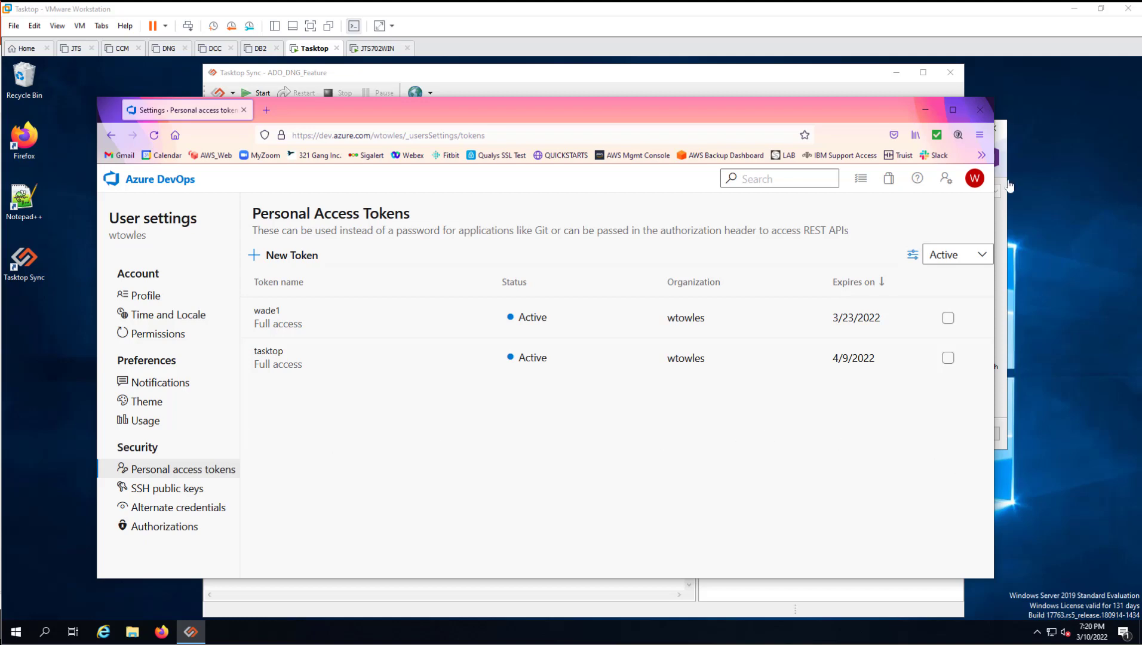
left_click(925, 110)
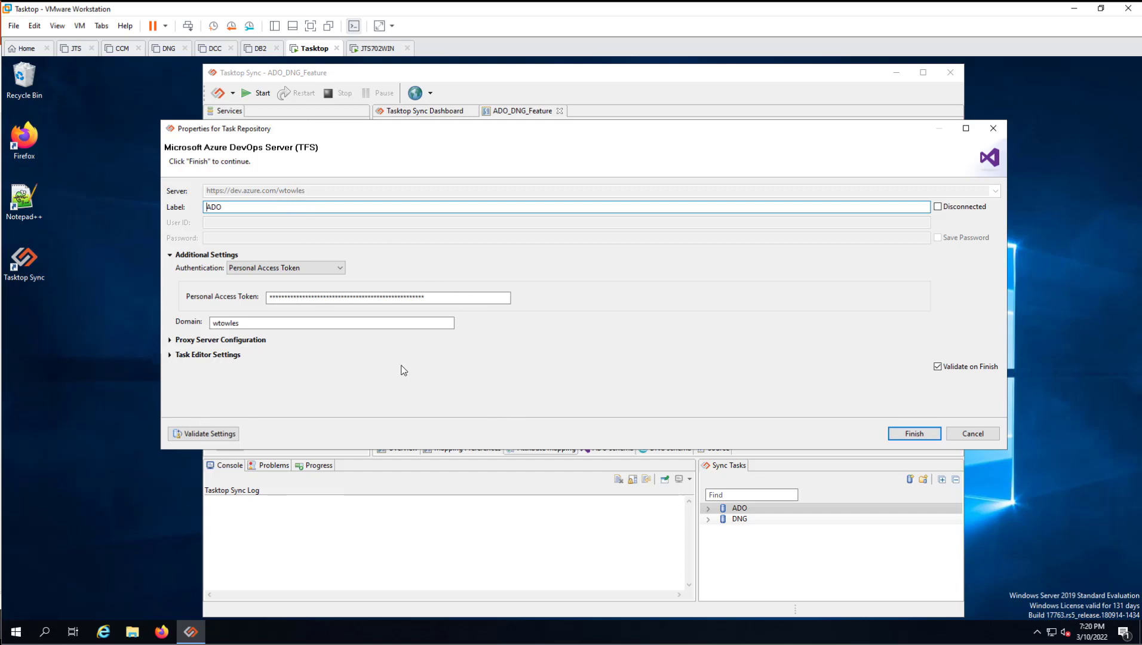
Look up the TEE-CLC-14.134.0 and TFS-SDK-14.134.0 packages in the Downloads folder, and close the ADO repository properties without saving
left_click(131, 638)
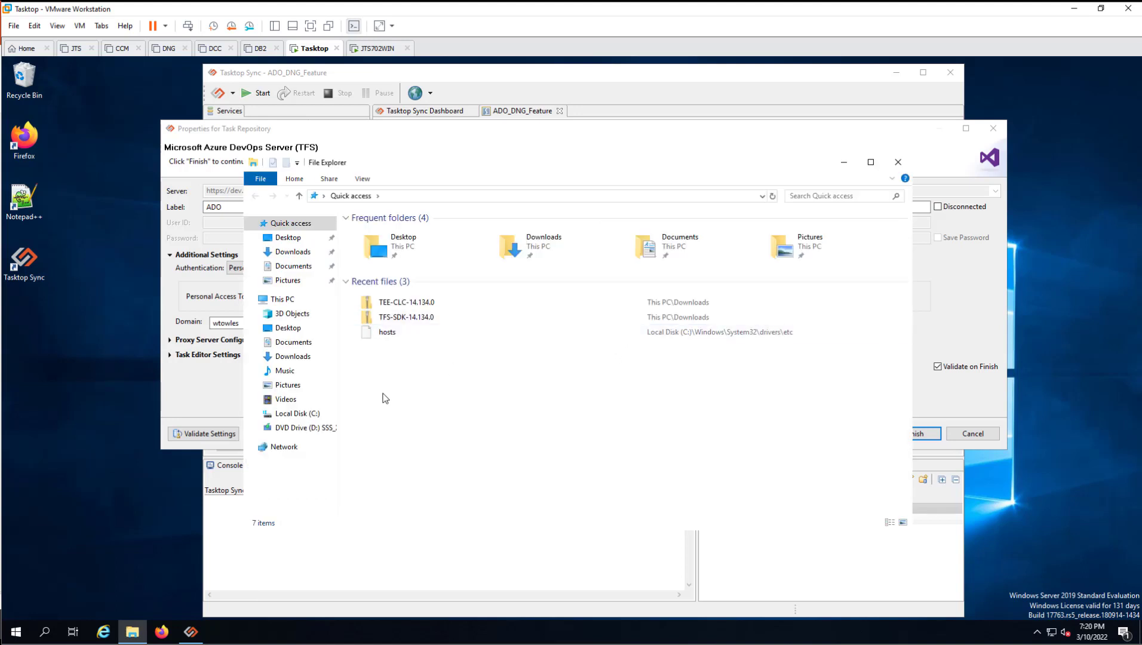
left_click(293, 343)
left_click(297, 358)
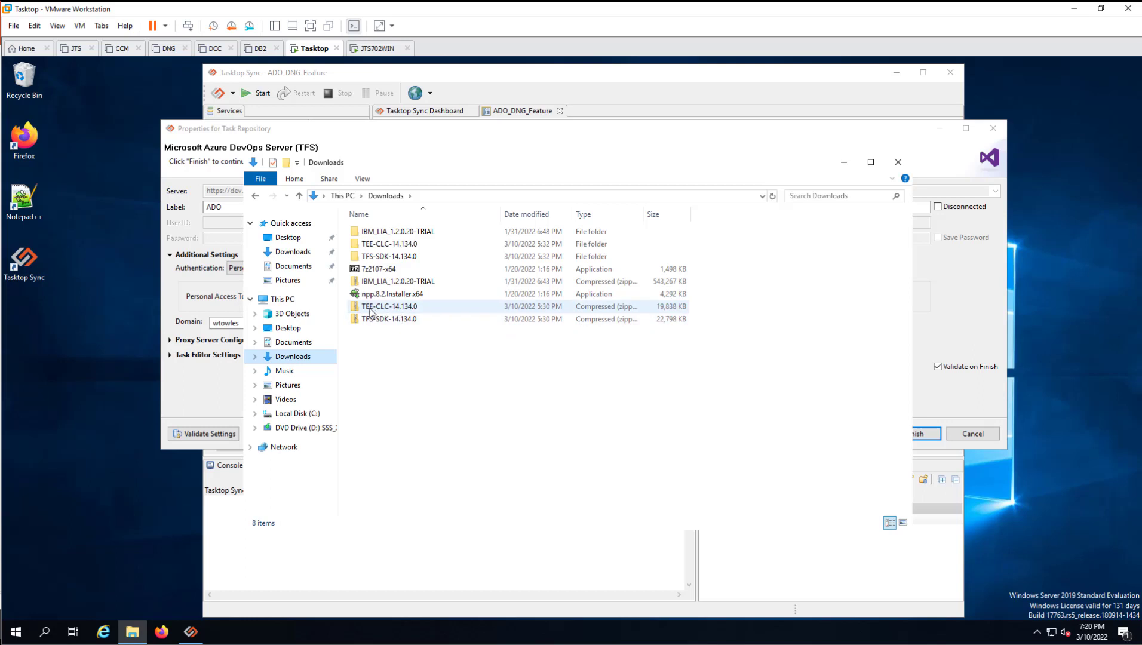
left_click(189, 373)
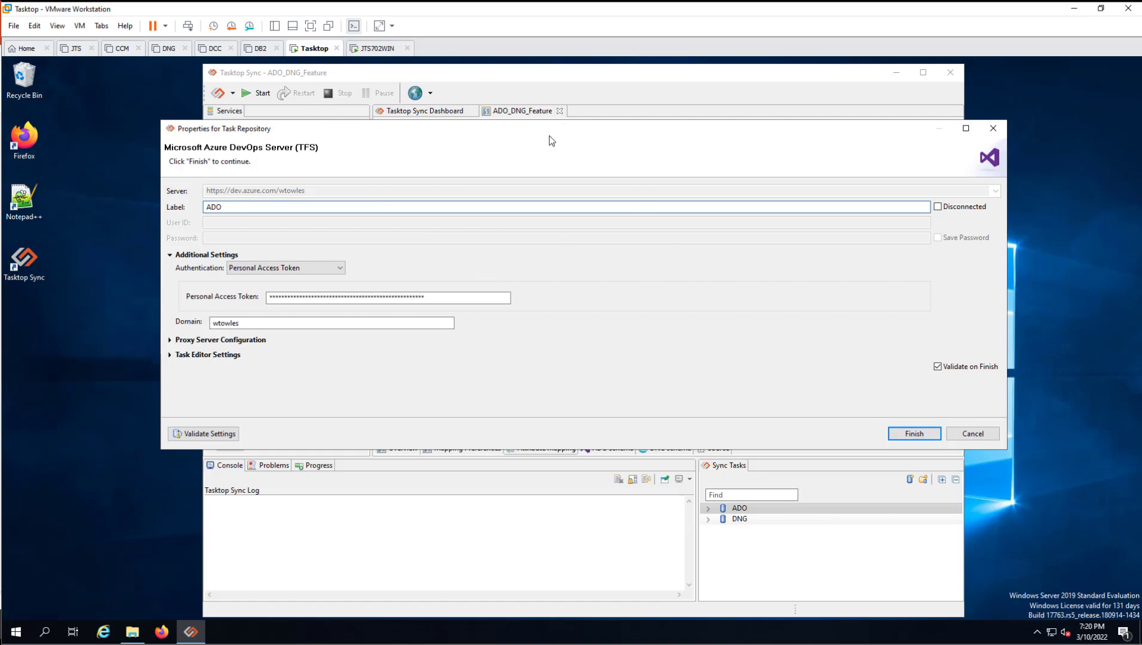
left_click(975, 431)
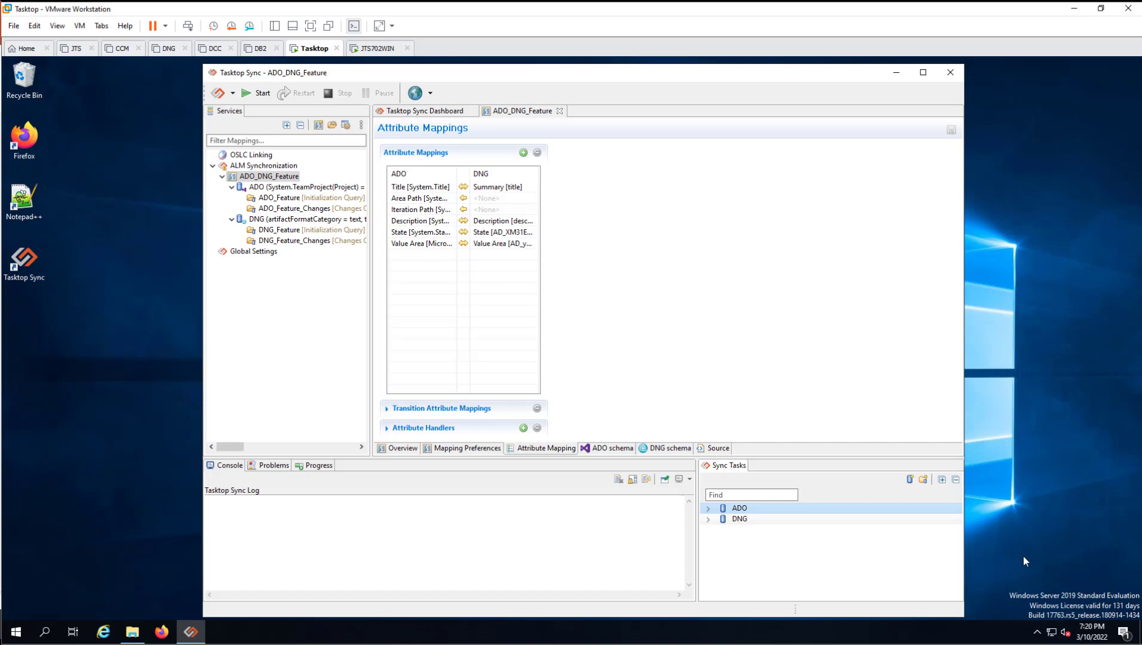
Edit the DNG task repository: enter the account password, enable saving it, validate the settings and finish
left_click(745, 519)
right_click(745, 519)
mouse_move(776, 588)
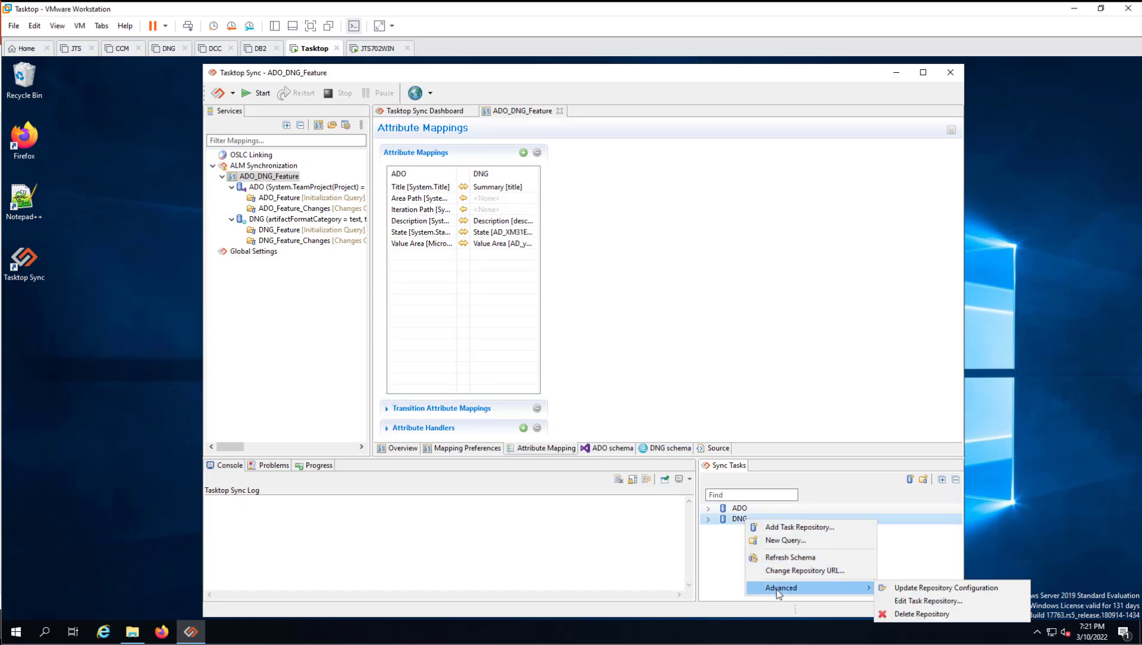
left_click(901, 601)
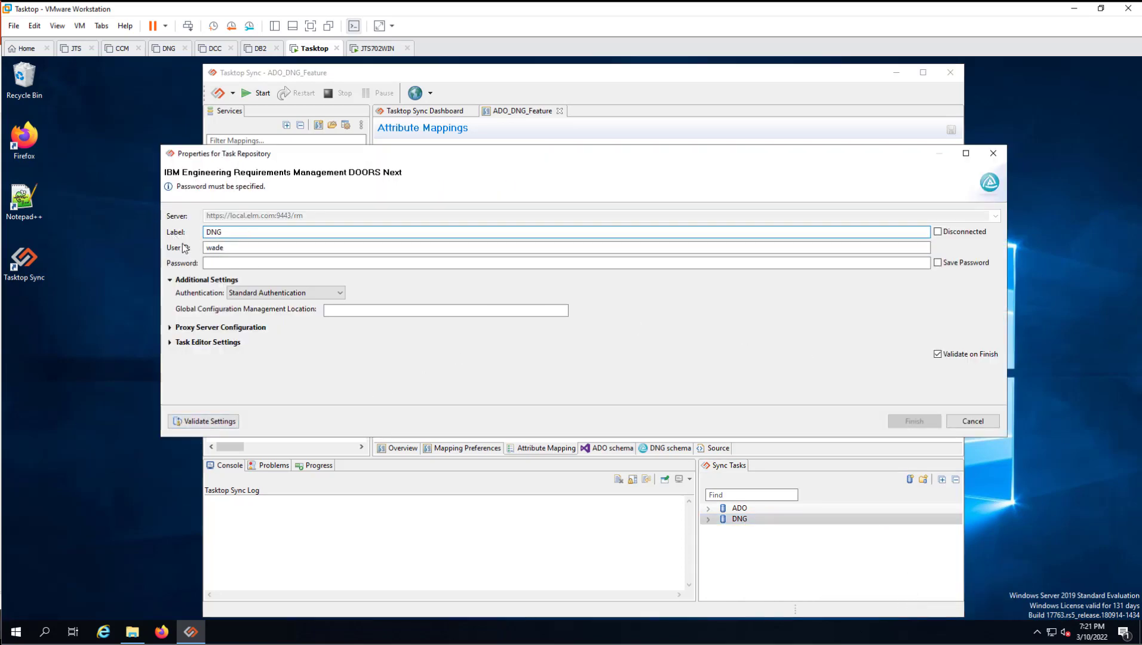
left_click(250, 267)
type("w")
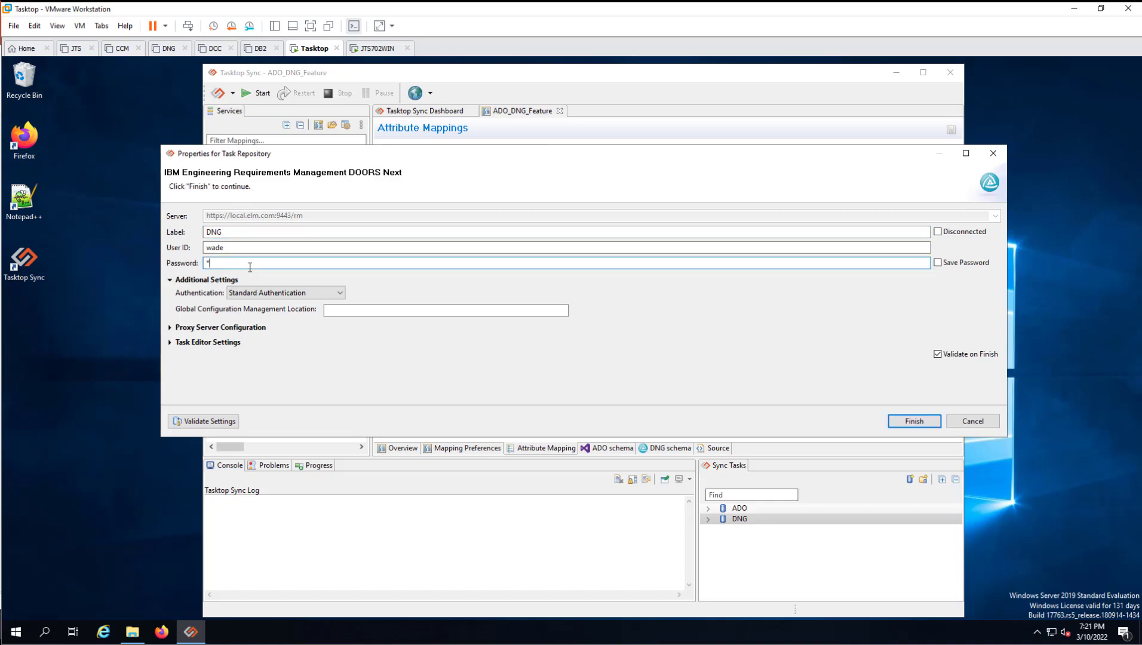
left_click(937, 262)
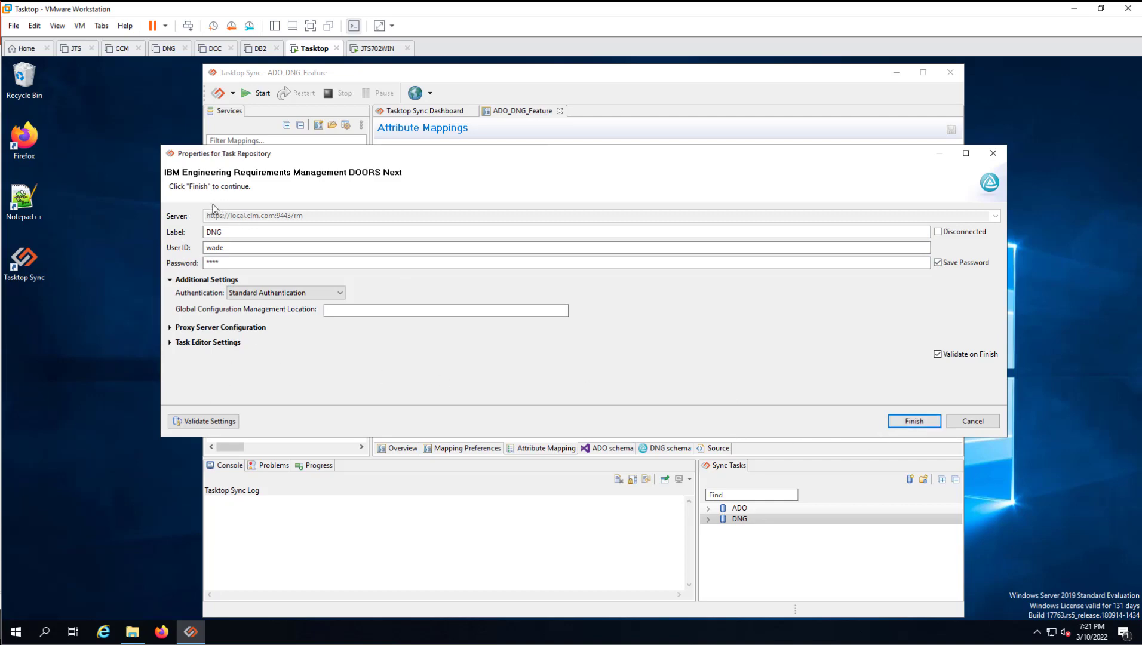
left_click(200, 421)
left_click(931, 422)
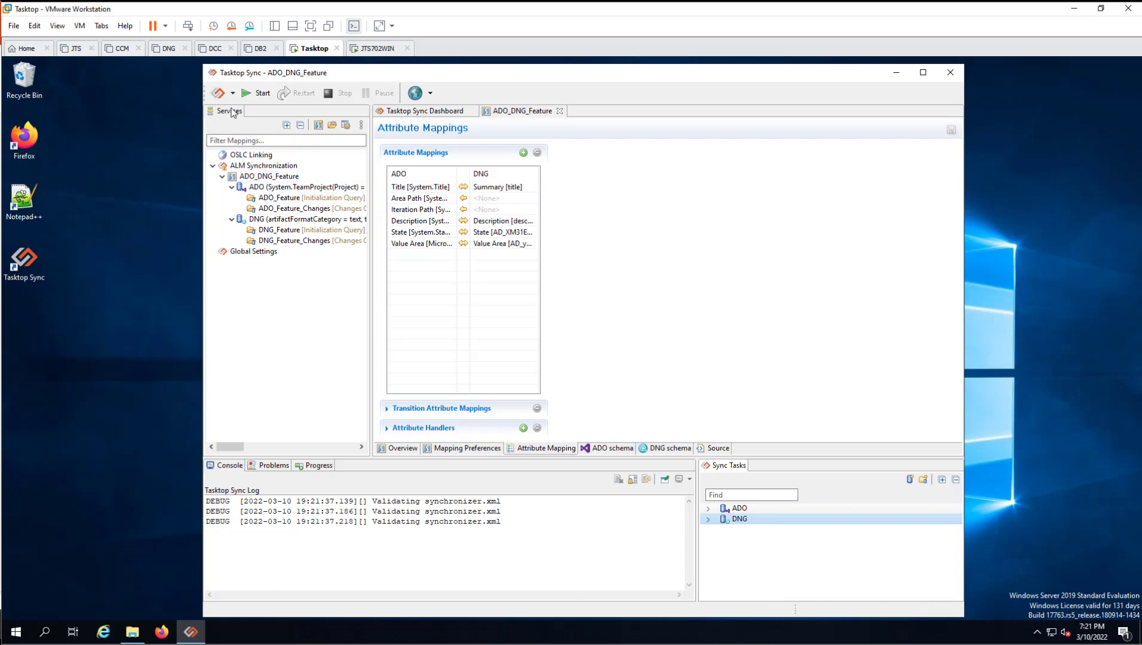
Set the global logging threshold to ERROR in the debugging options and clear the Tasktop Sync log console
left_click(233, 93)
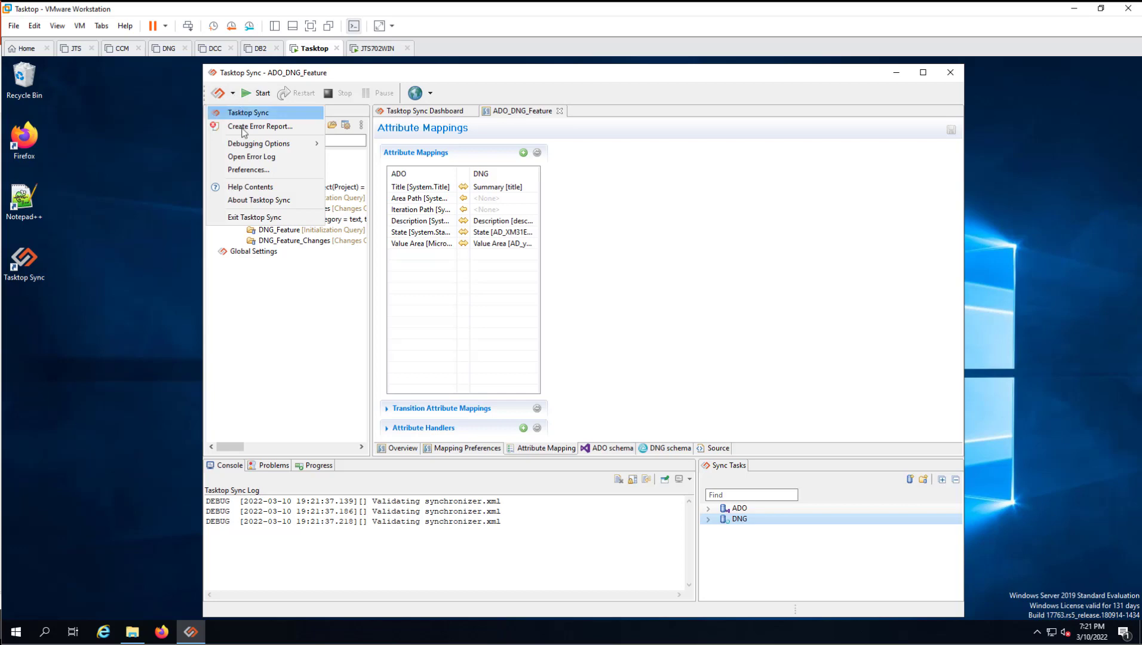
mouse_move(246, 146)
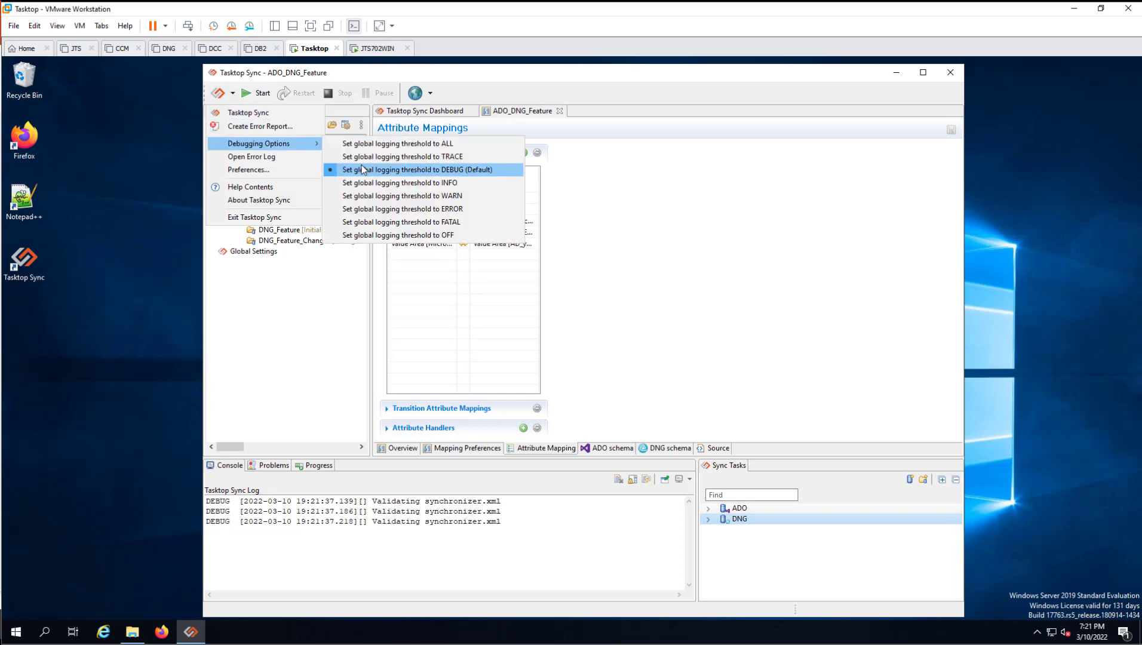
left_click(378, 210)
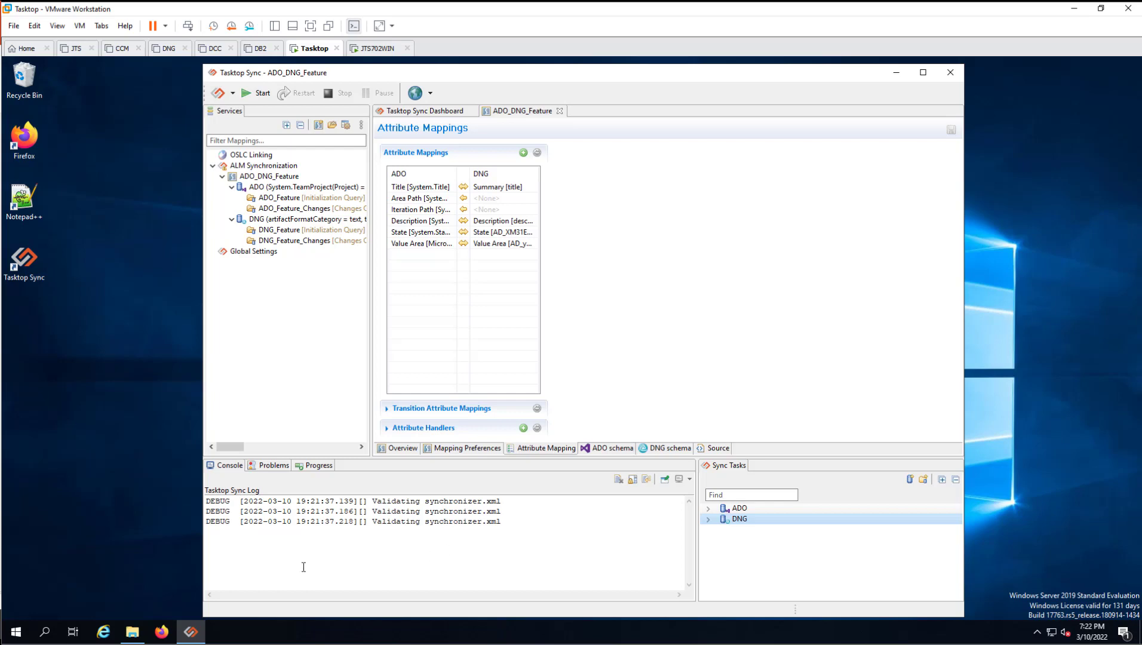
left_click(619, 479)
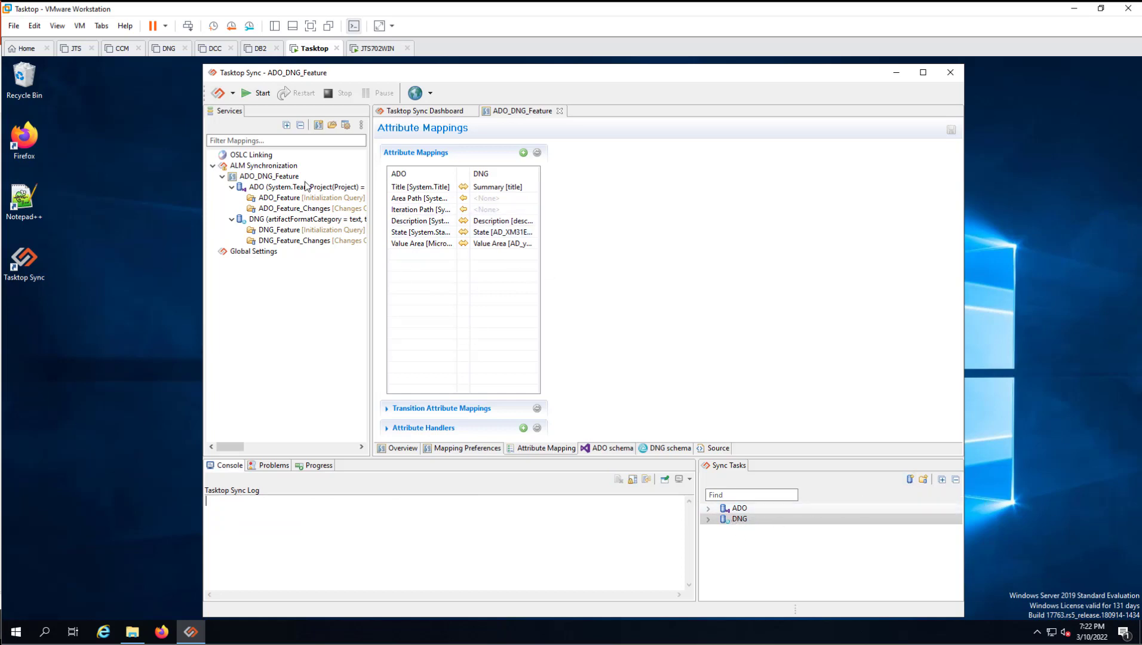
Create a new task mapping under ALM Synchronization, name it Demo and continue to the repository selection
right_click(233, 170)
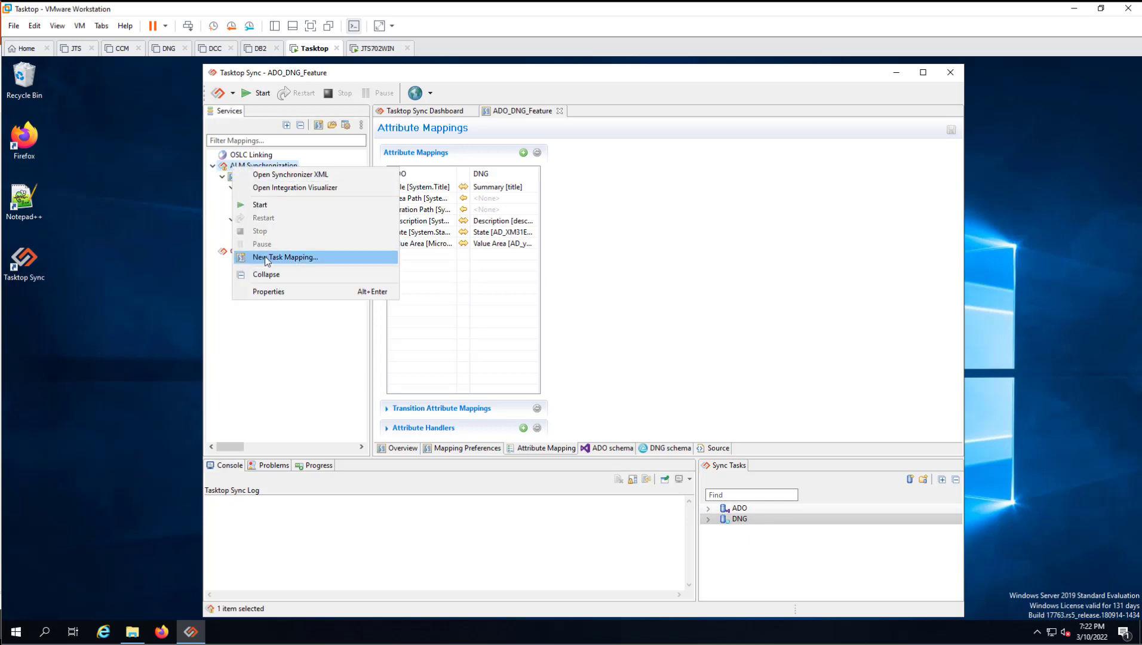
left_click(299, 380)
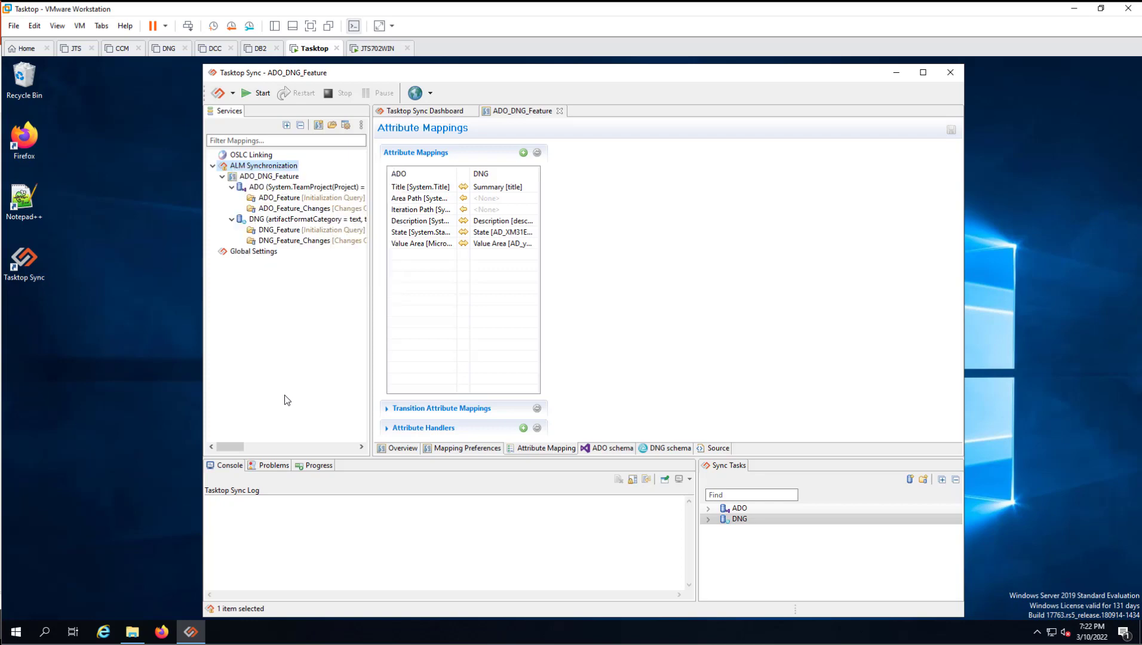
right_click(276, 172)
left_click(338, 260)
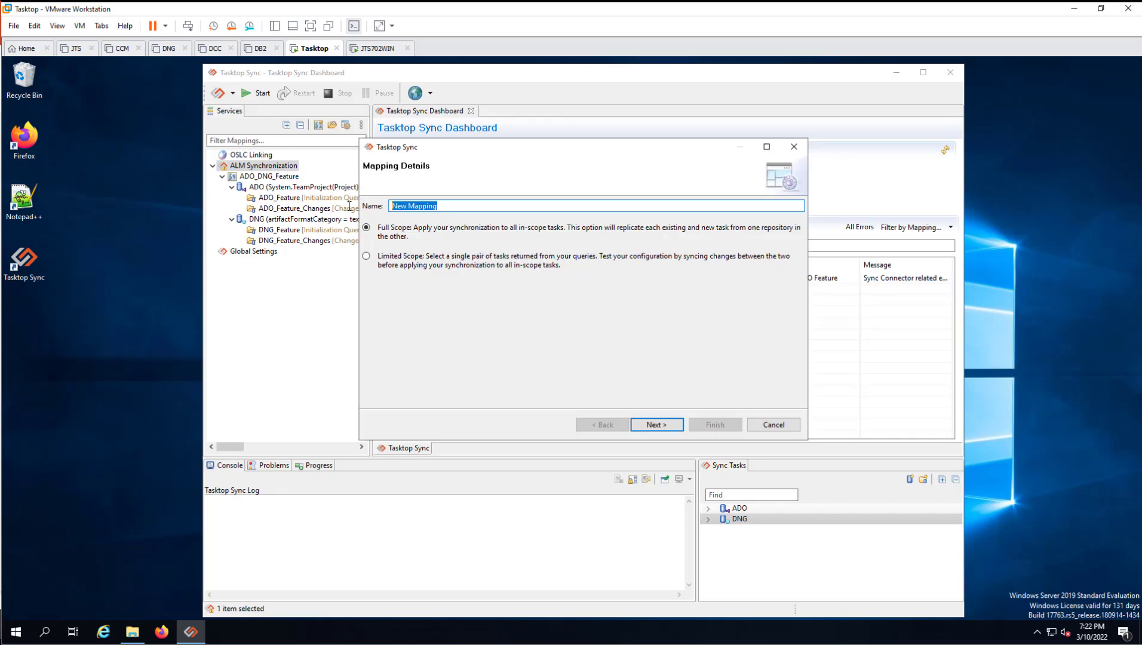
type("Demo")
left_click(660, 424)
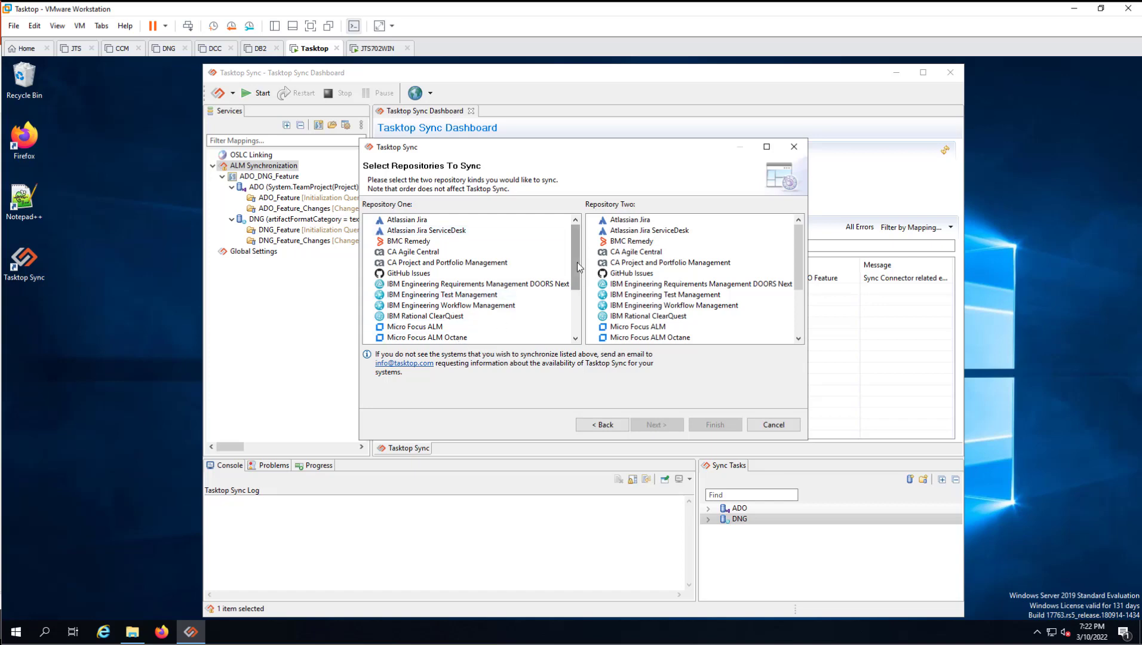
Pair Microsoft Azure DevOps Server (TFS) with IBM Engineering Requirements Management DOORS Next, using the existing ADO and DNG connections
left_click_drag(575, 259, 575, 304)
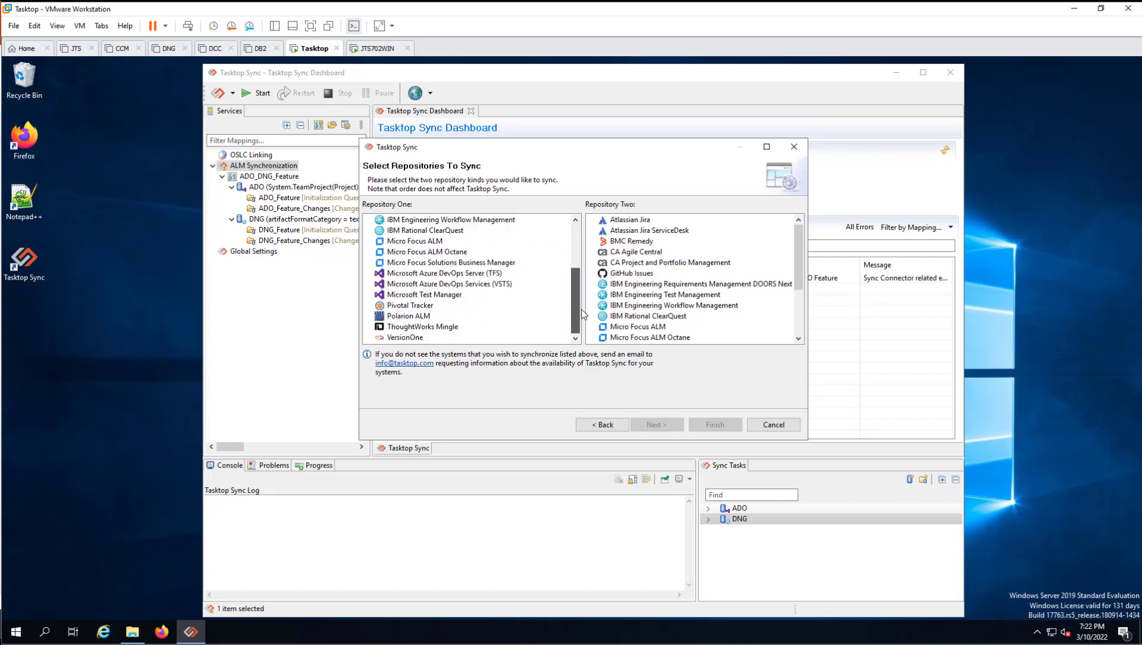
left_click(477, 276)
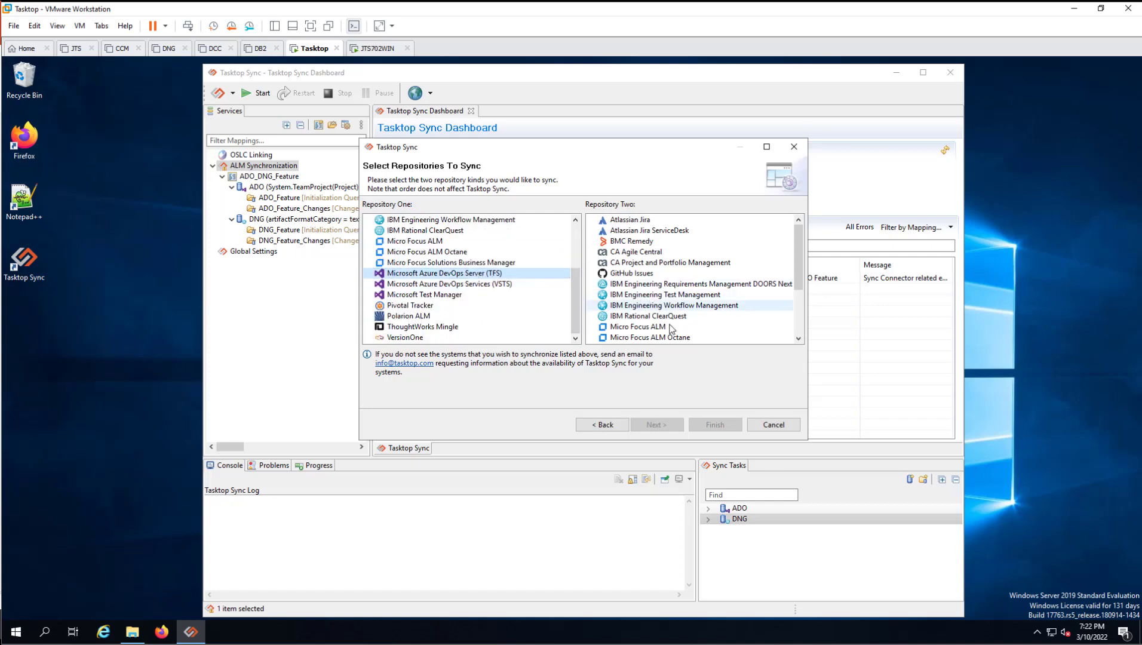
left_click(736, 286)
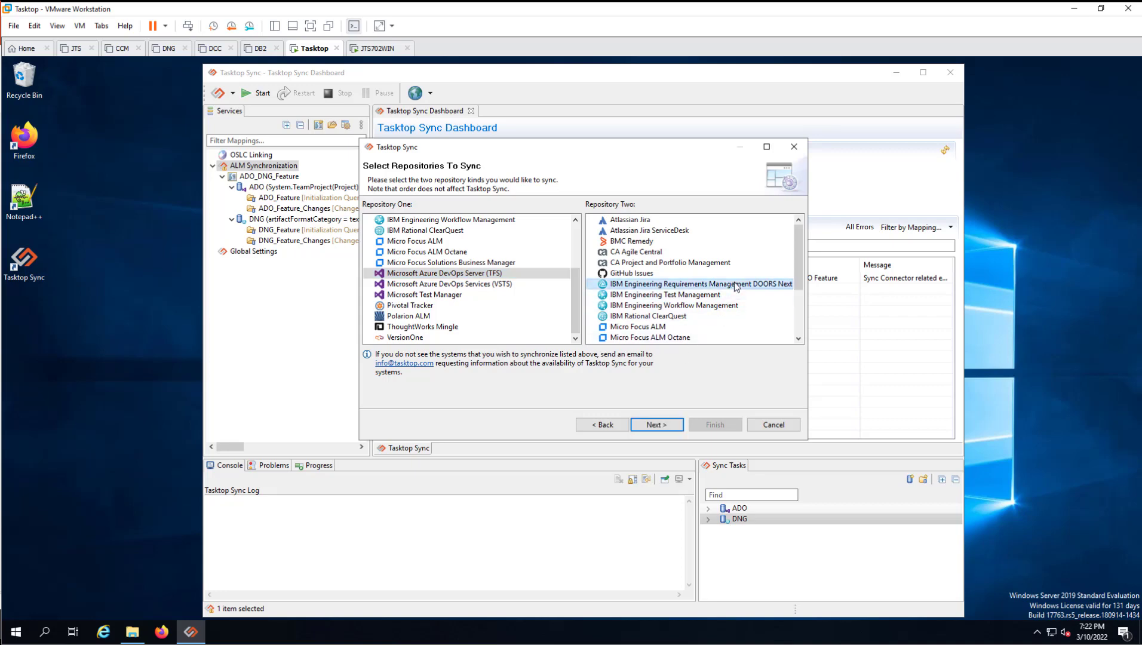
left_click(658, 426)
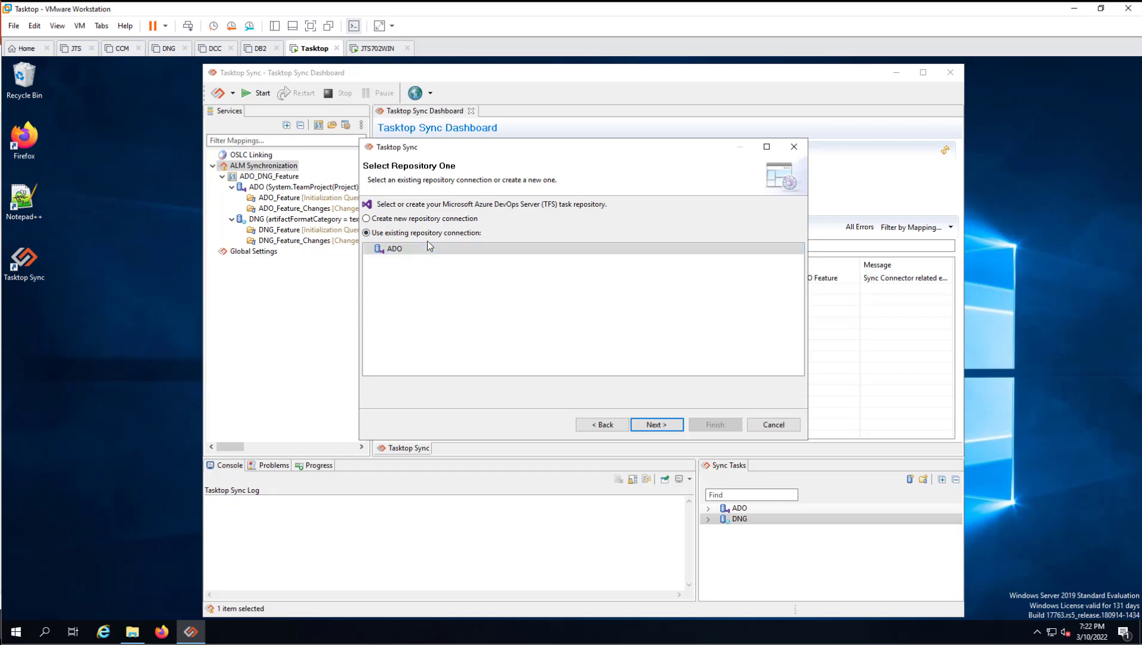
left_click(657, 424)
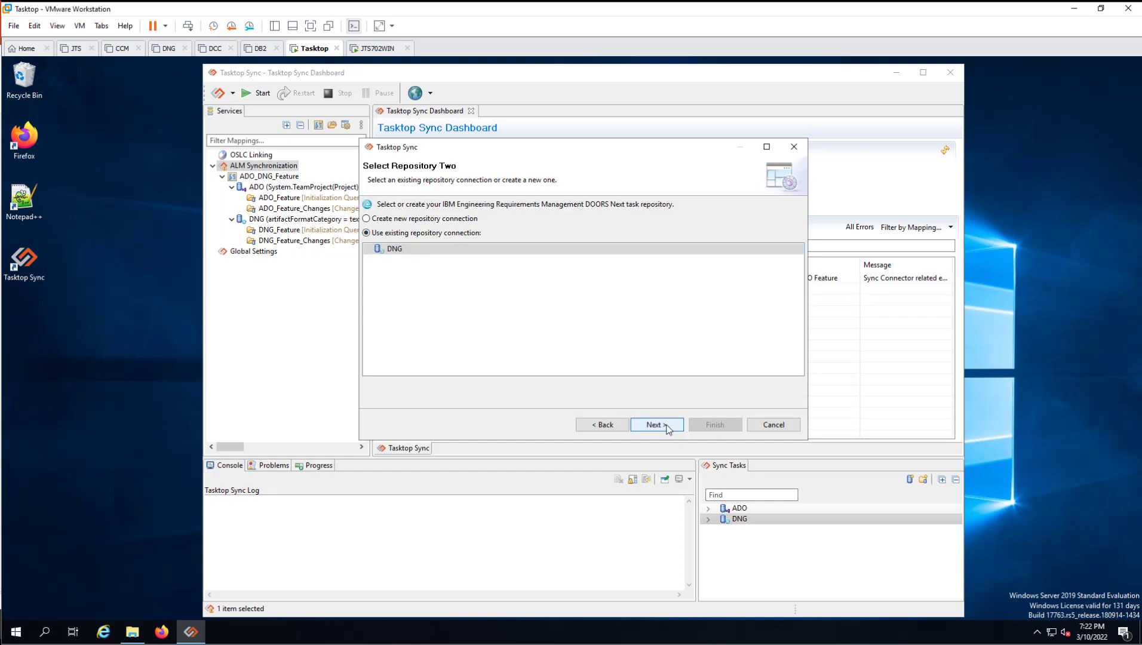
left_click(657, 425)
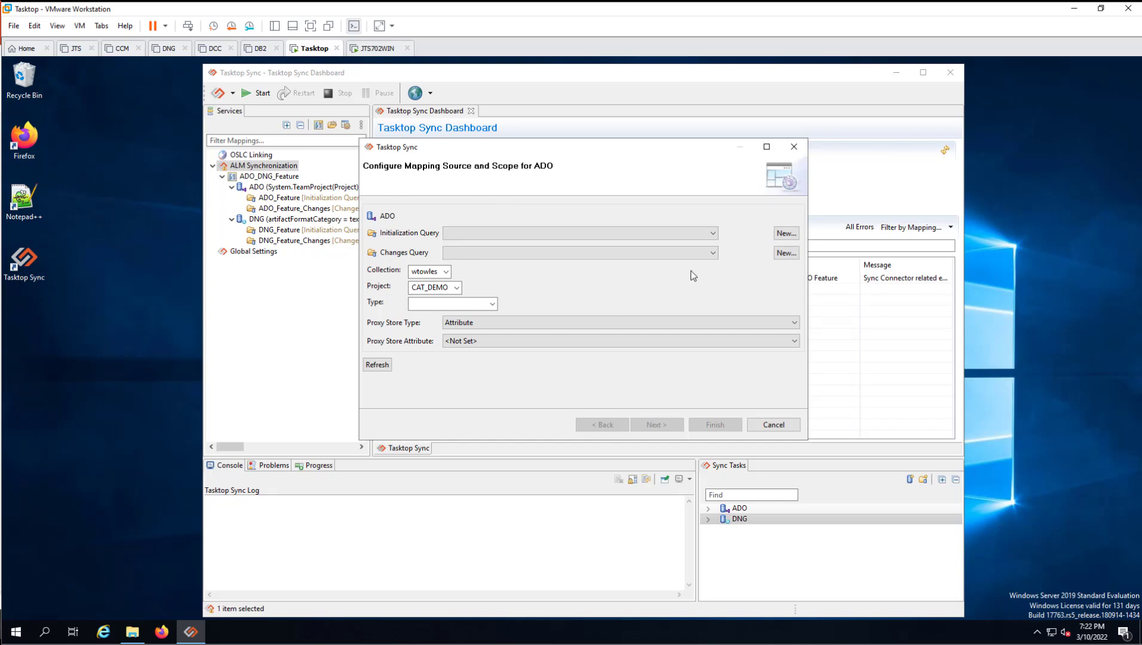
Examine the parameters and type options of the ADO_Feature query, review the ADO_Feature_Changes query, and close it without saving
double_click(269, 198)
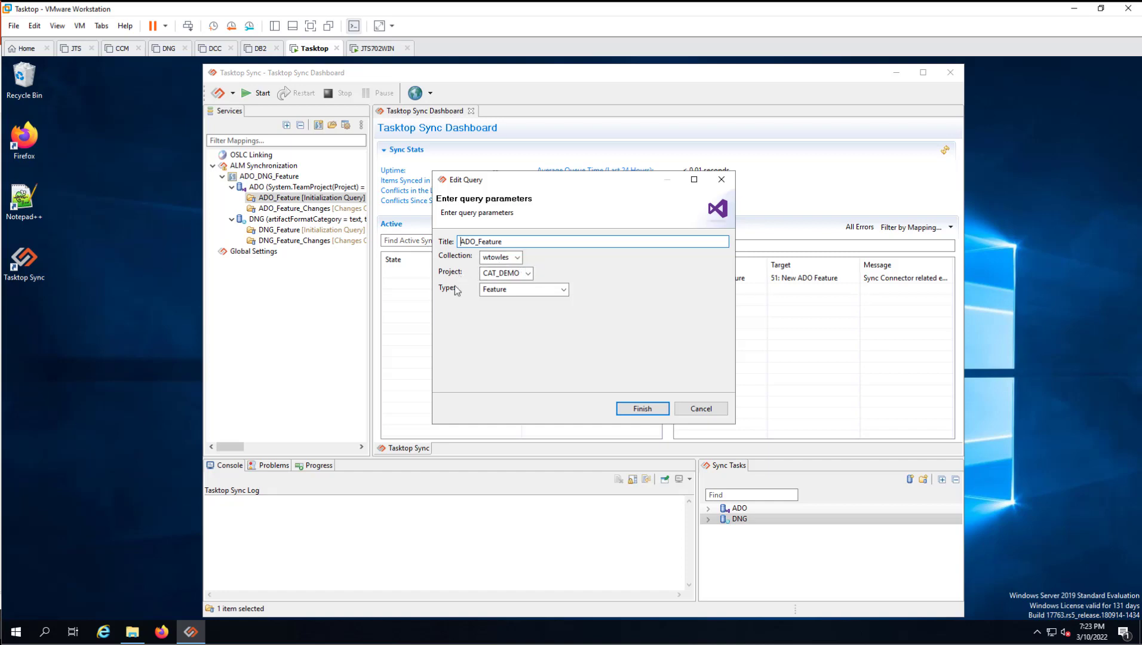
left_click(564, 290)
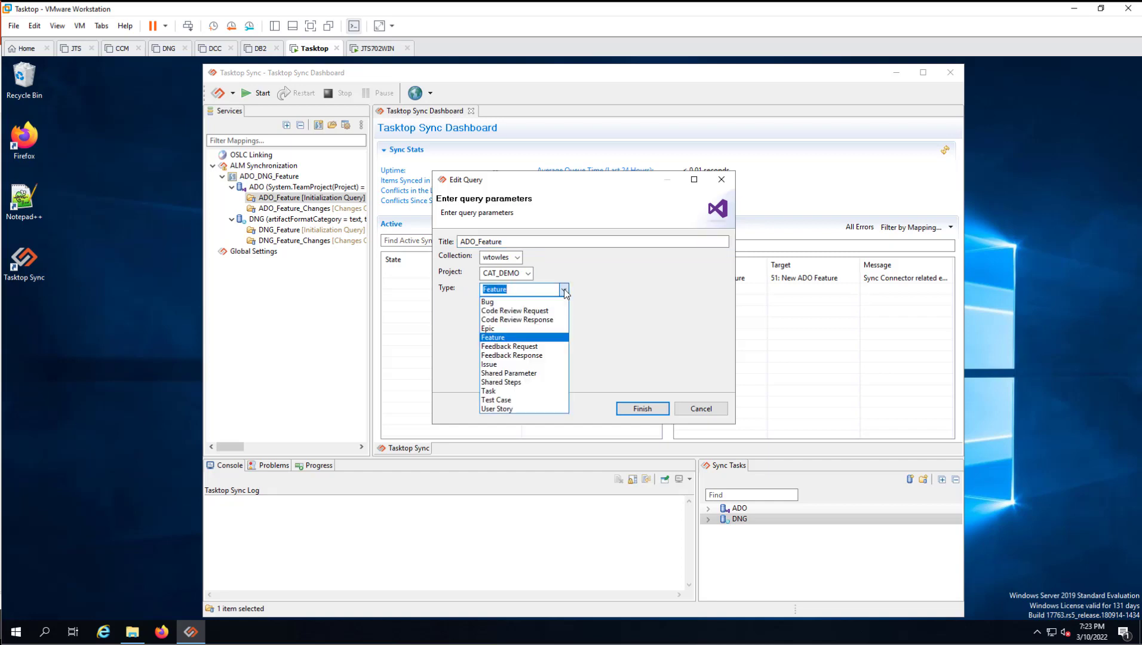
left_click(564, 291)
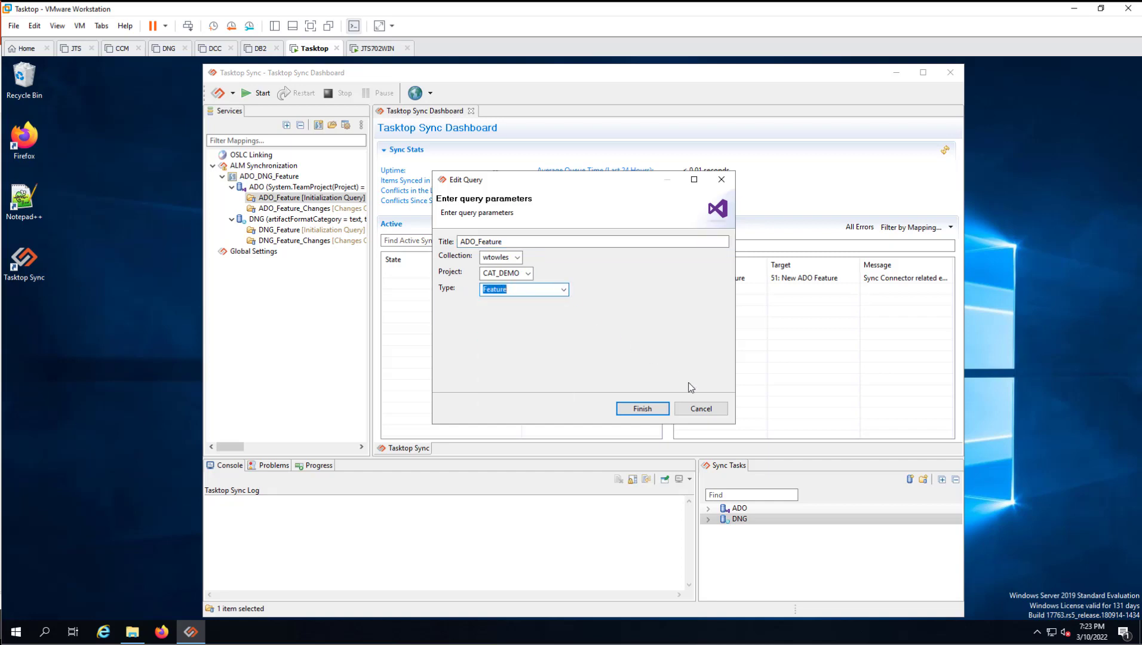
left_click(311, 209)
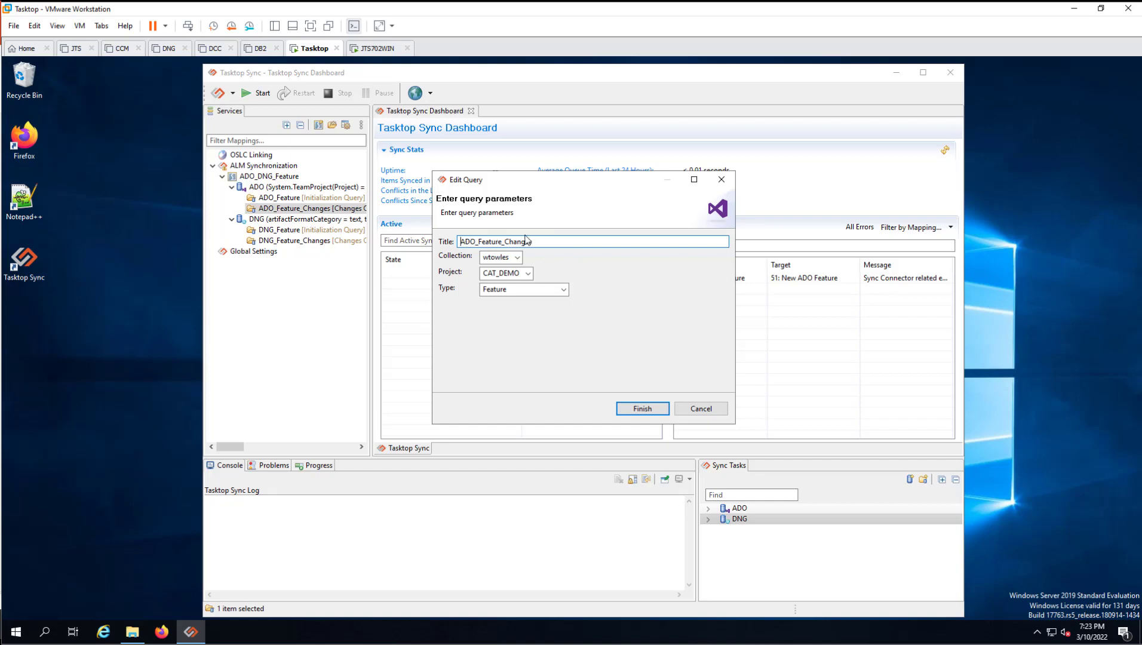
double_click(507, 241)
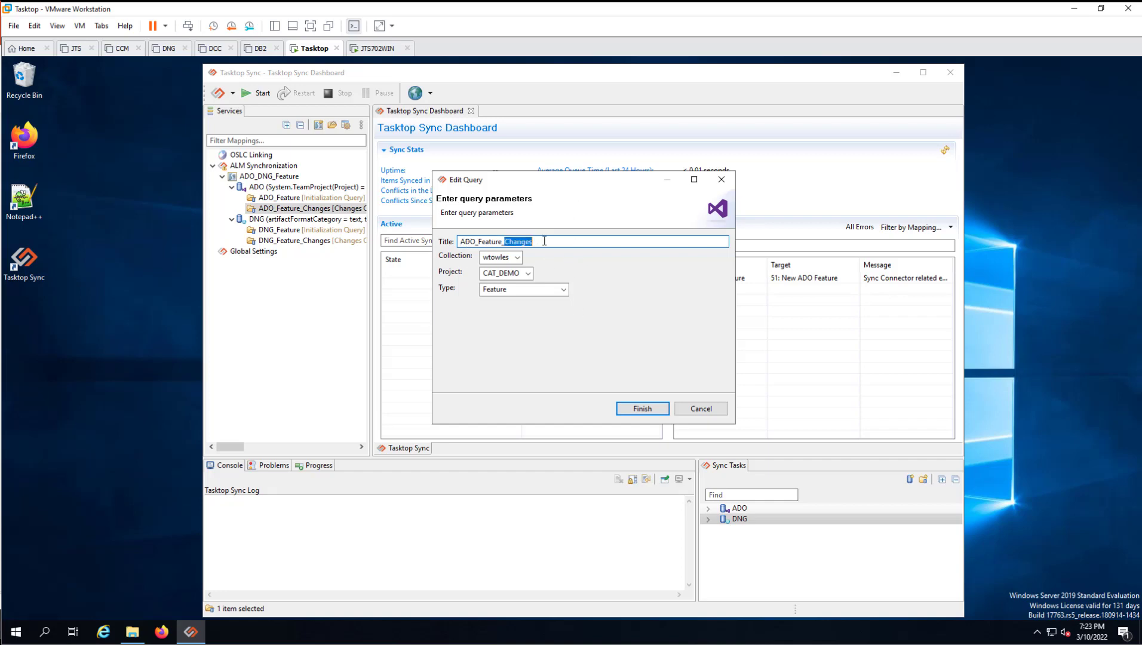
left_click(701, 408)
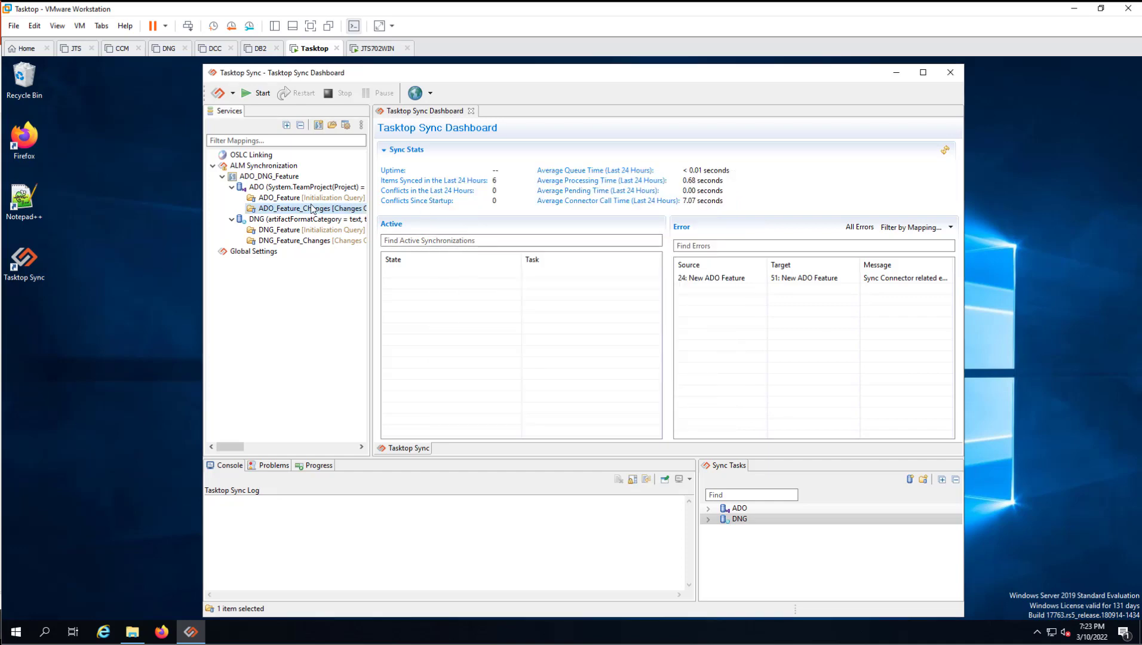
Review the DNG_Feature query's artifact type and format category options and the DNG_Feature_Changes query's parameters, leaving both as they are
left_click(296, 231)
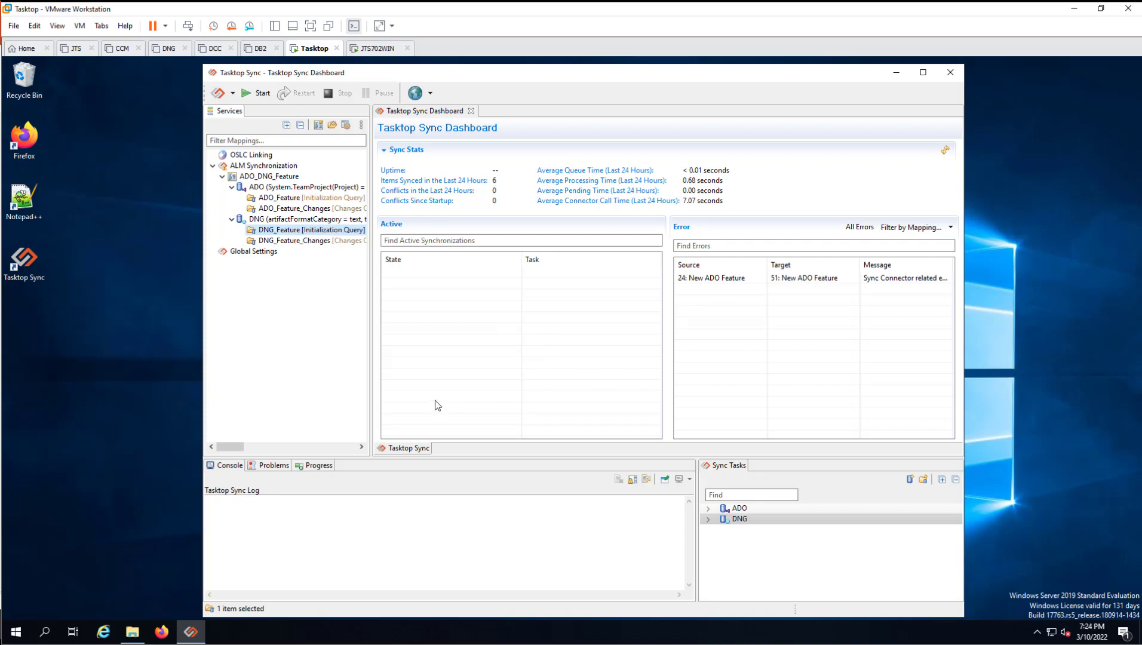
double_click(311, 230)
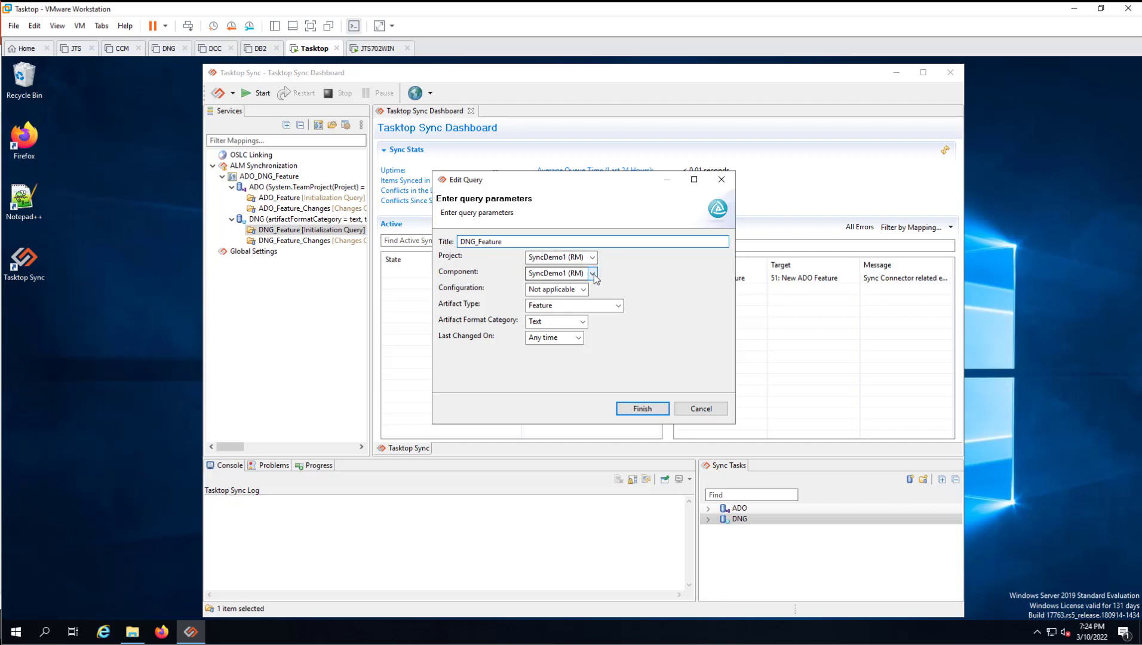
left_click(620, 307)
left_click(620, 307)
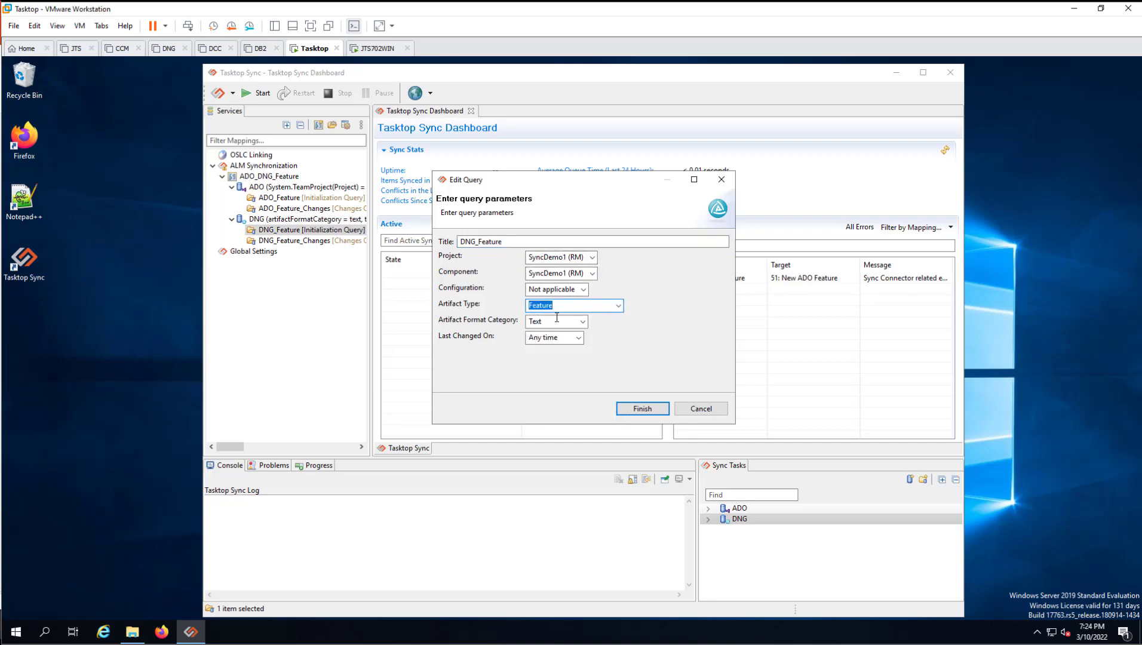
left_click(582, 323)
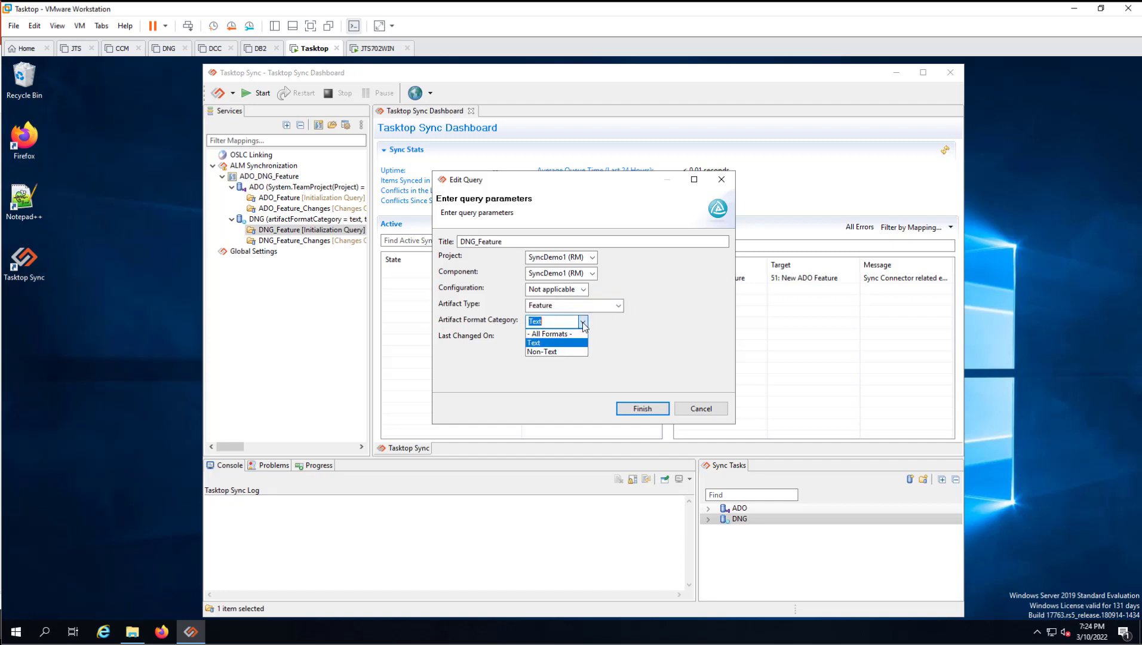
left_click(582, 322)
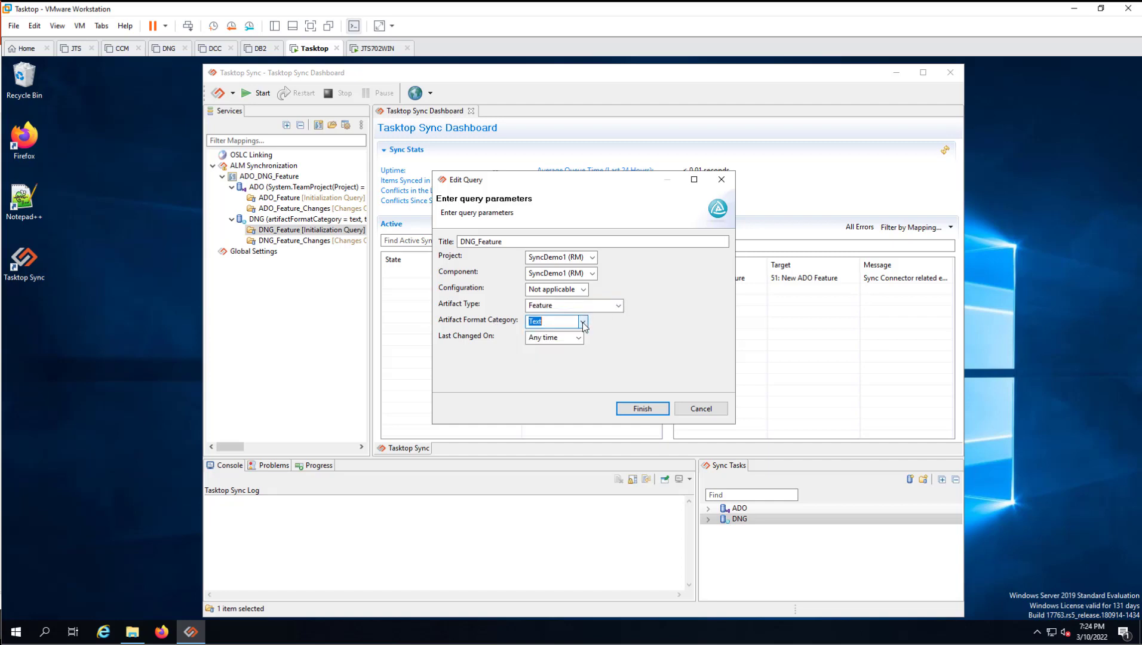
left_click(640, 410)
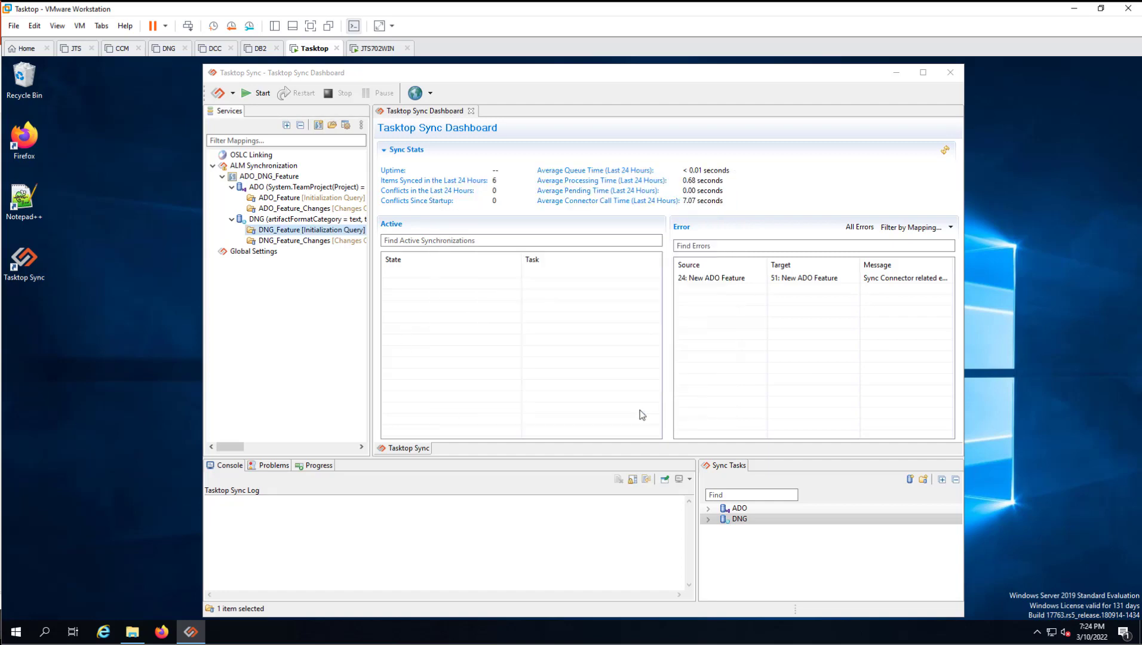
left_click(292, 241)
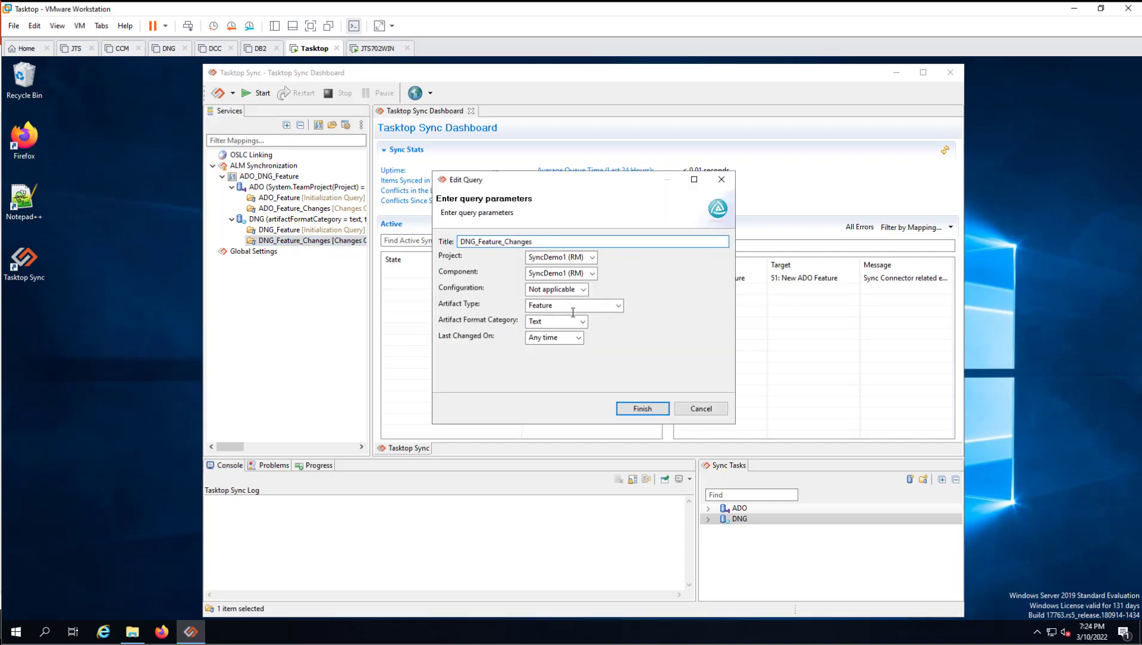
left_click(638, 411)
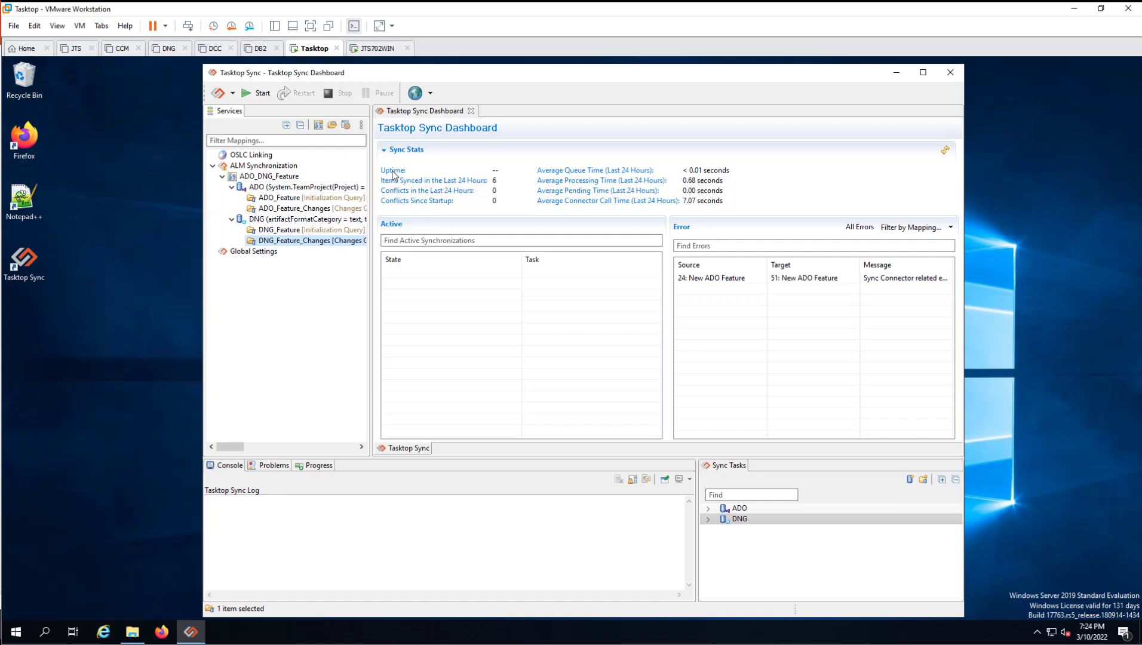
Open the ADO_DNG_Feature mapping and display its attribute mappings between ADO and DNG
left_click(276, 177)
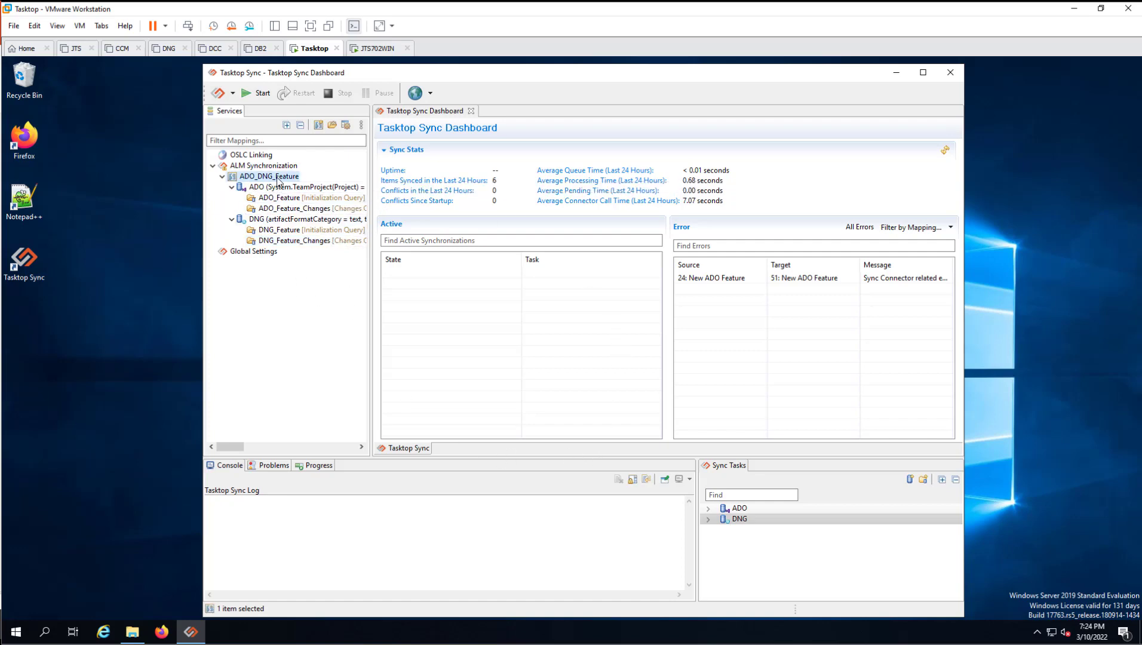
double_click(277, 177)
left_click(538, 448)
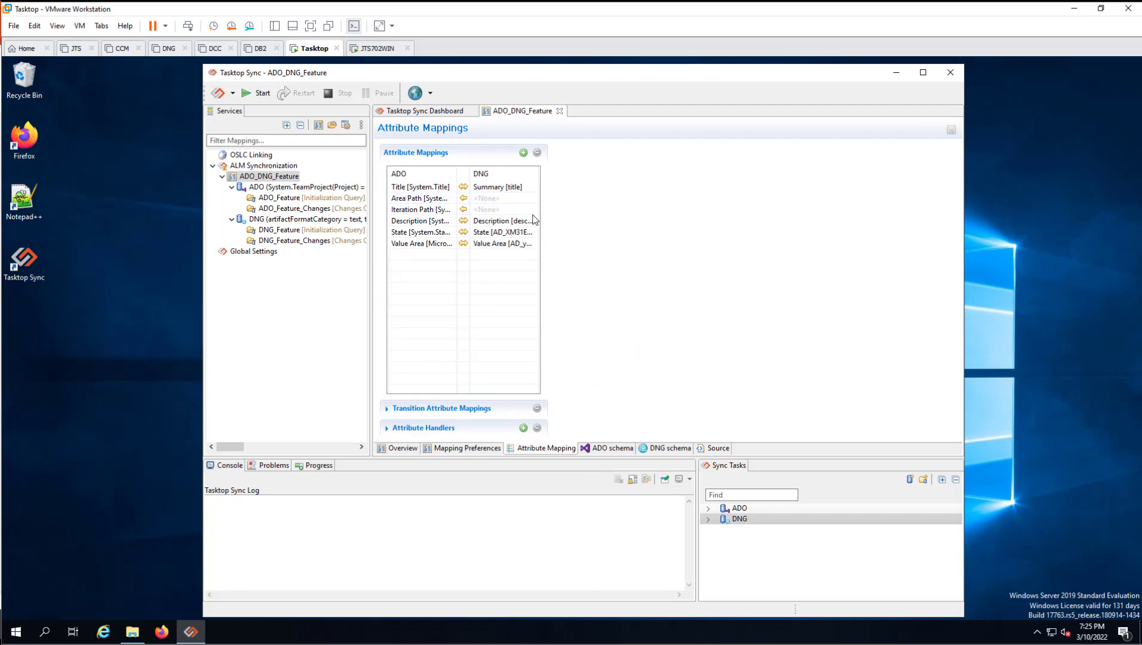
Review the Title and Area Path attribute mappings, including the caster types and the allowed fixed ADO values for Area Path, leaving them as they are
left_click(438, 190)
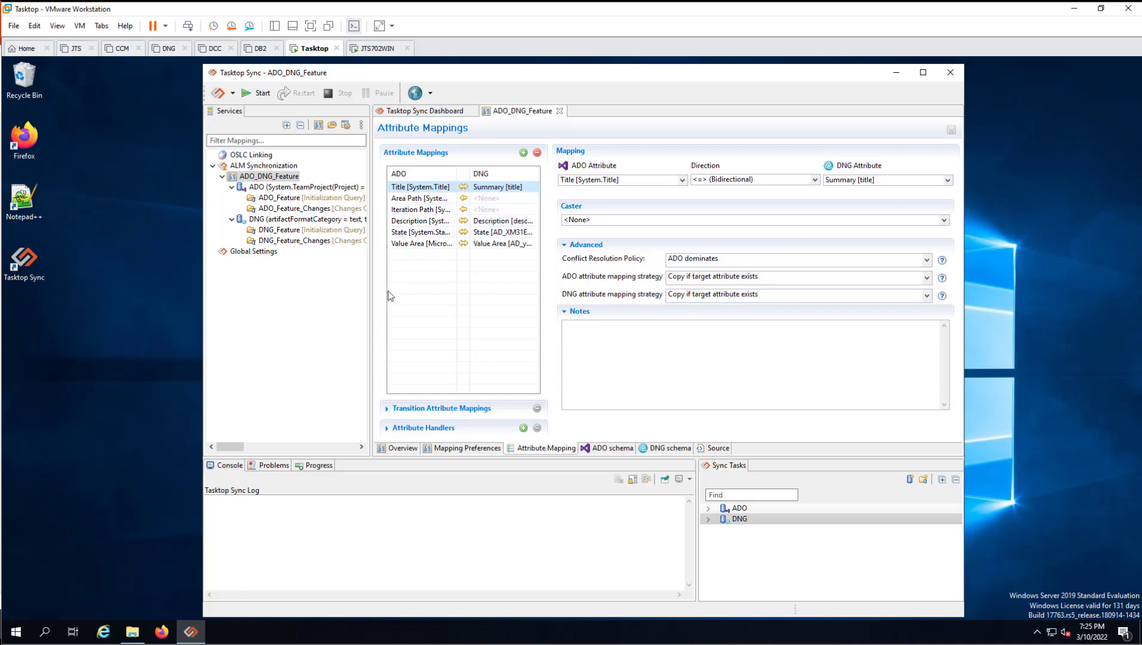
left_click(418, 199)
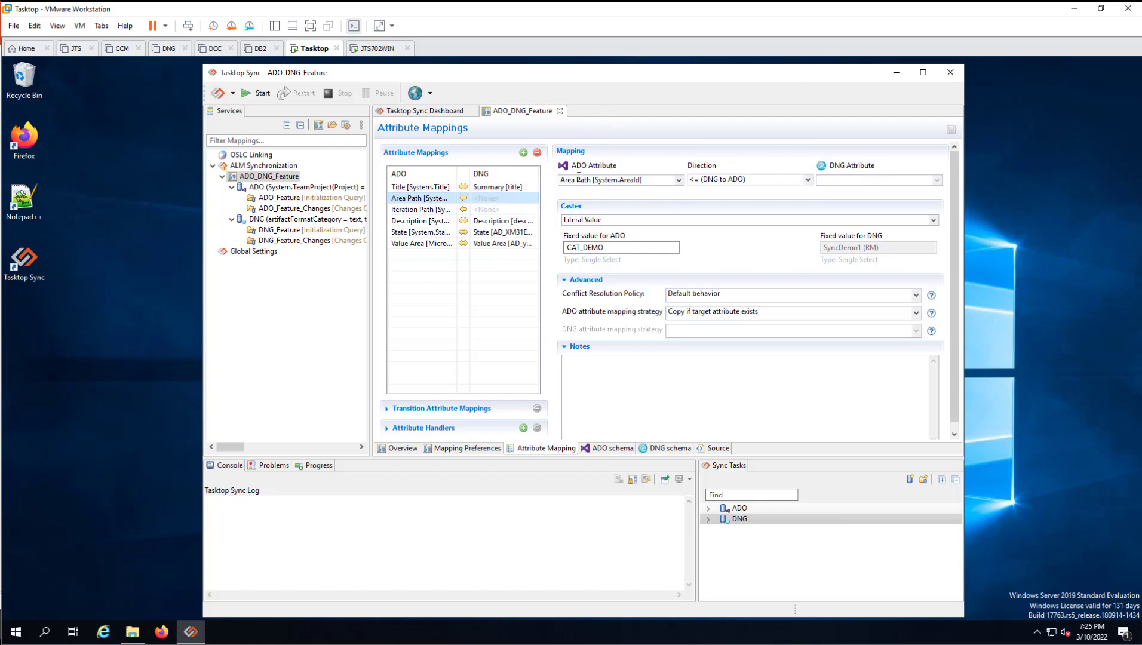
right_click(706, 179)
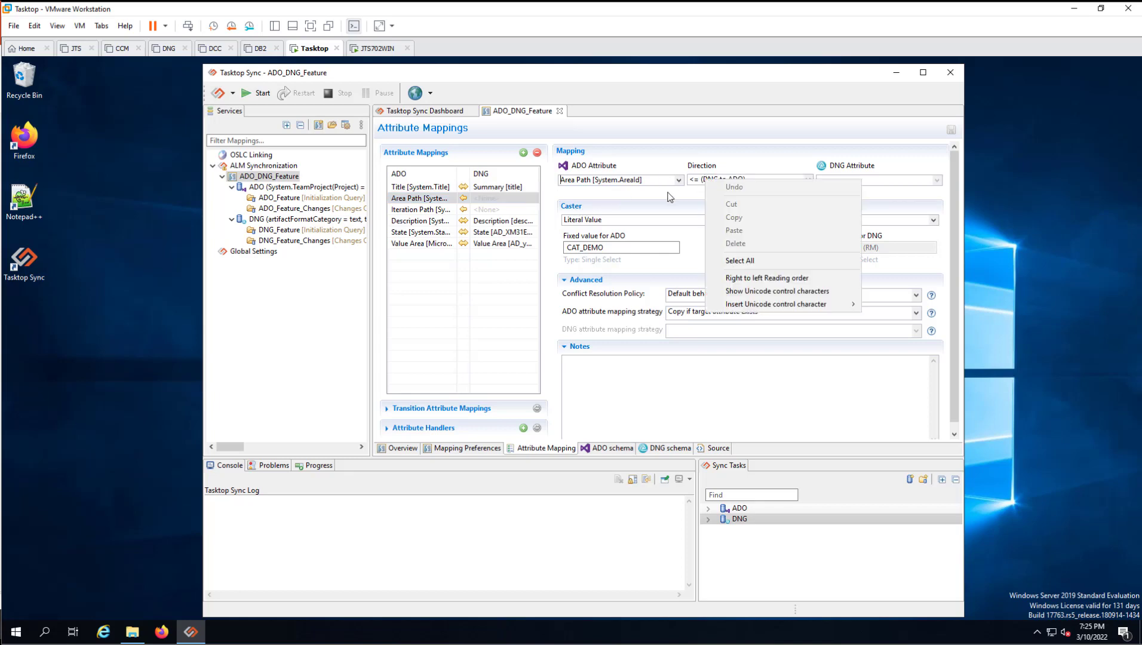
left_click(631, 192)
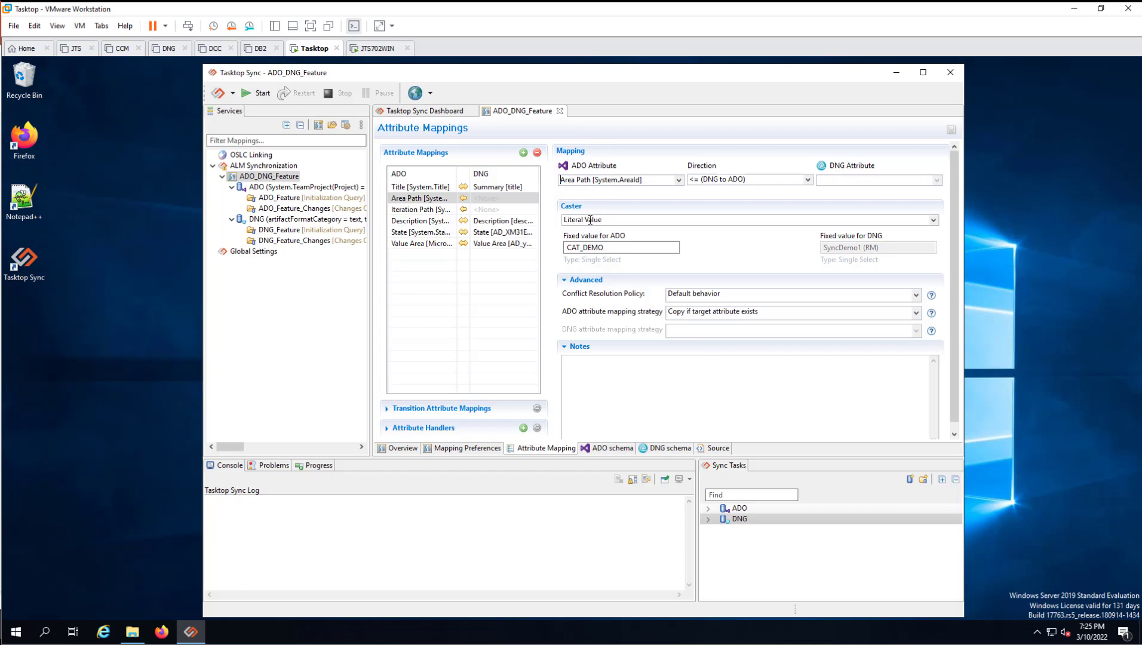
left_click(614, 221)
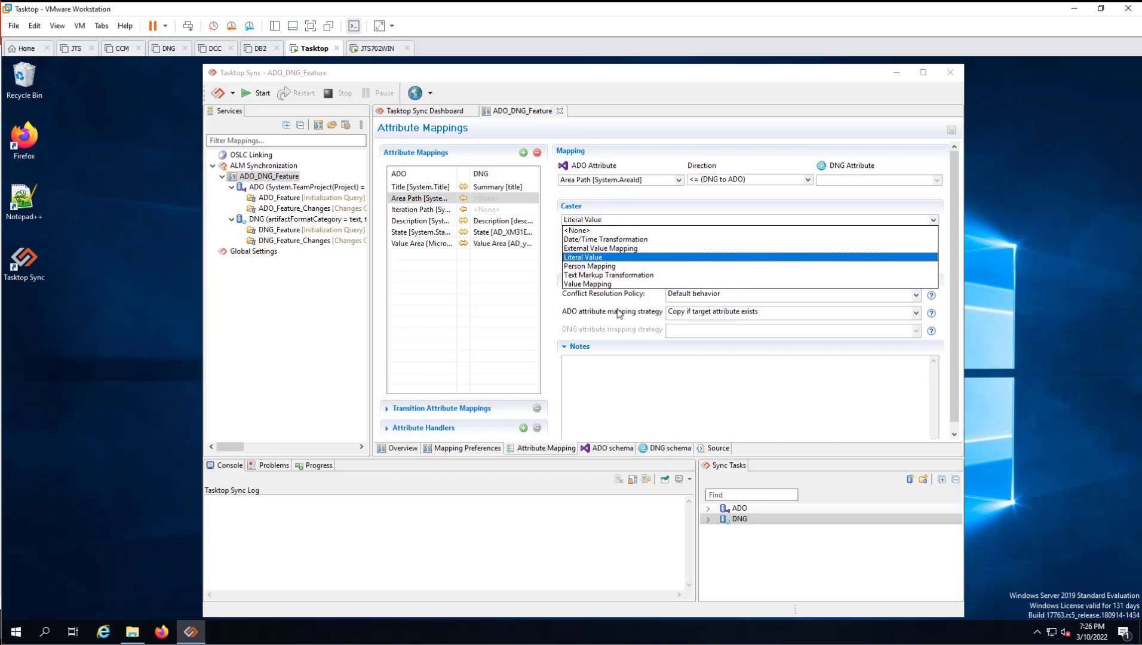
left_click(625, 391)
left_click(614, 247)
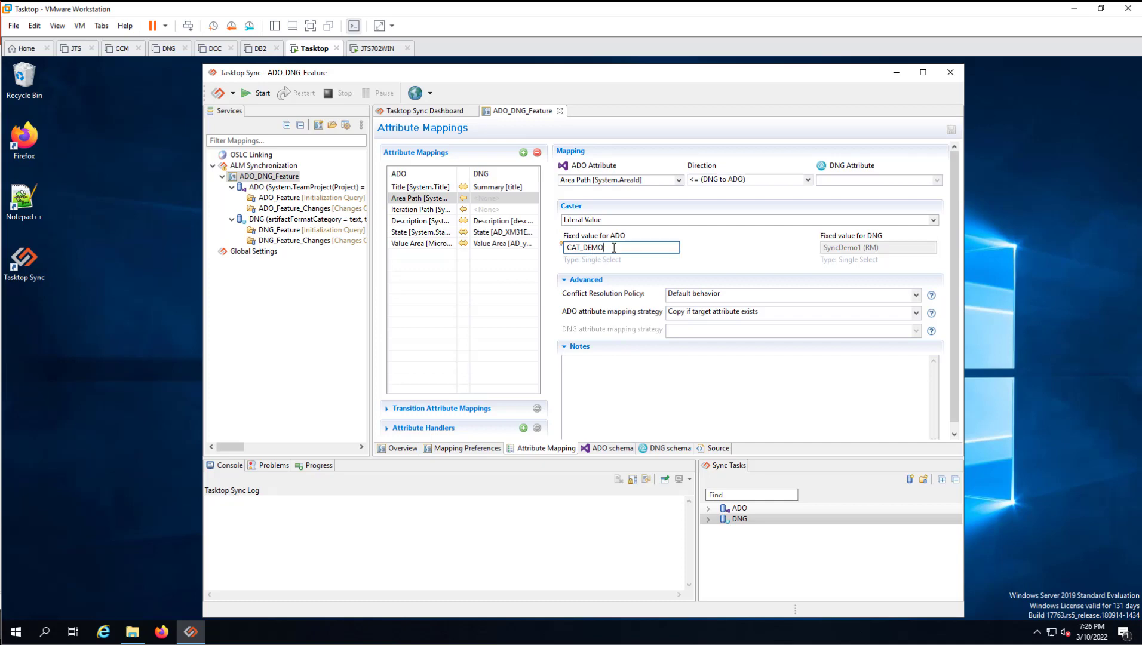
key("ctrl+space")
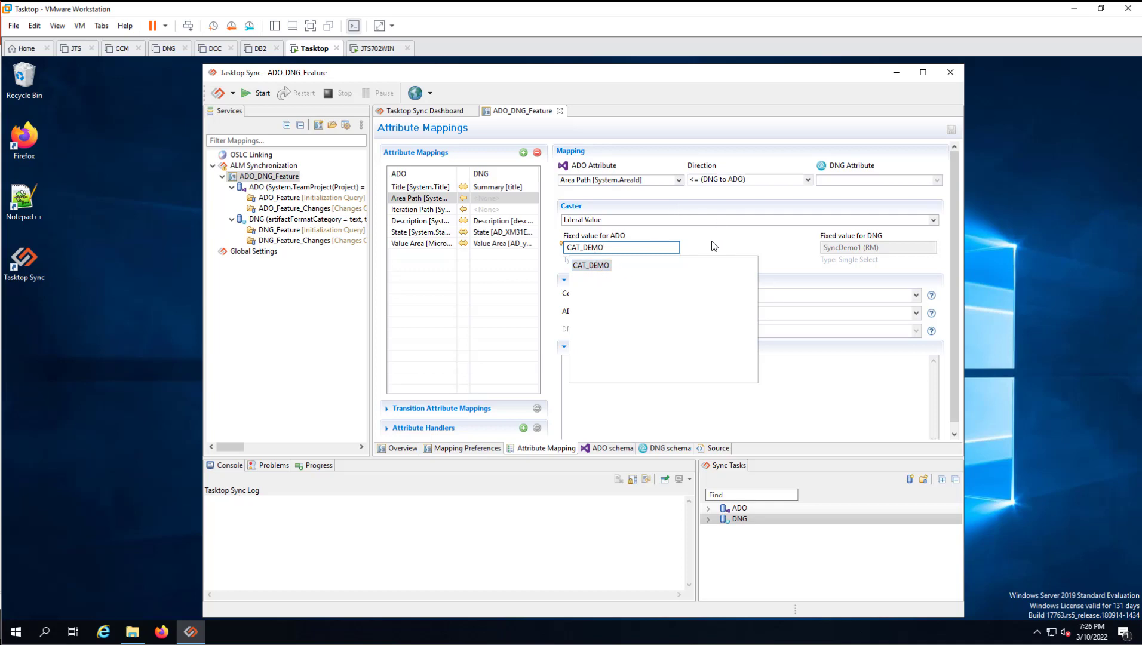
key("Escape")
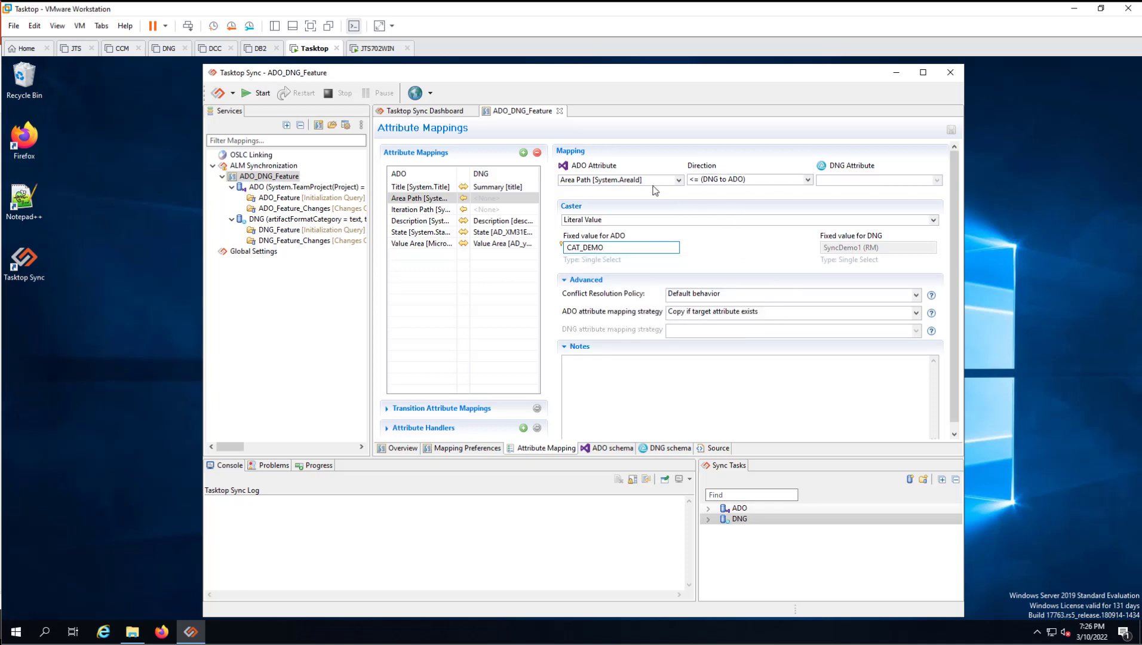
Inspect the Iteration Path mapping and list the possible fixed ADO values without picking another one
left_click(407, 210)
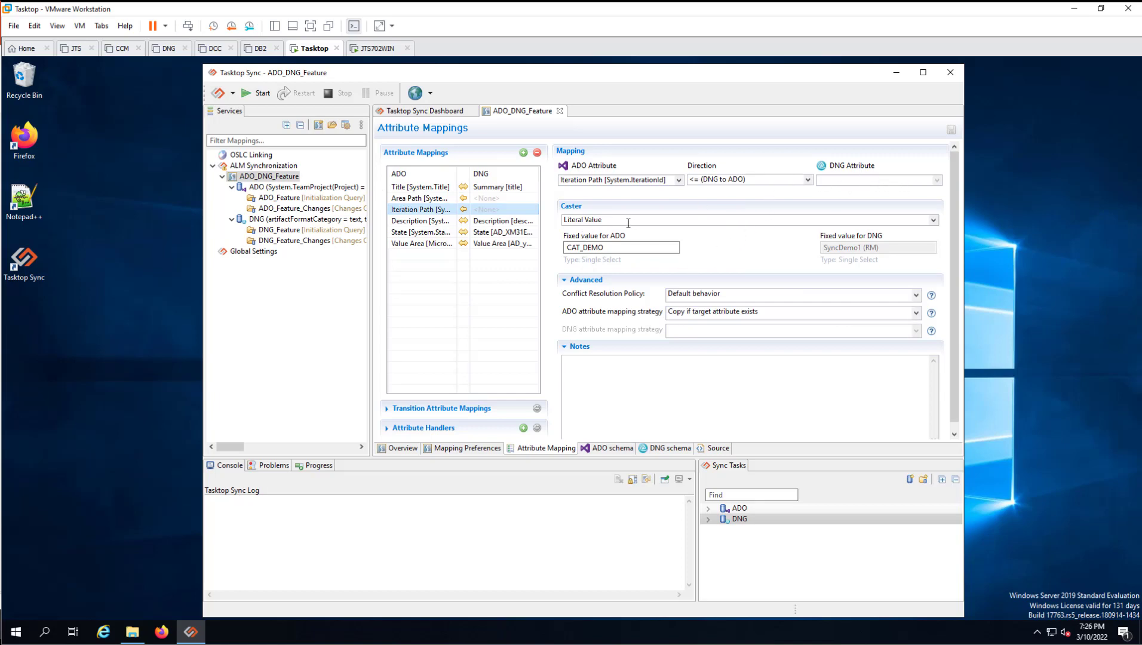
left_click(626, 247)
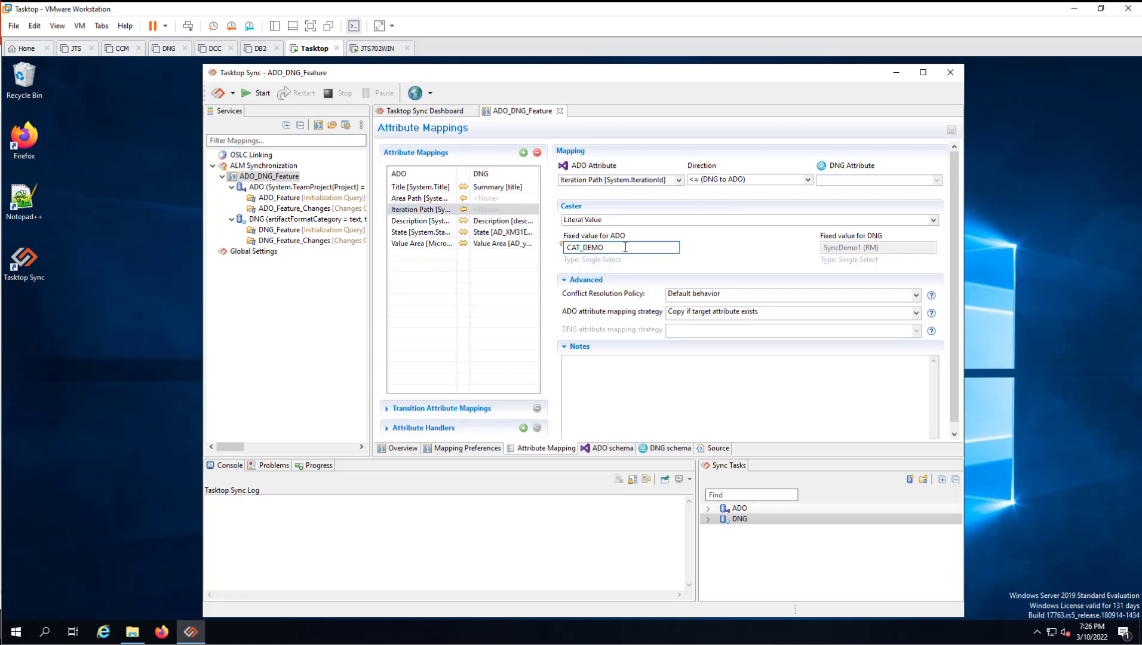
key("ctrl+space")
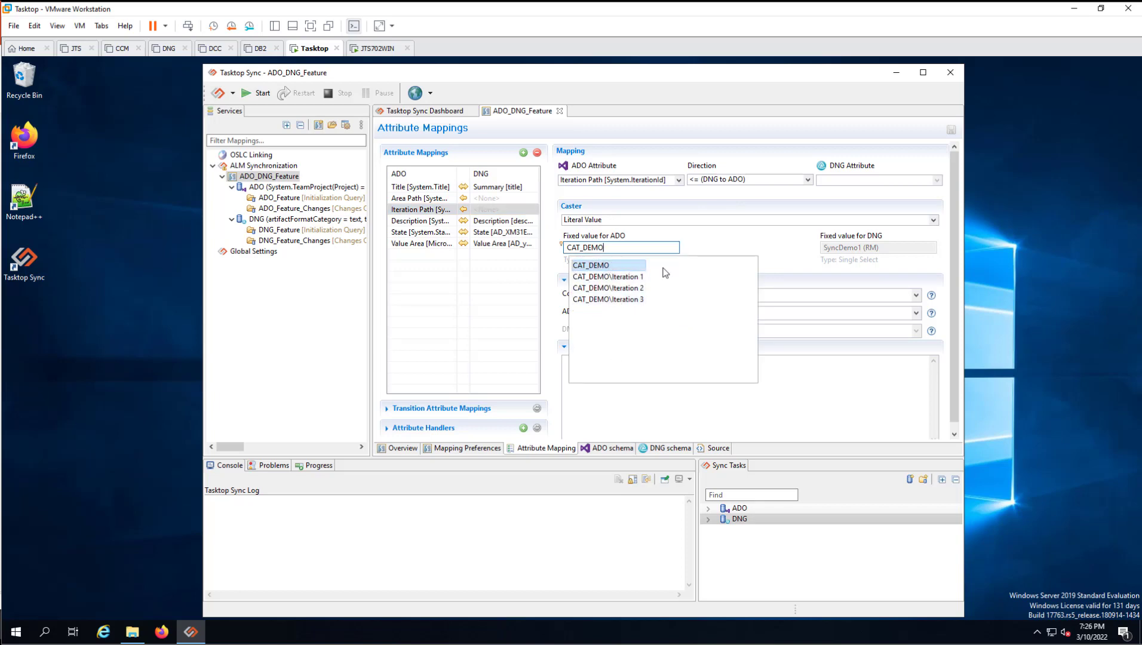
left_click(736, 237)
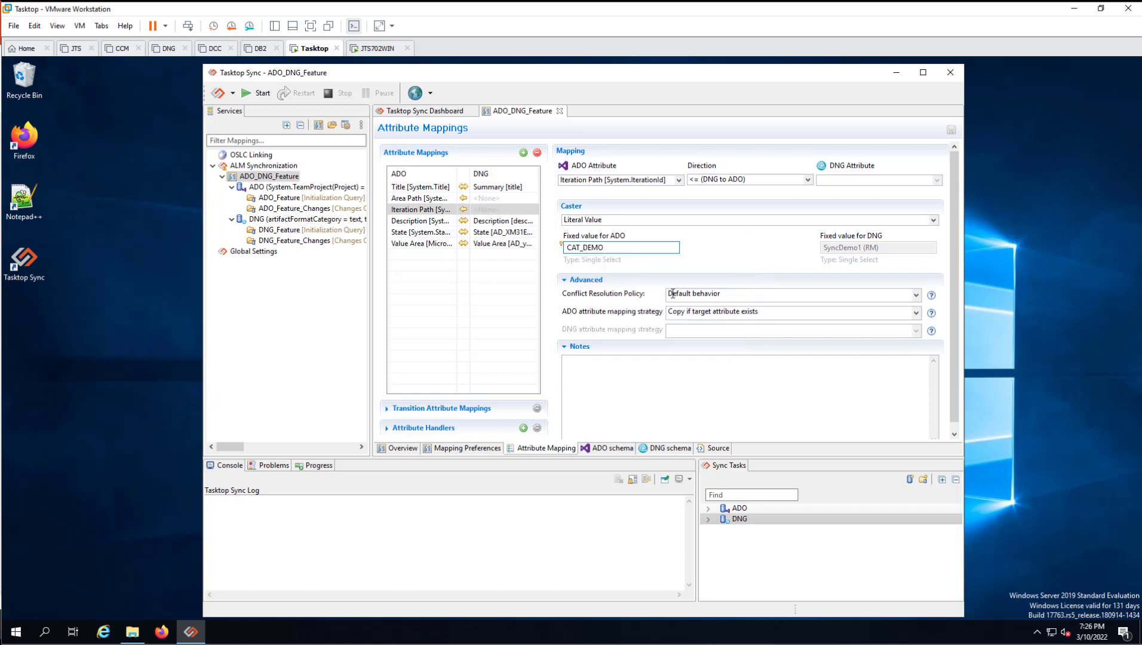
Review the value mappings for State and Value Area and the text markup transformation for Description
left_click(426, 235)
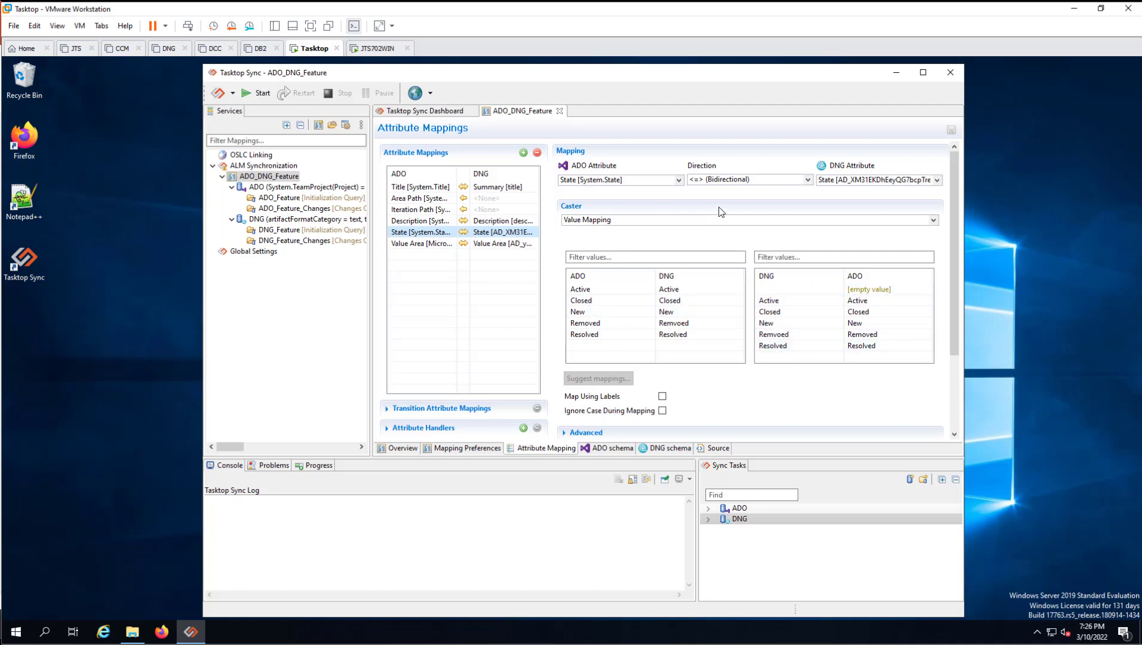
left_click(424, 244)
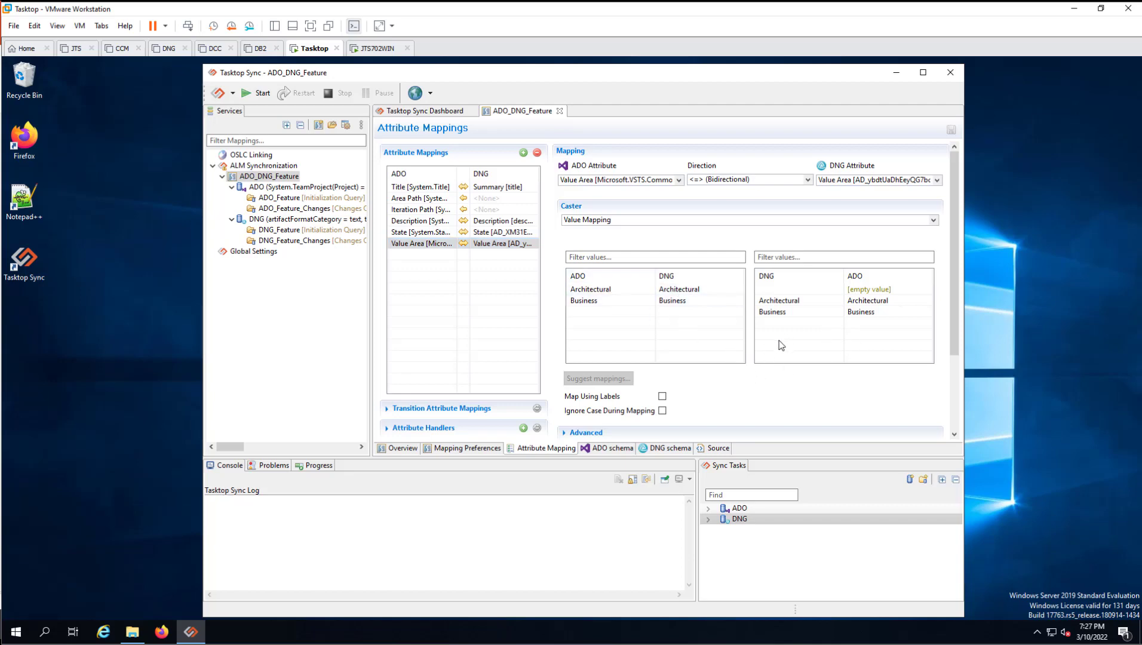
left_click(420, 222)
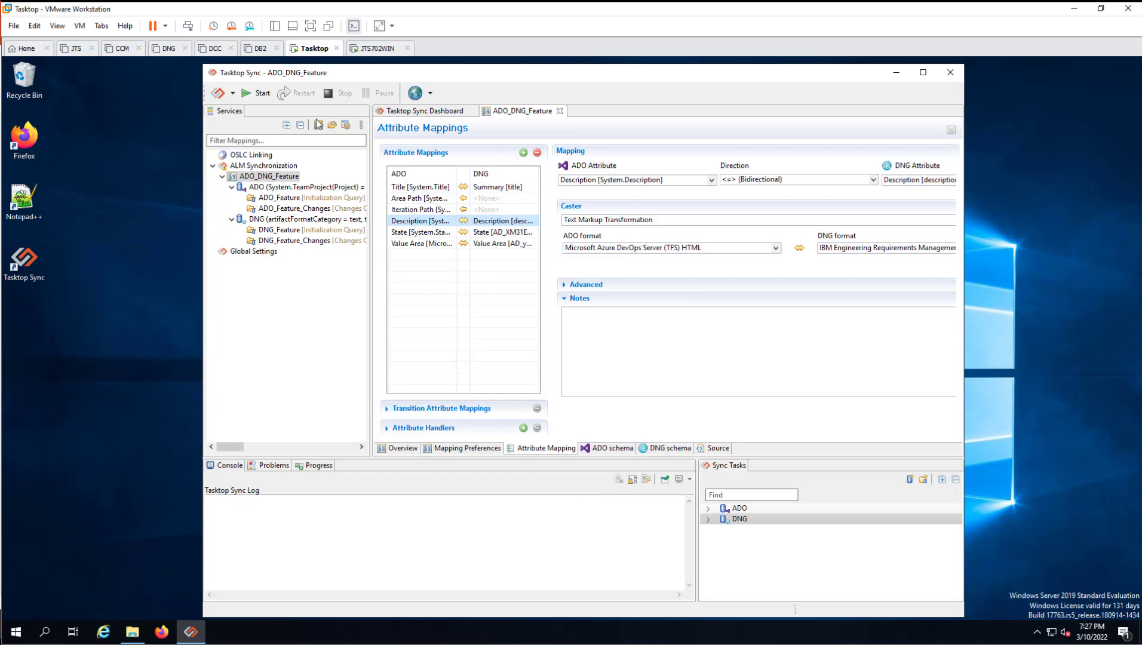
View ALM Synchronization in the Integration Visualizer and return to the attribute mappings of ADO_DNG_Feature
left_click(257, 167)
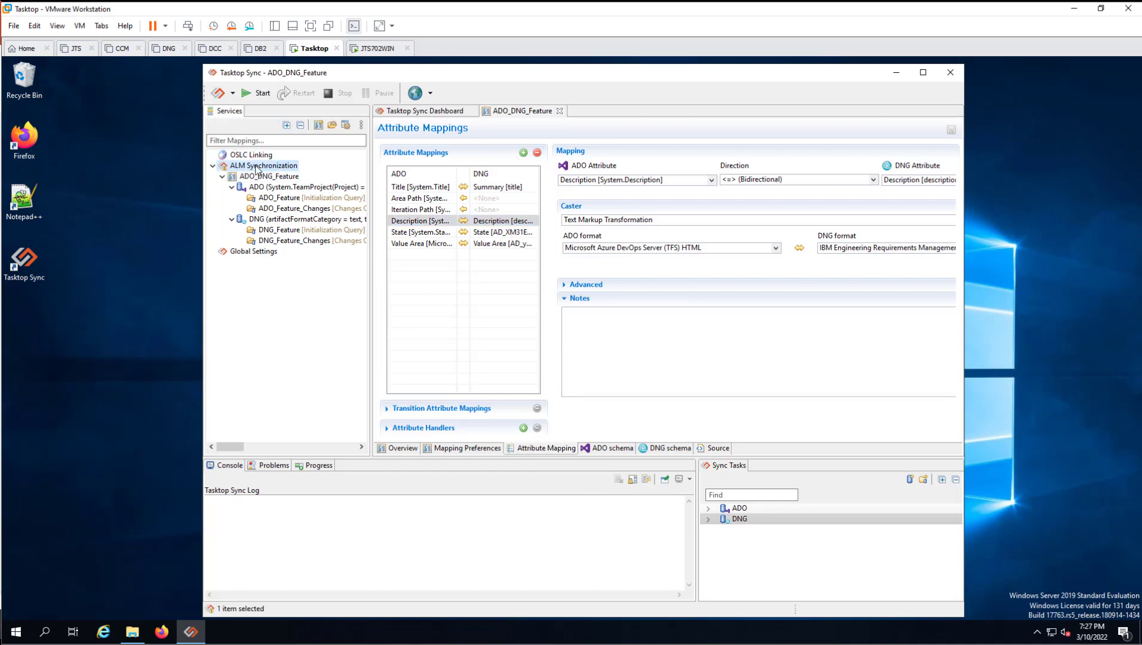
right_click(256, 168)
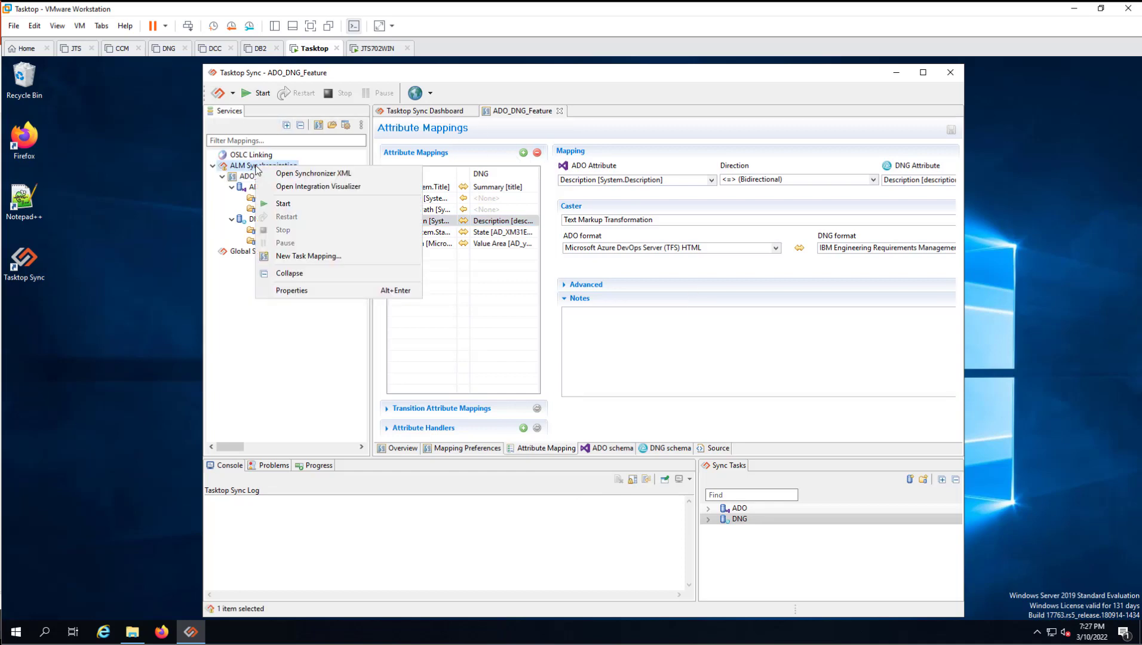
left_click(294, 187)
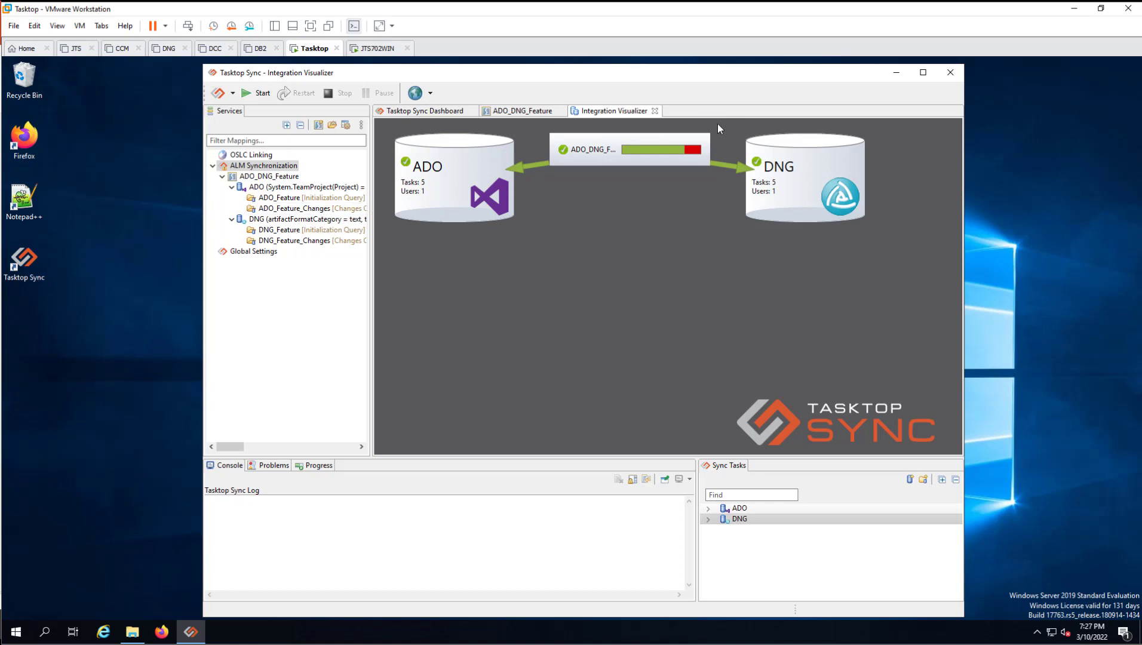
left_click(511, 110)
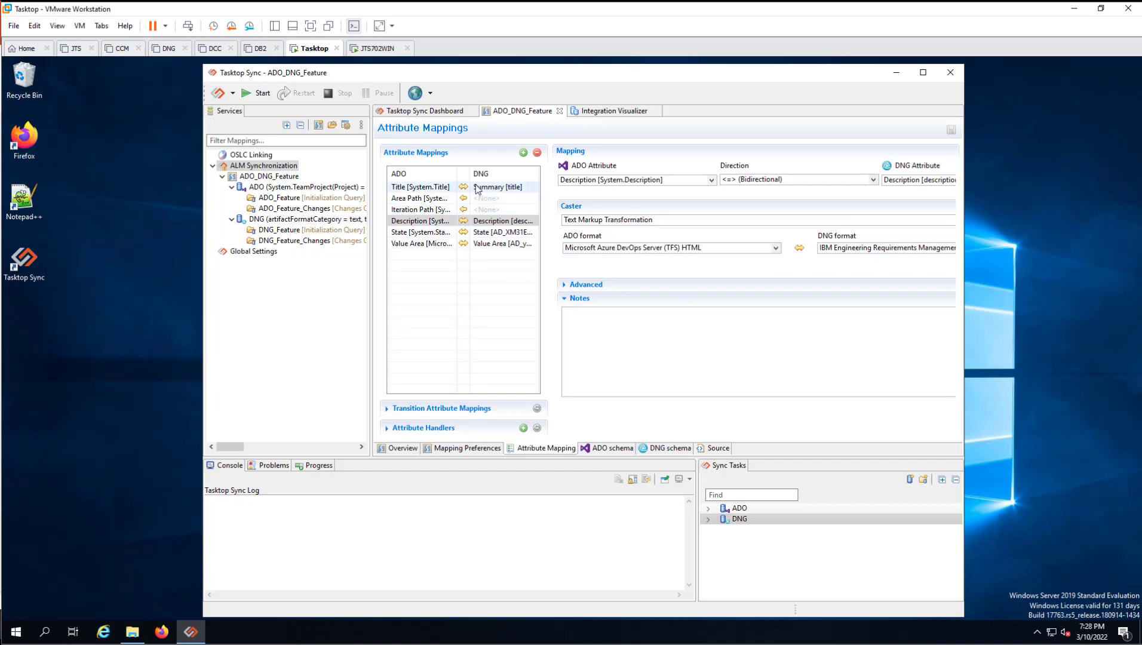
left_click(427, 263)
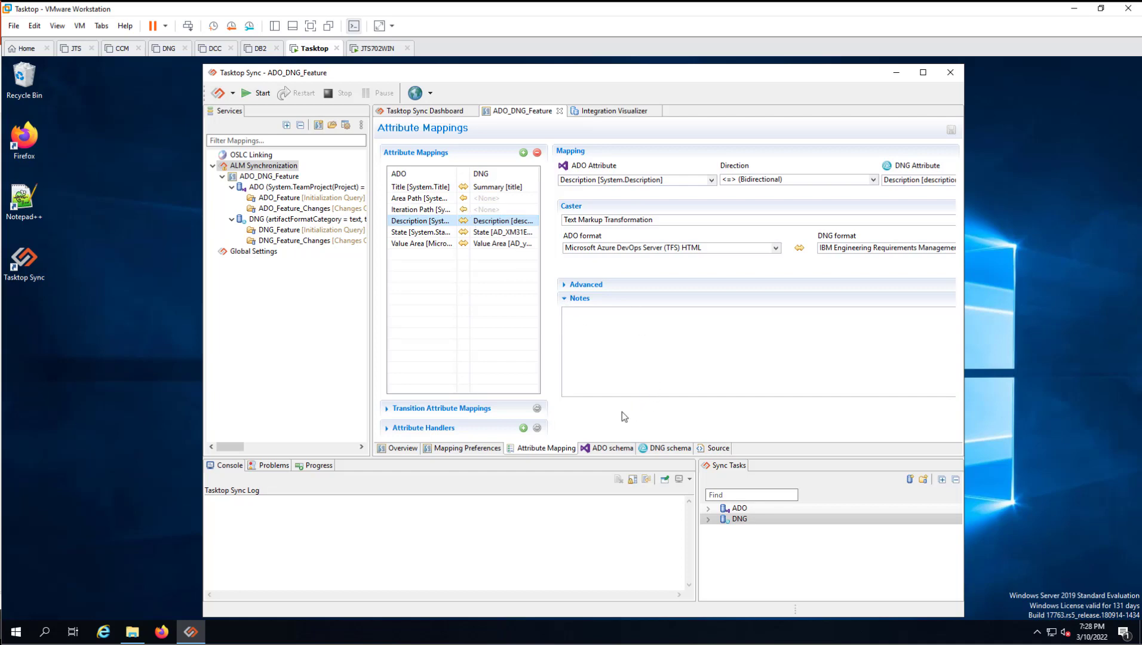
Start the synchronization service and display the list of reported problems
left_click(251, 94)
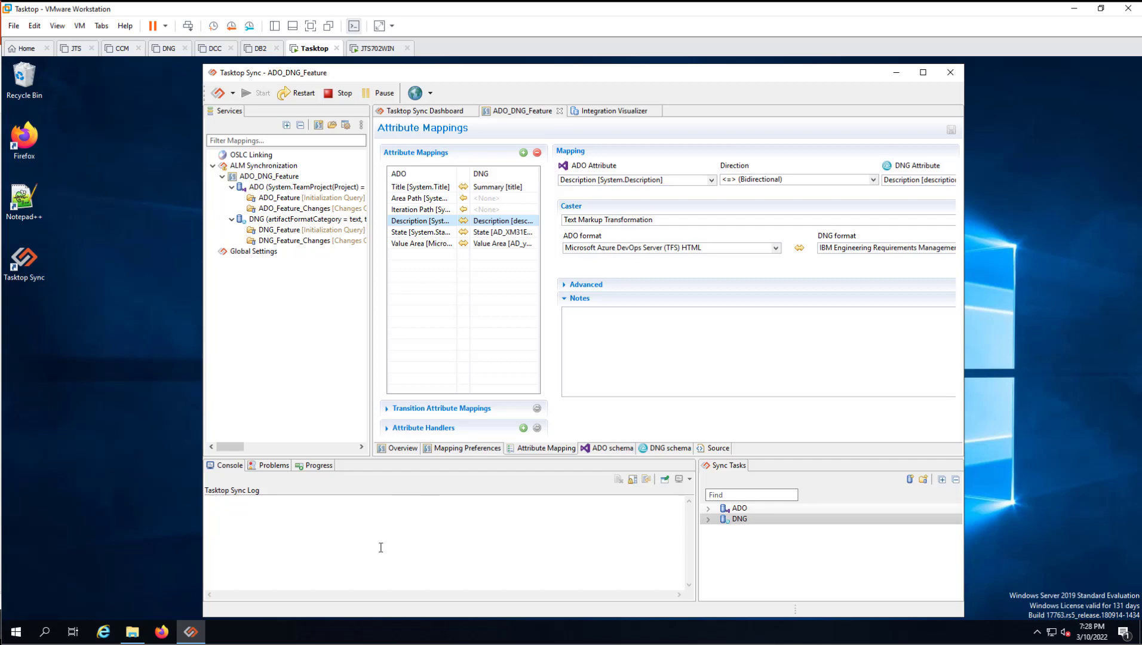
left_click(265, 468)
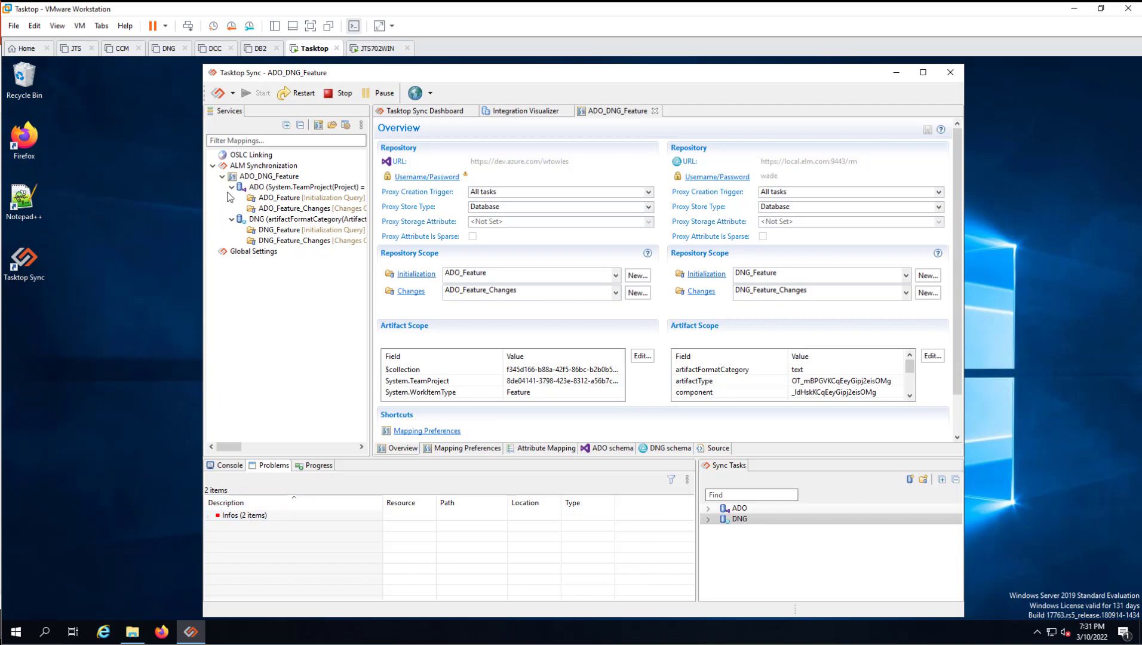
left_click(152, 252)
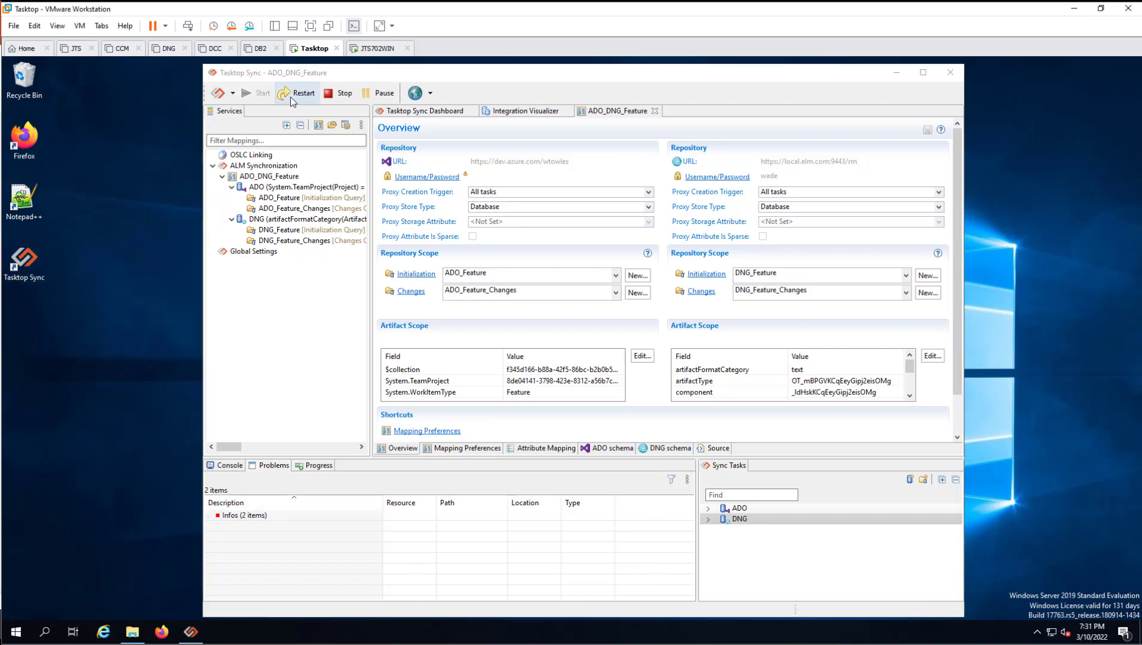
Switch to the JTS702WIN machine, bring up Azure DevOps, and open the work items of the CAT_DEMO project
left_click(376, 48)
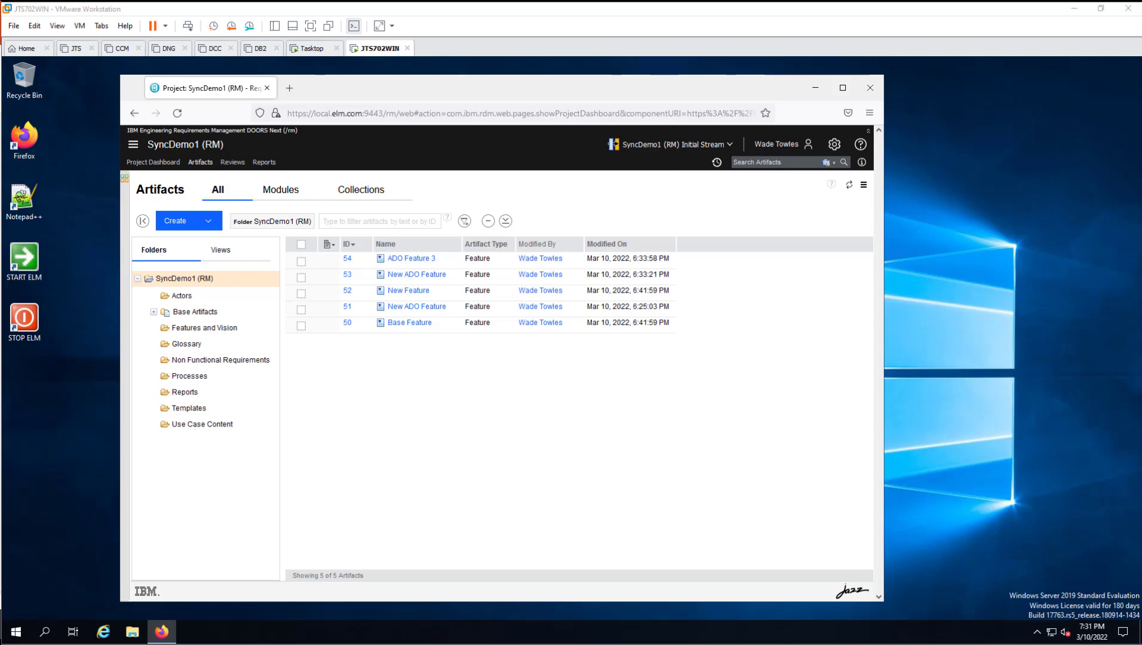
key("alt+Tab")
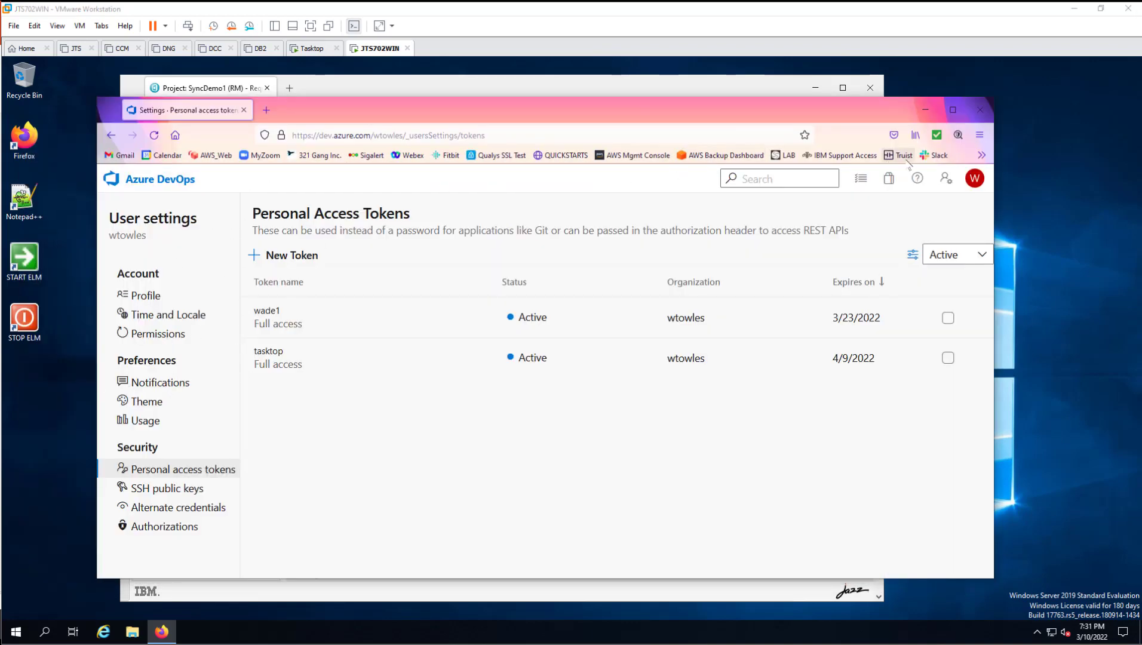
left_click(161, 180)
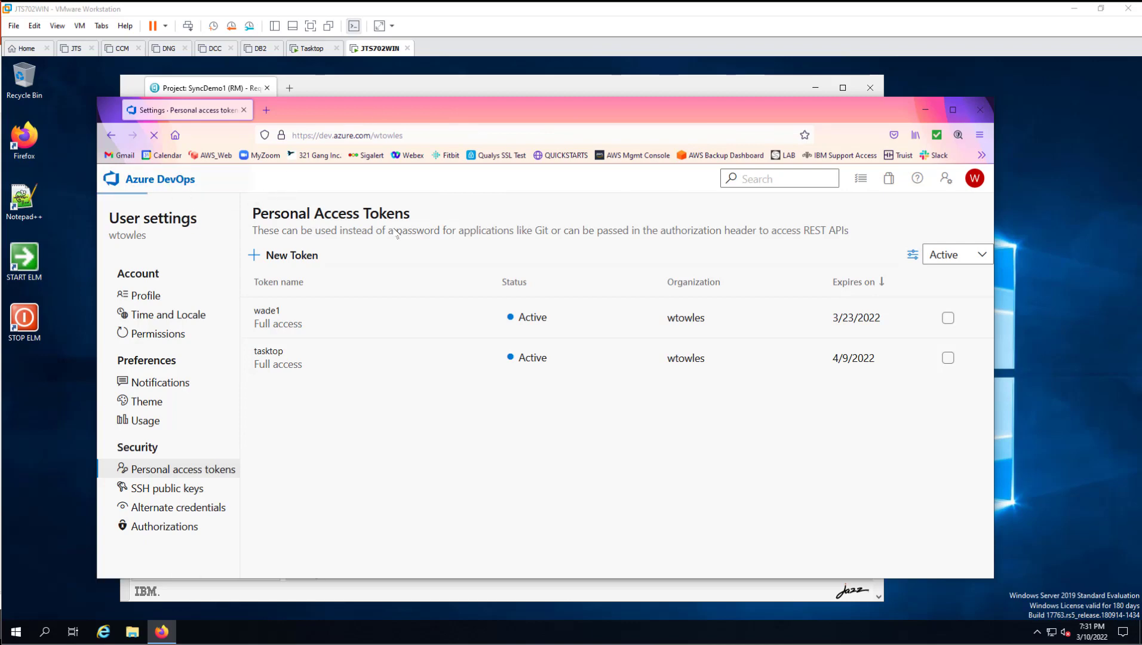
left_click(367, 317)
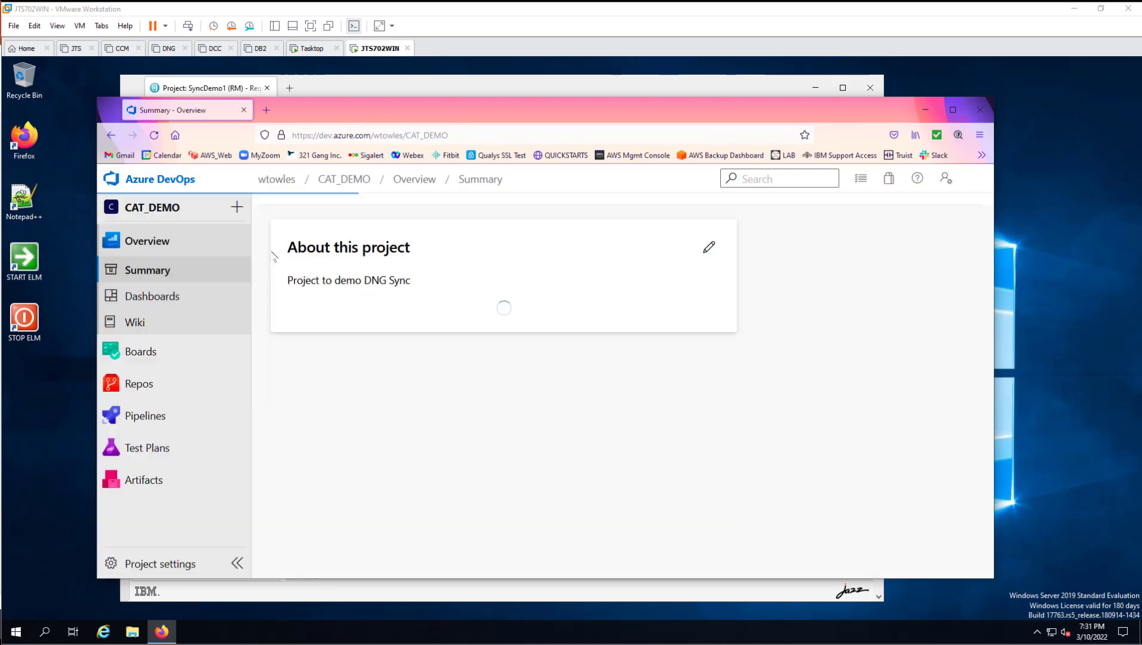
left_click(158, 352)
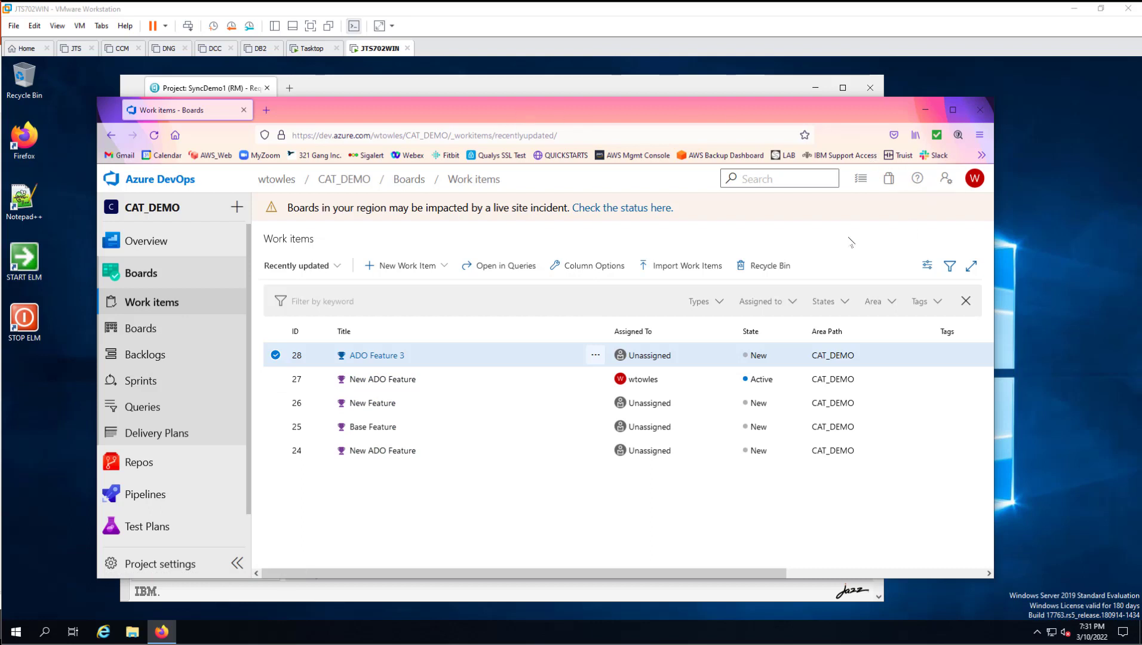
Create a new Feature work item titled "Demo Feature 6" with the description "New Feature in ADO"
left_click(408, 266)
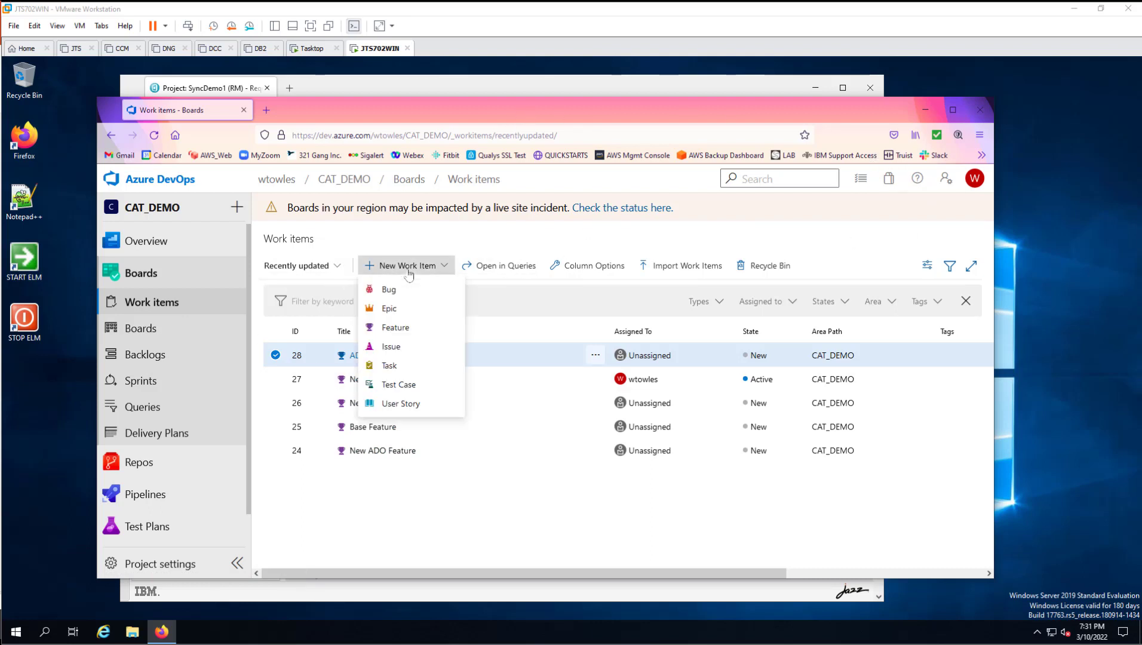
left_click(395, 327)
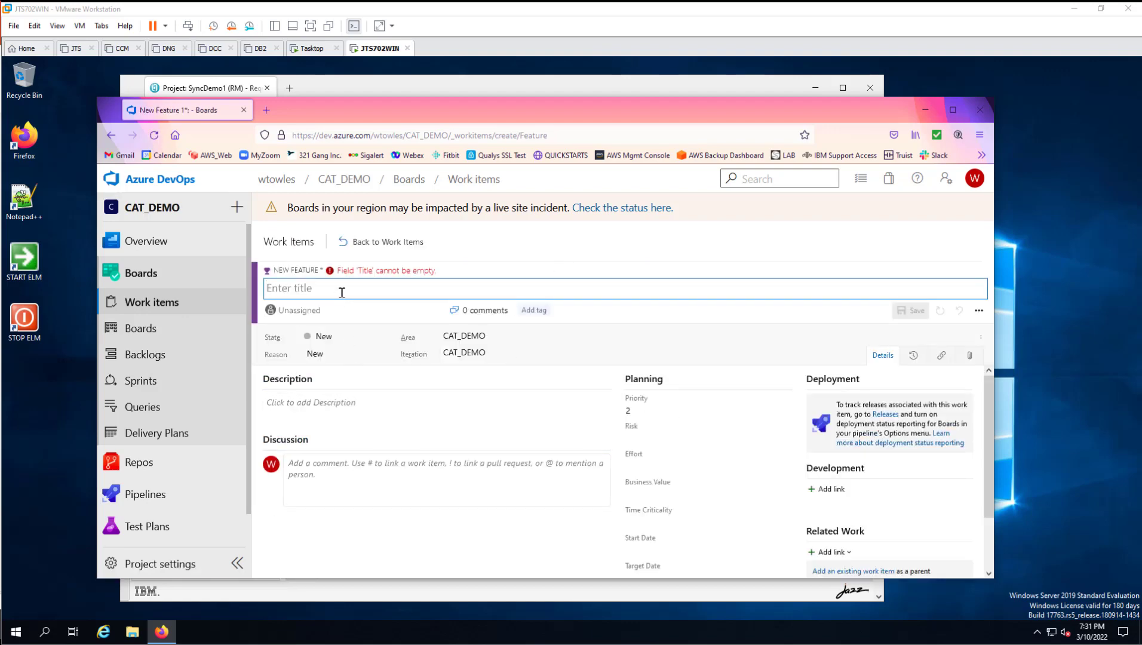
type("Demo Feature 6")
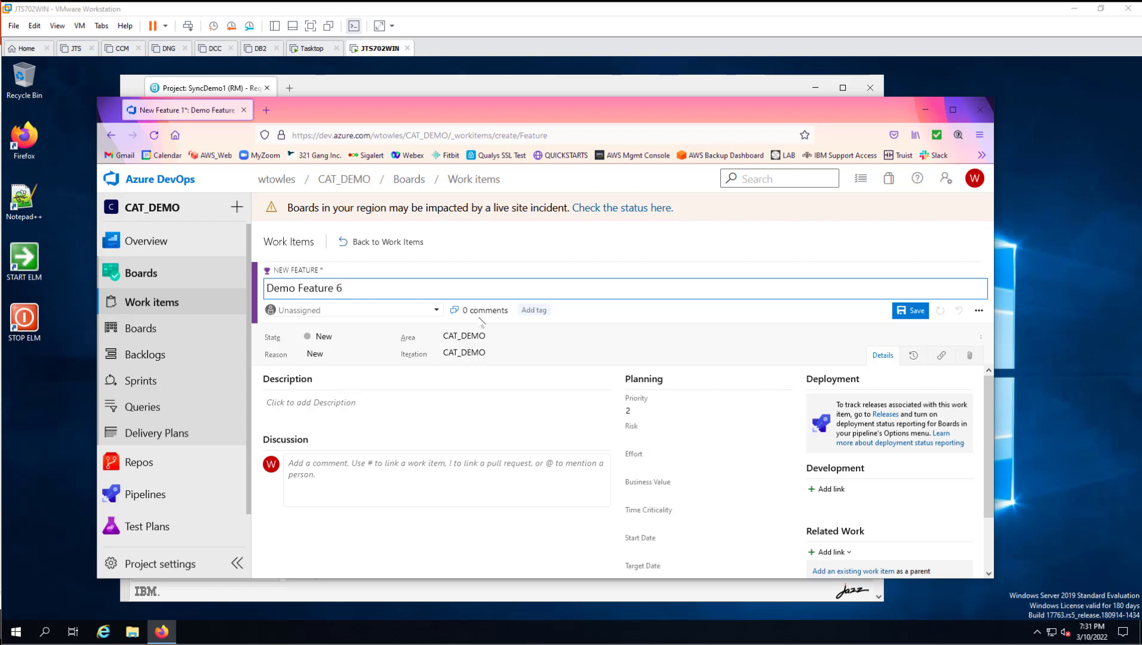
left_click(333, 405)
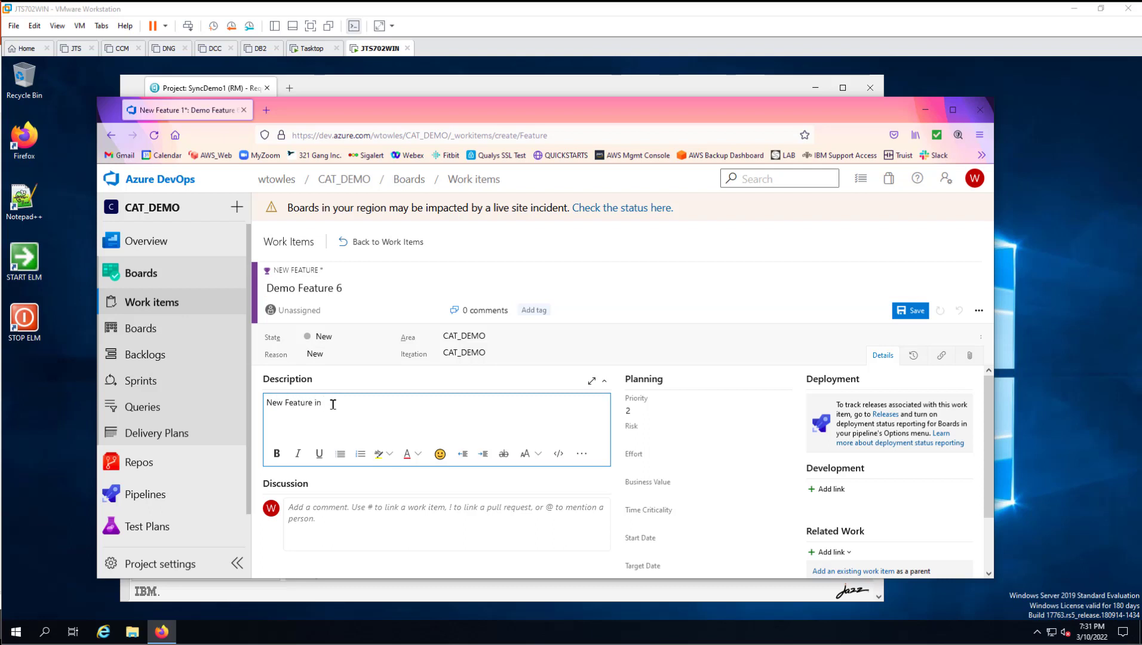
type("New Feature in ADOP")
key("BackSpace")
Write the discussion comment "New Demo Feature from the ADO App" on the new feature
left_click_drag(987, 445, 987, 506)
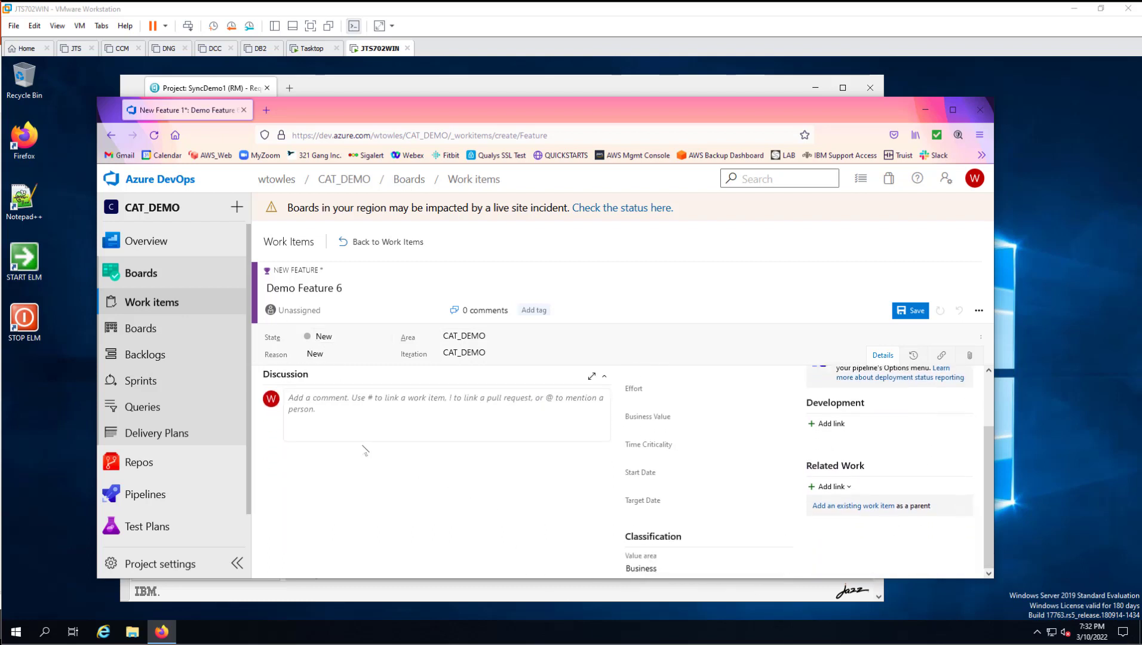
left_click(357, 405)
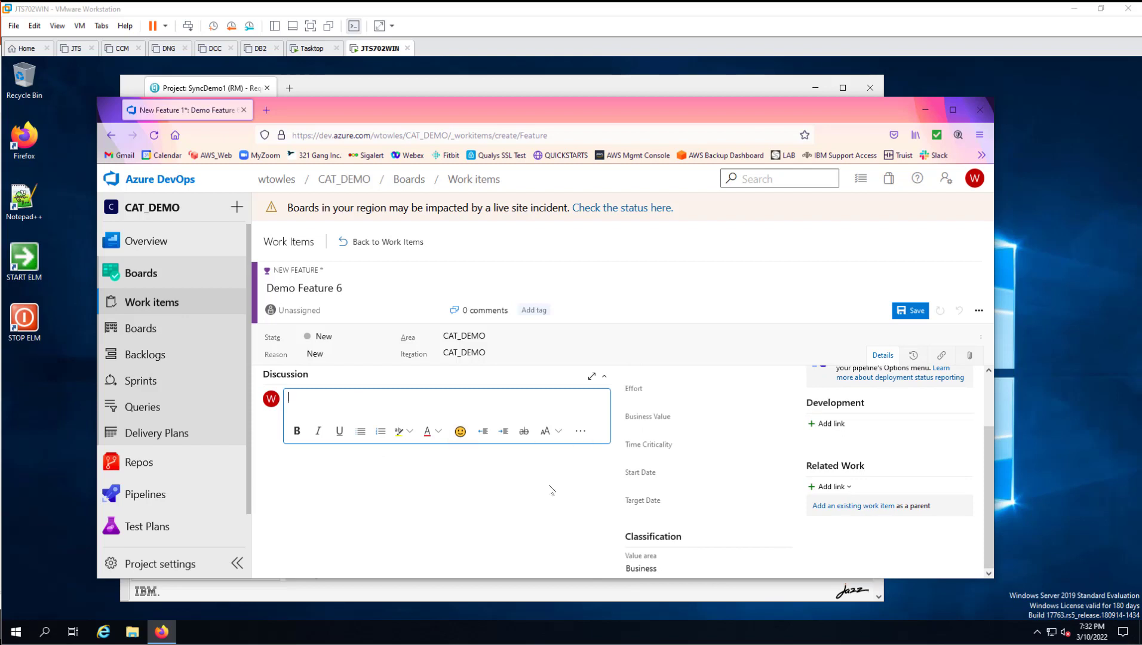
type("New Demo Feature from the ADOApp")
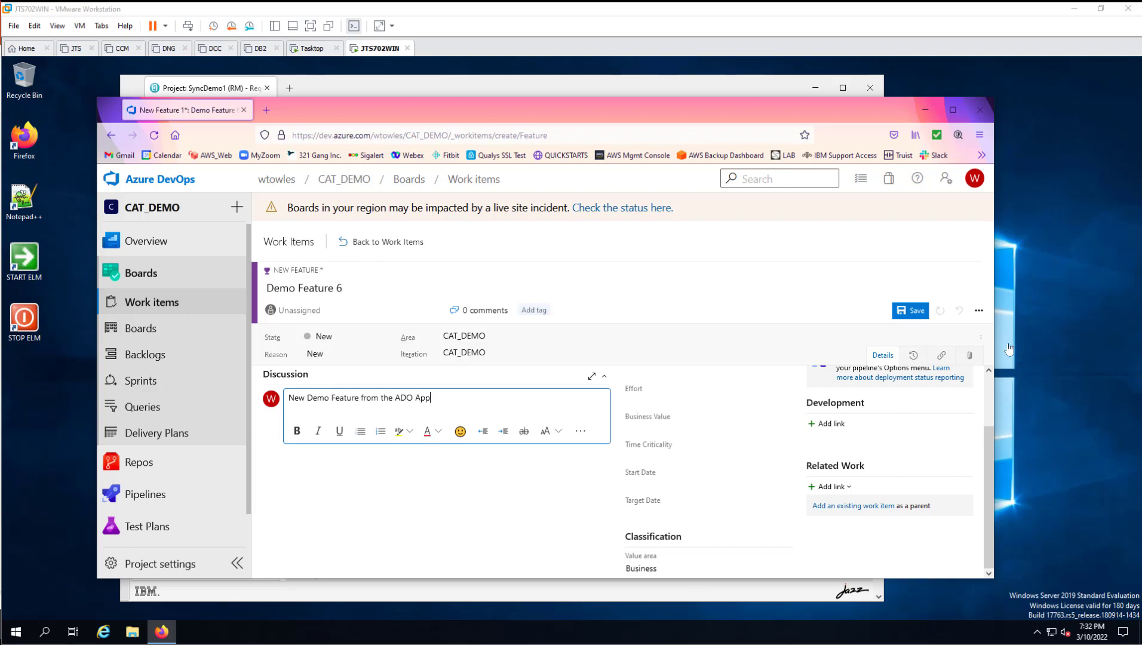
Save the Demo Feature 6 work item and return to the work items list
left_click(910, 310)
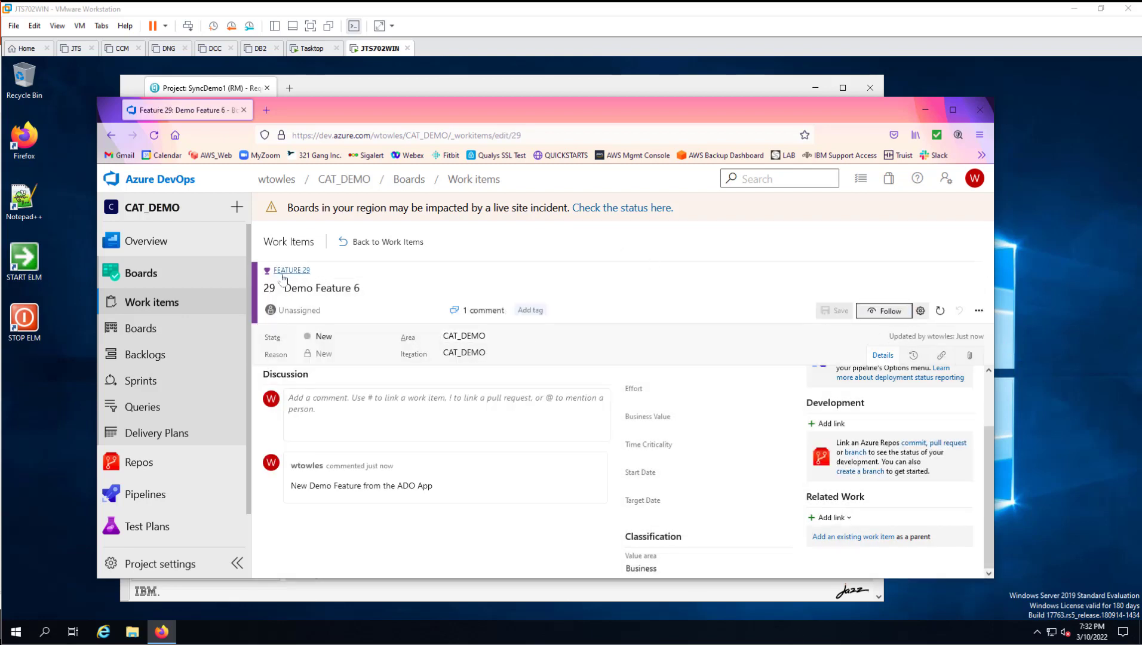
left_click(183, 315)
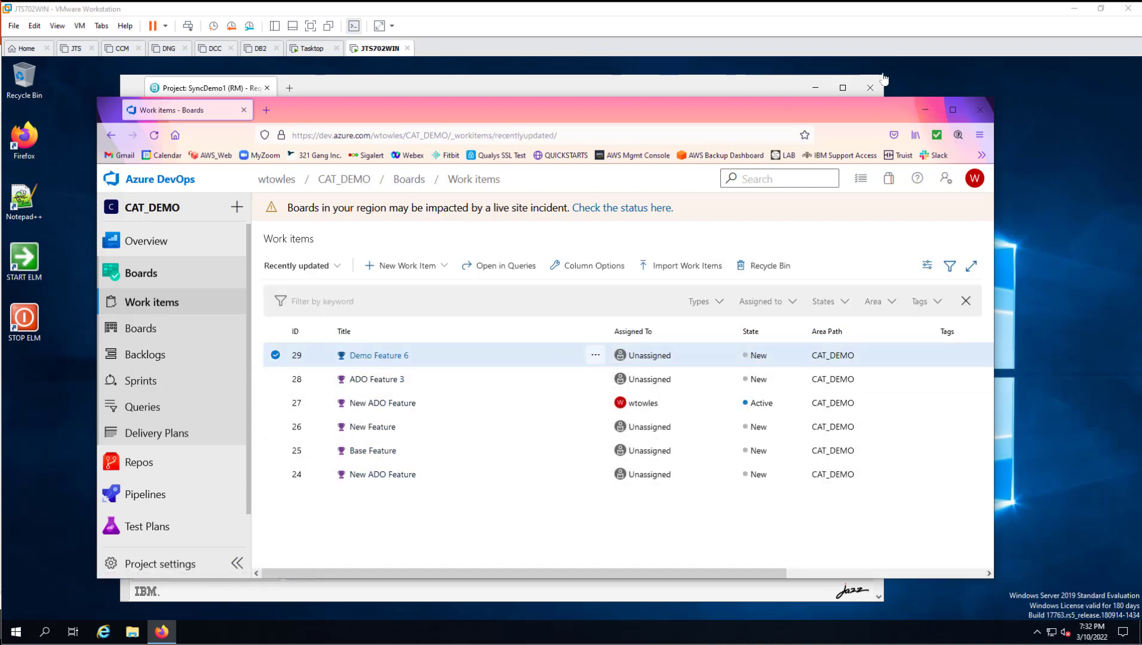
Switch to DOORS Next, refresh the SyncDemo1 artifacts list, and open the Demo Feature 6 artifact
left_click(881, 81)
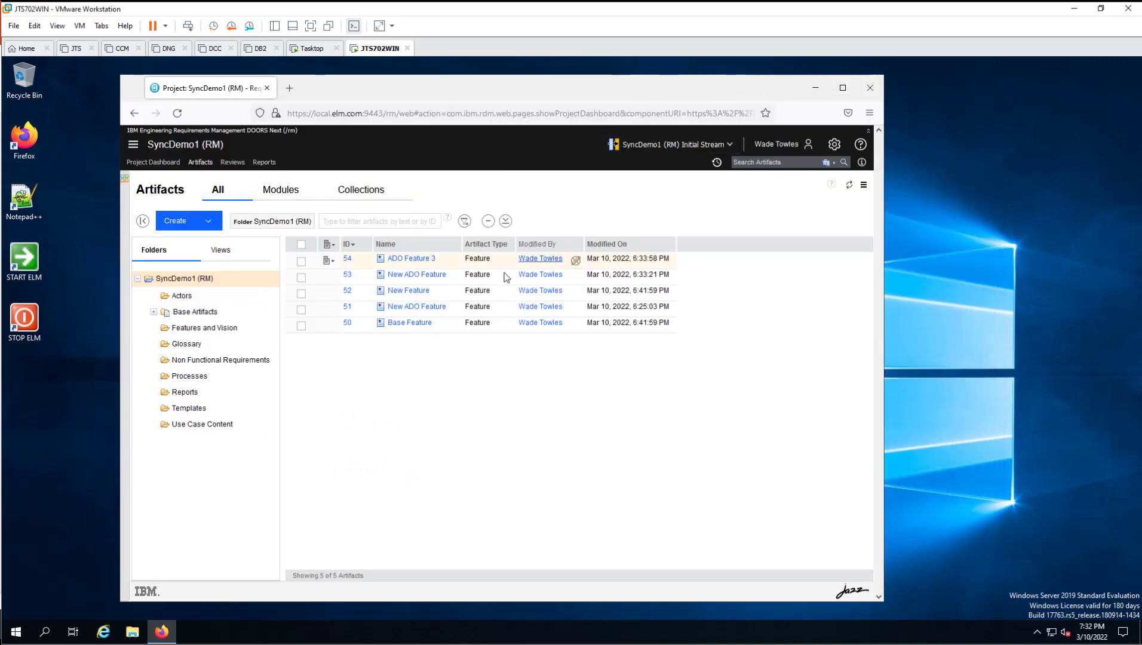
left_click(849, 185)
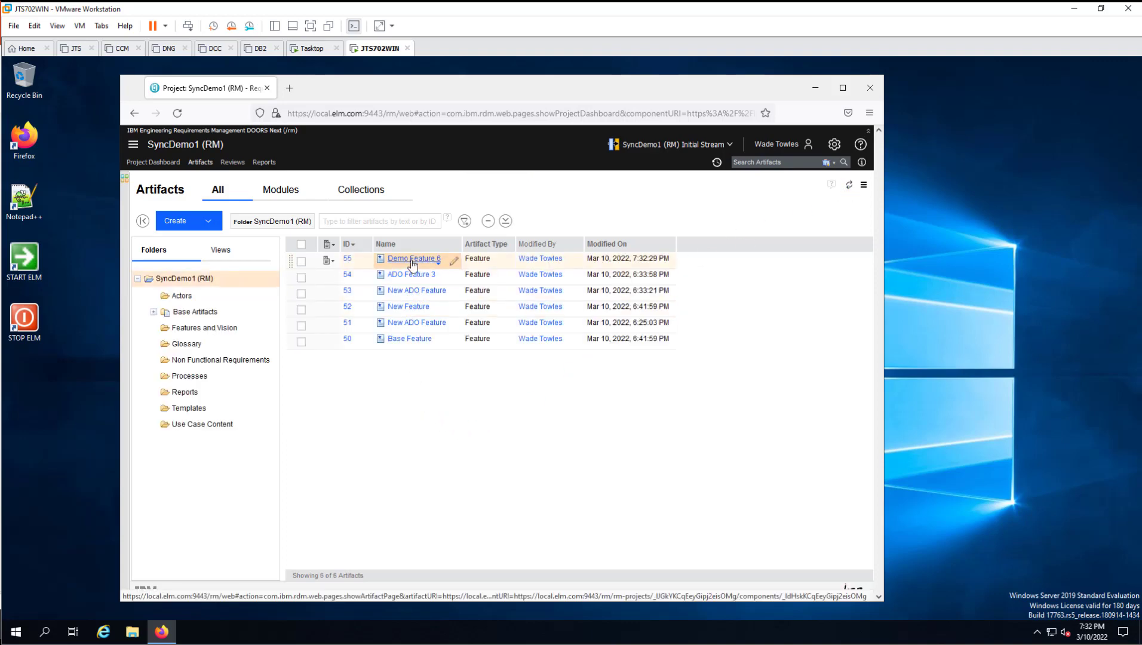
left_click(412, 260)
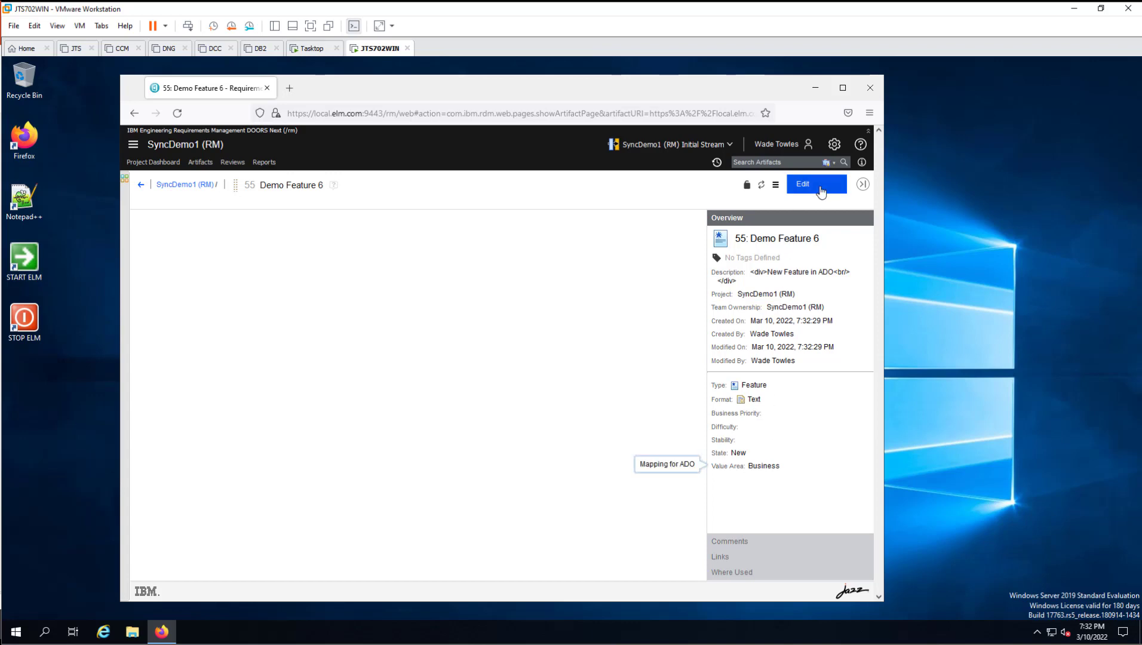
Replace the description of the Demo Feature 6 artifact with "Modified in DNG", save it, and finish editing
left_click(820, 190)
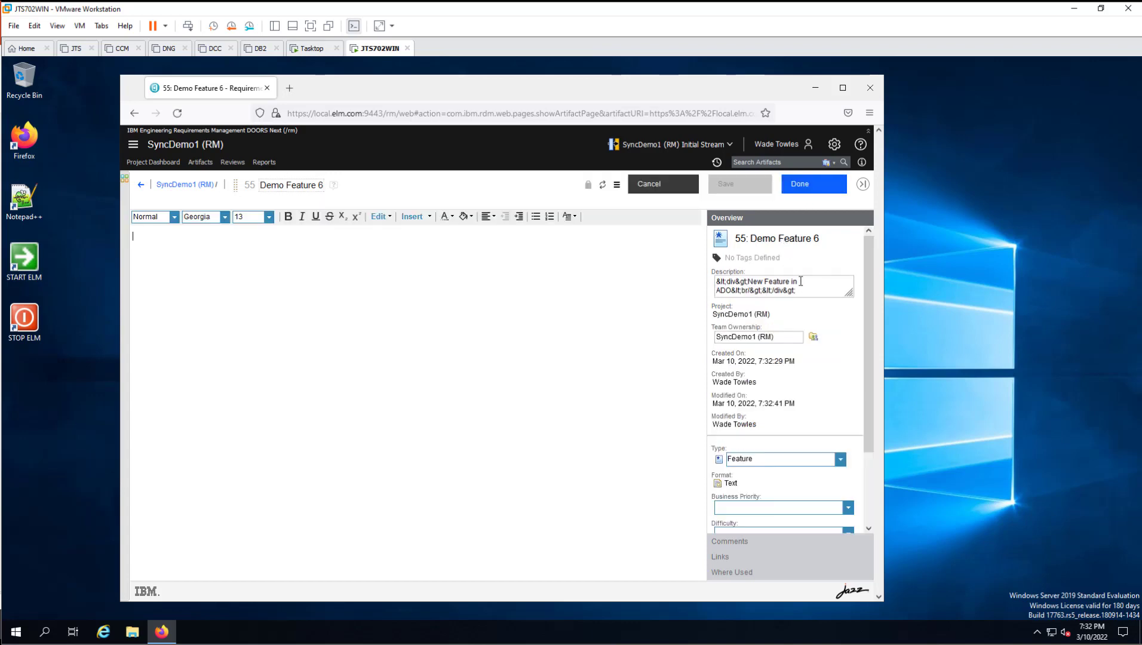
left_click_drag(799, 292, 668, 275)
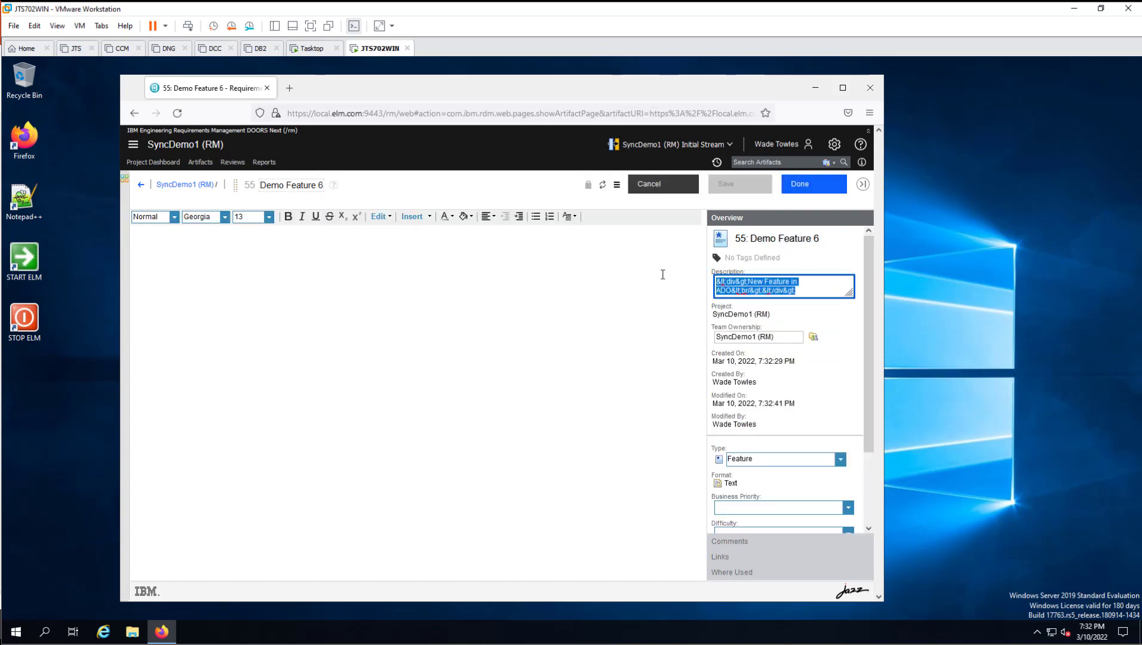
type("Modified in DNG")
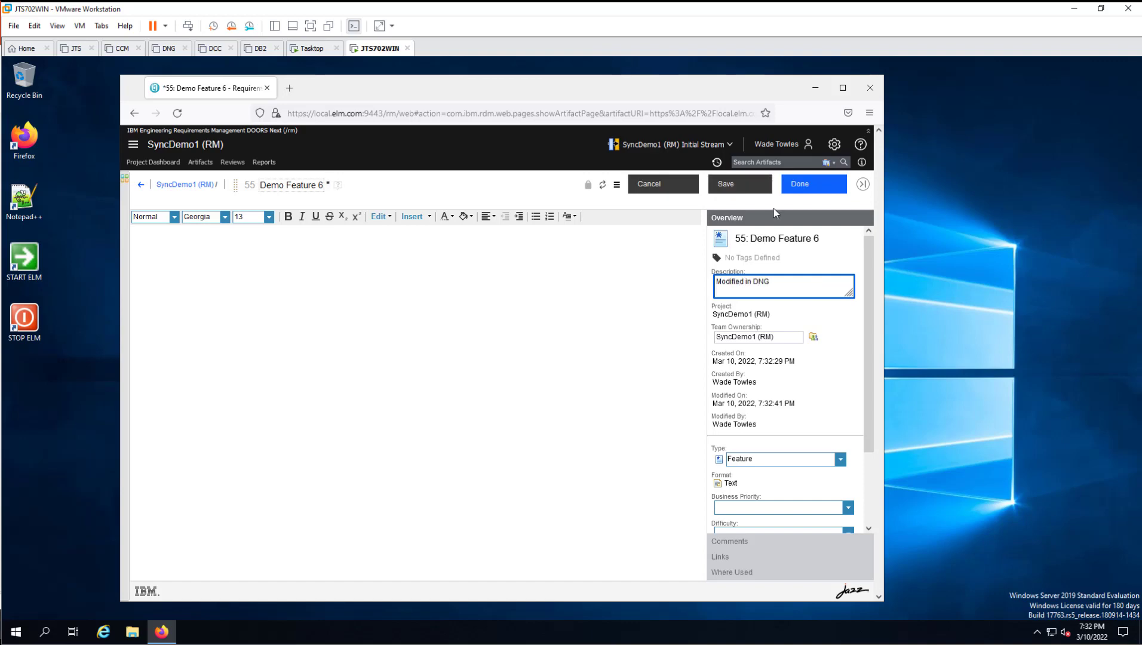
left_click(731, 181)
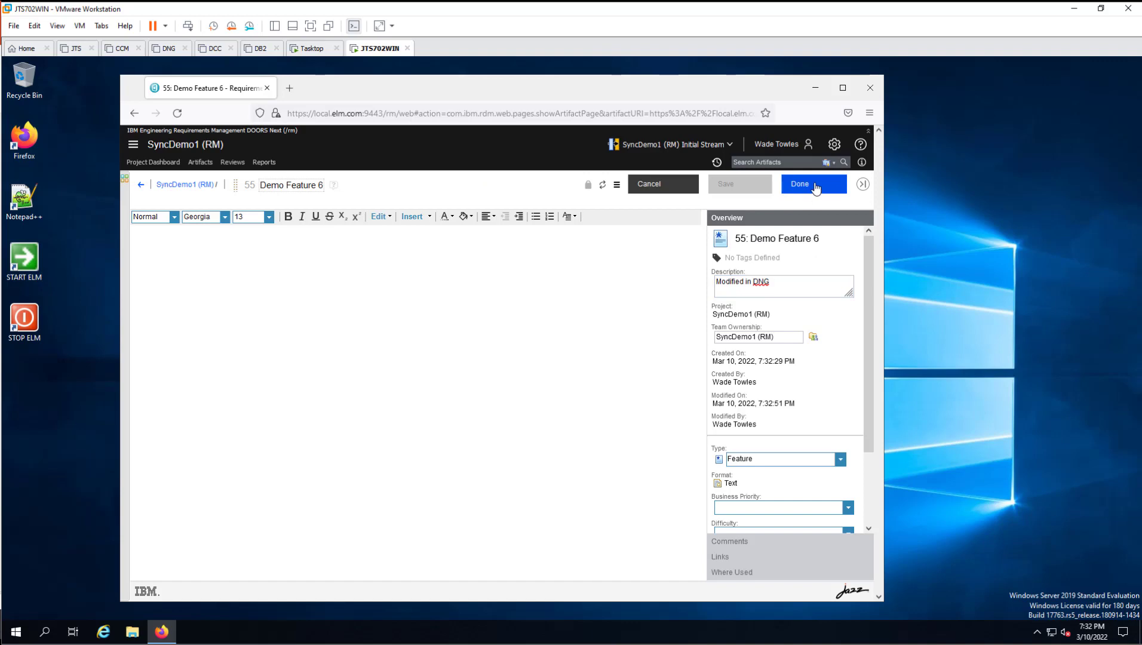
left_click(814, 186)
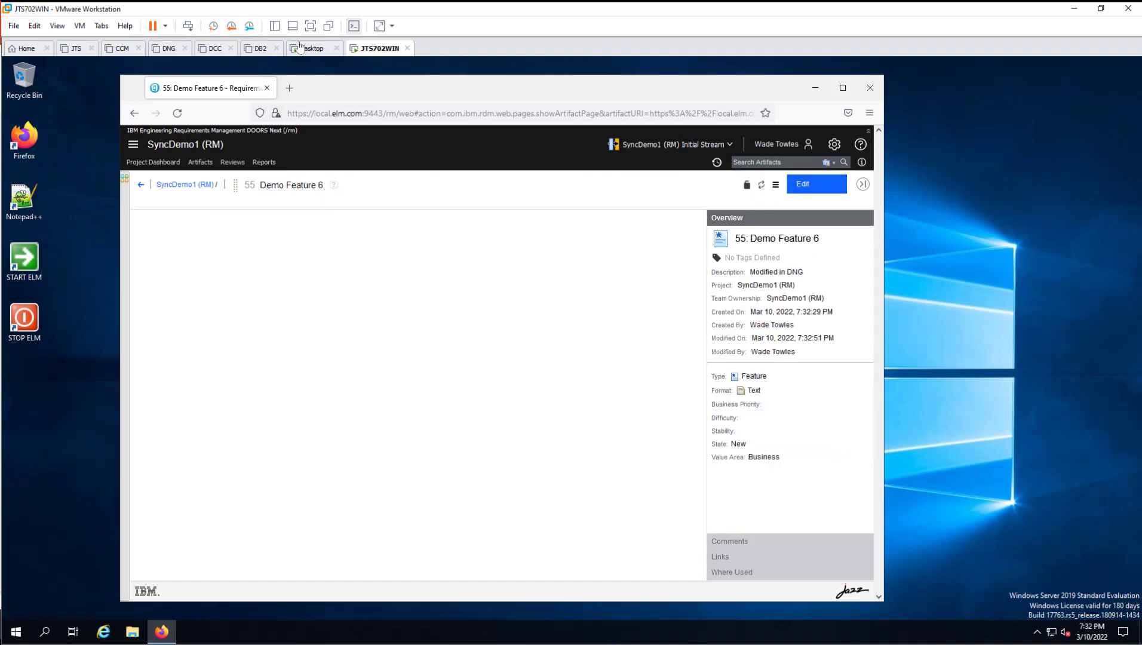
Switch back to Azure DevOps and open the Demo Feature 6 work item to check its description
left_click(300, 50)
left_click(365, 49)
key("alt+Tab")
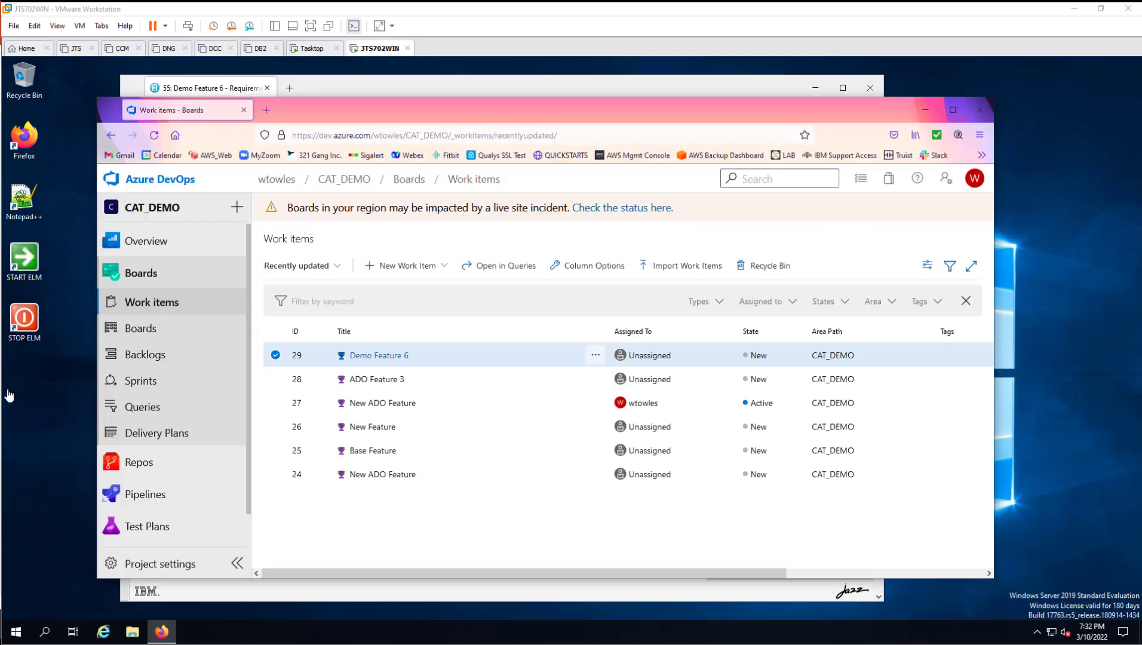
left_click(375, 356)
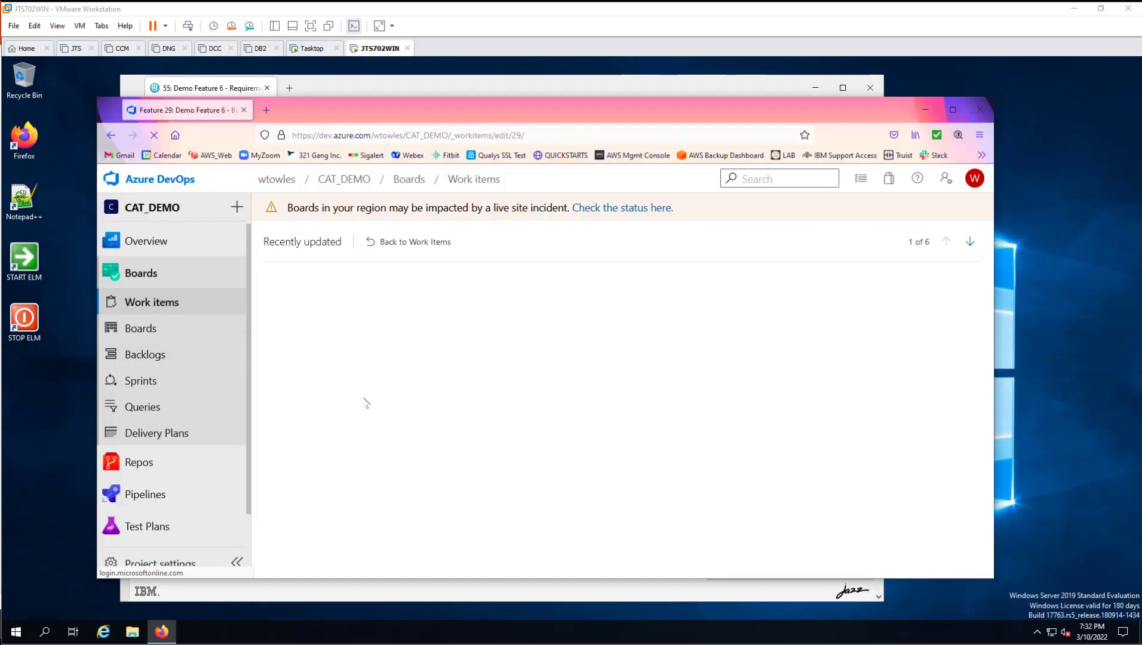
left_click_drag(347, 407, 264, 404)
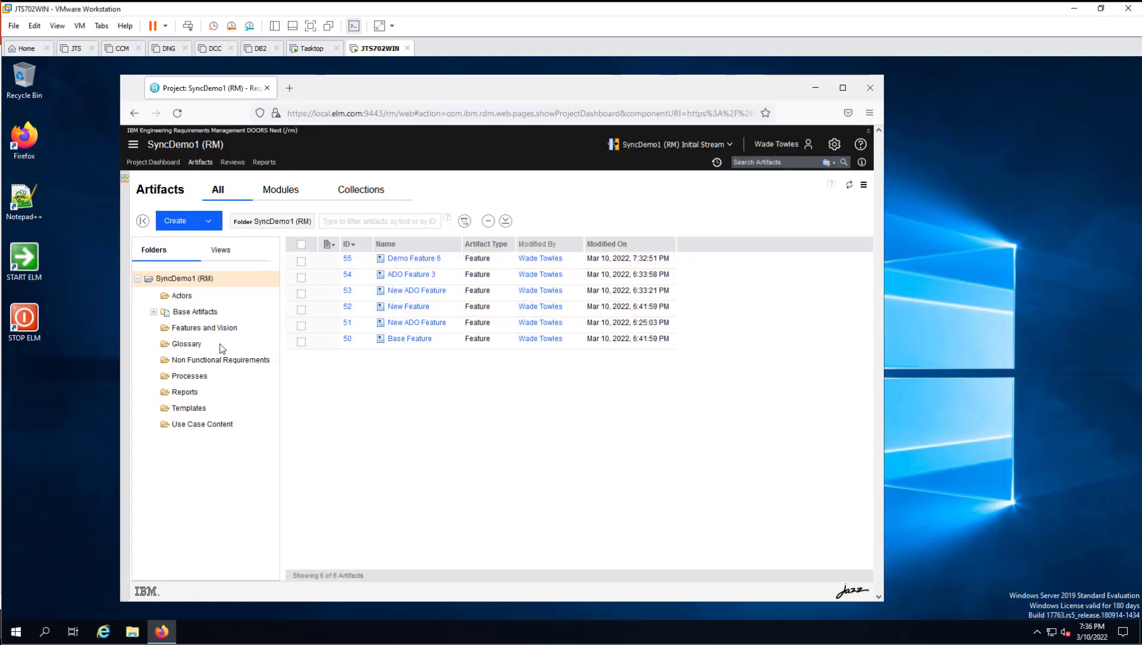
Create a Feature artifact in the DOORS Next SyncDemo1 project with "Demo Feature 7" as its initial content
left_click(176, 225)
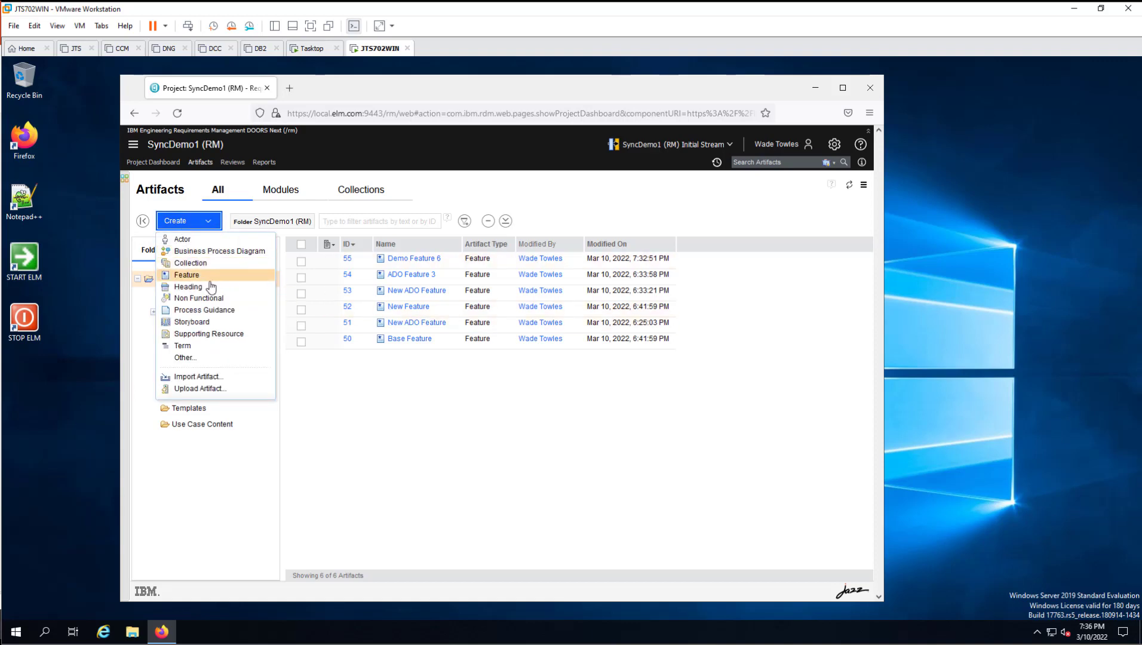
left_click(239, 275)
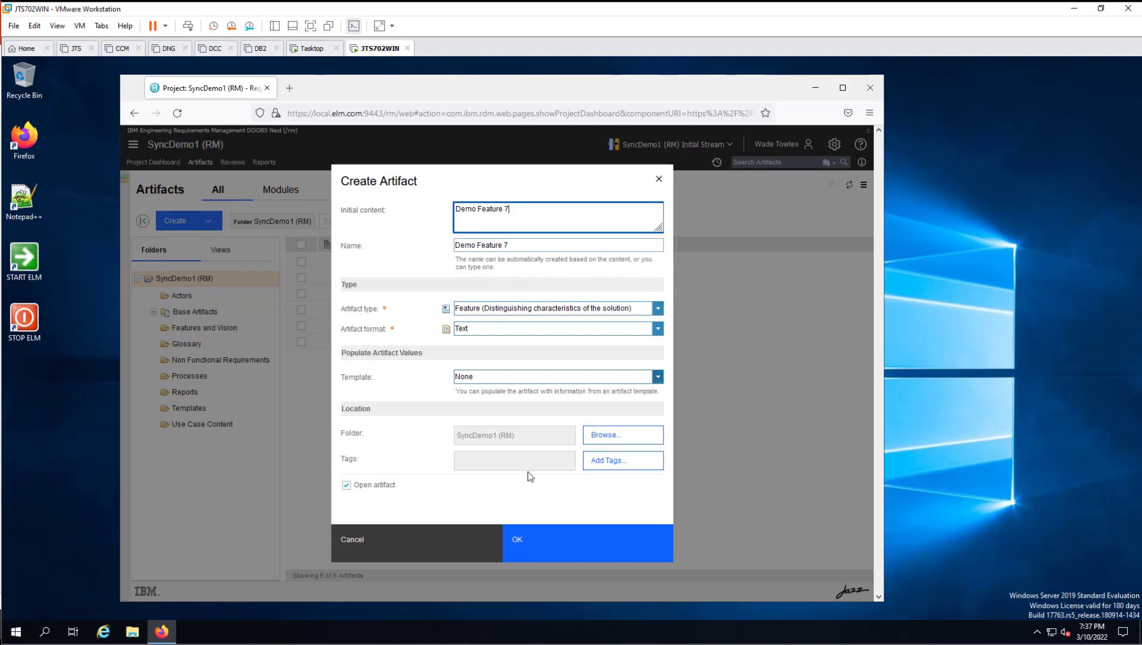
left_click(557, 557)
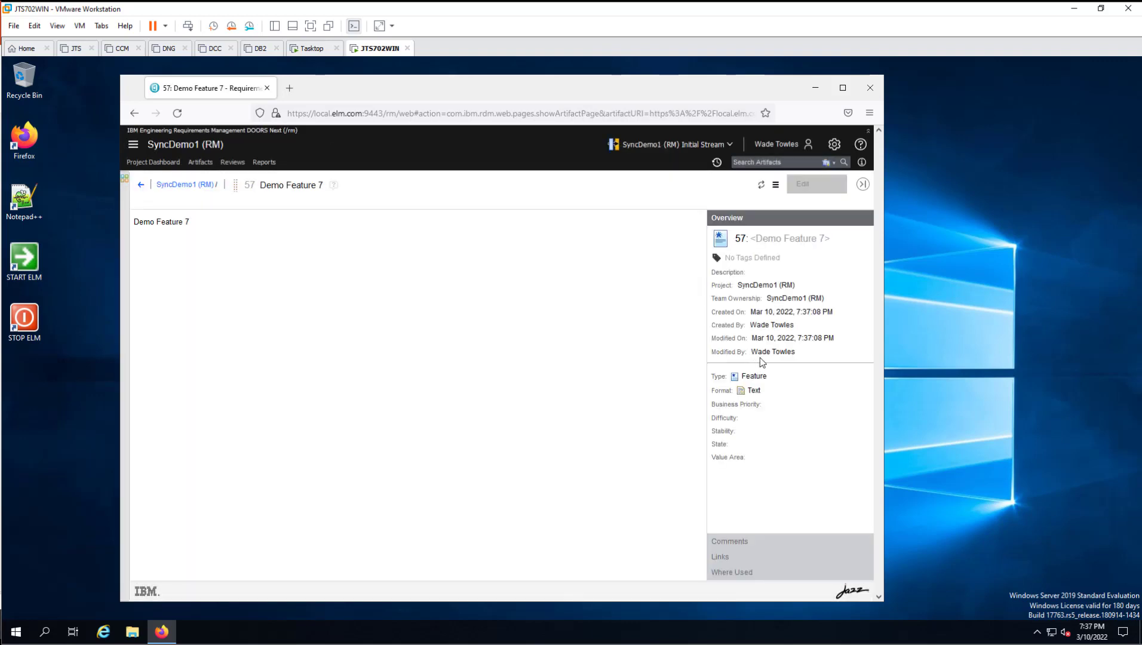
Give Demo Feature 7 the description "New Feature from DNG", the state New, and the value area Architectural
left_click(748, 282)
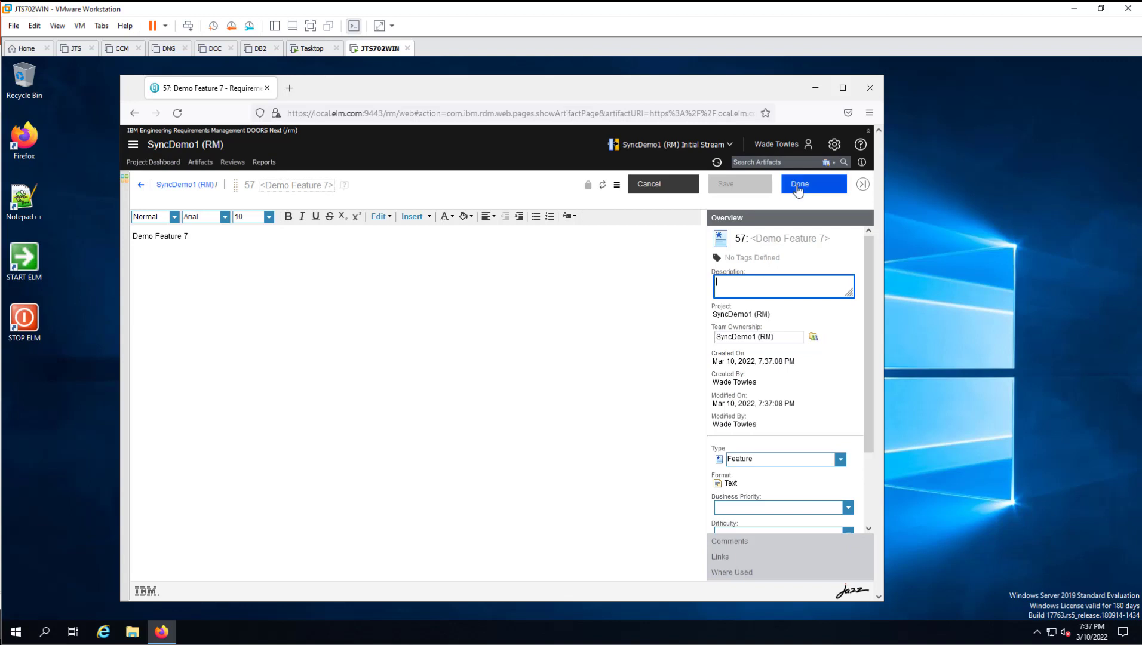
type("New Feature from DNG")
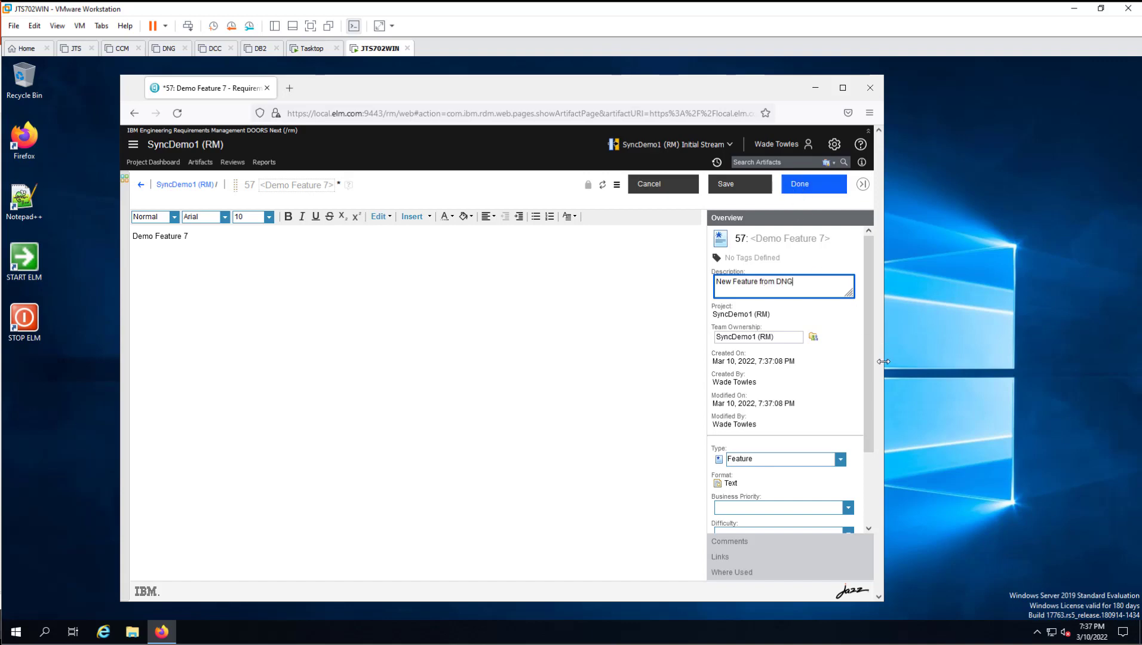
scroll(868, 381, "down", 3)
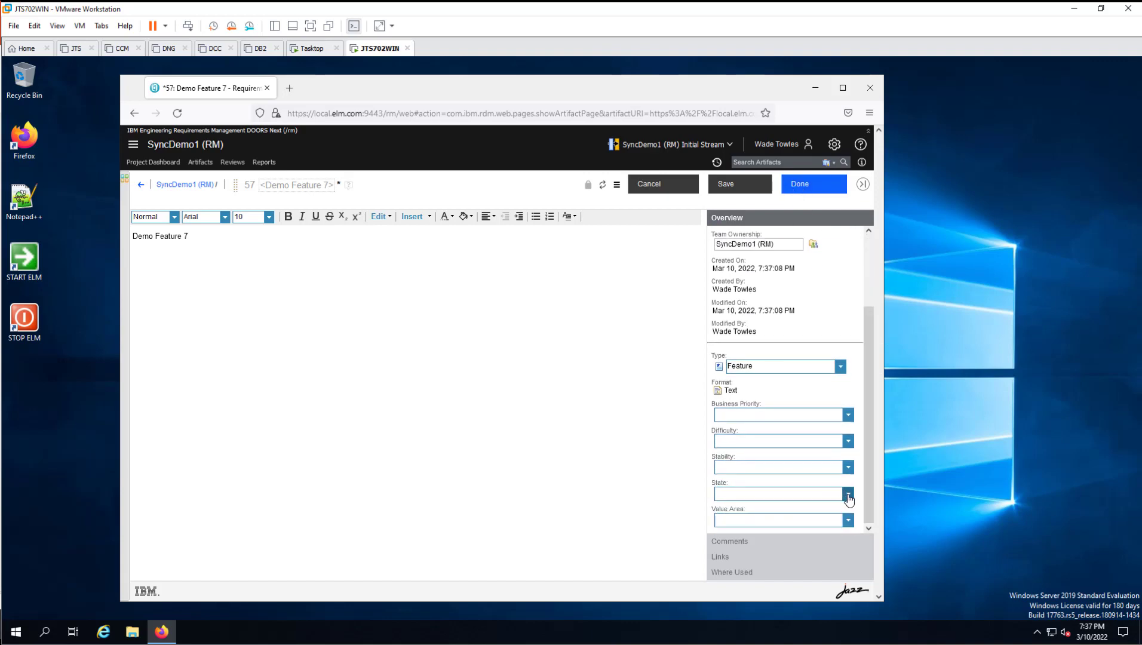
left_click(847, 494)
left_click(724, 544)
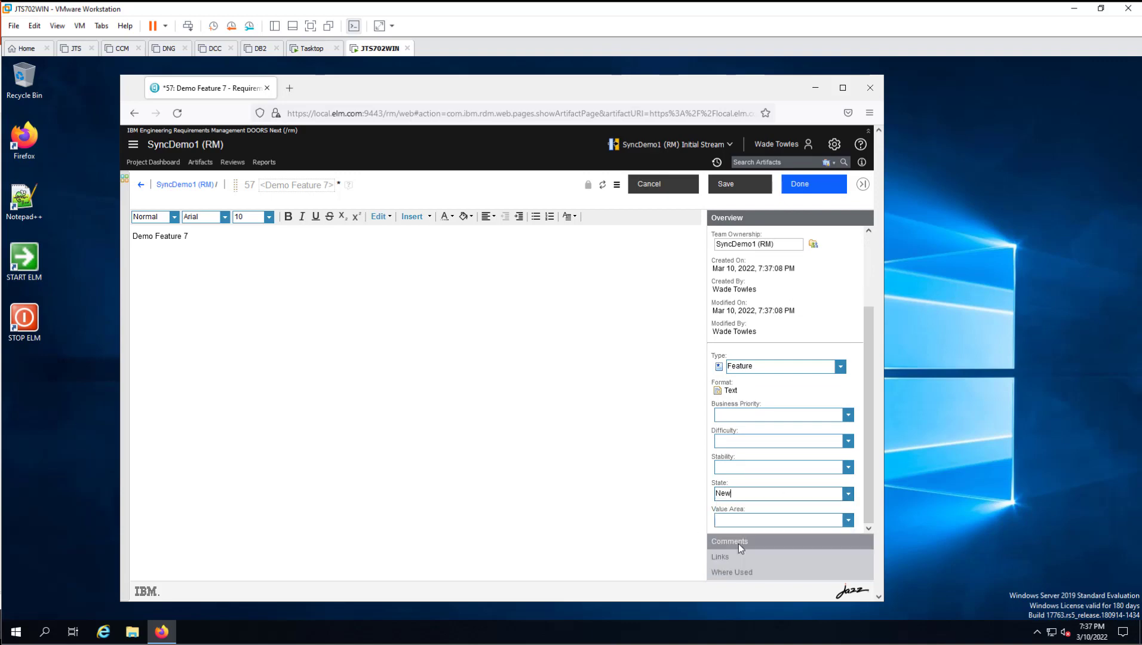
left_click(849, 522)
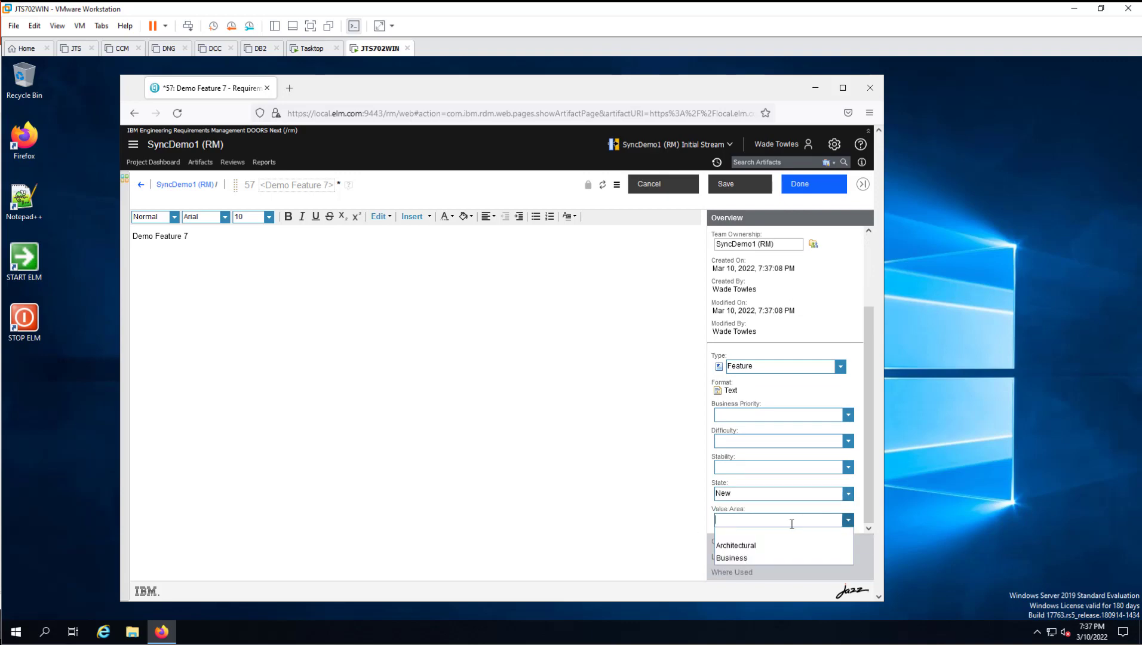
left_click(757, 542)
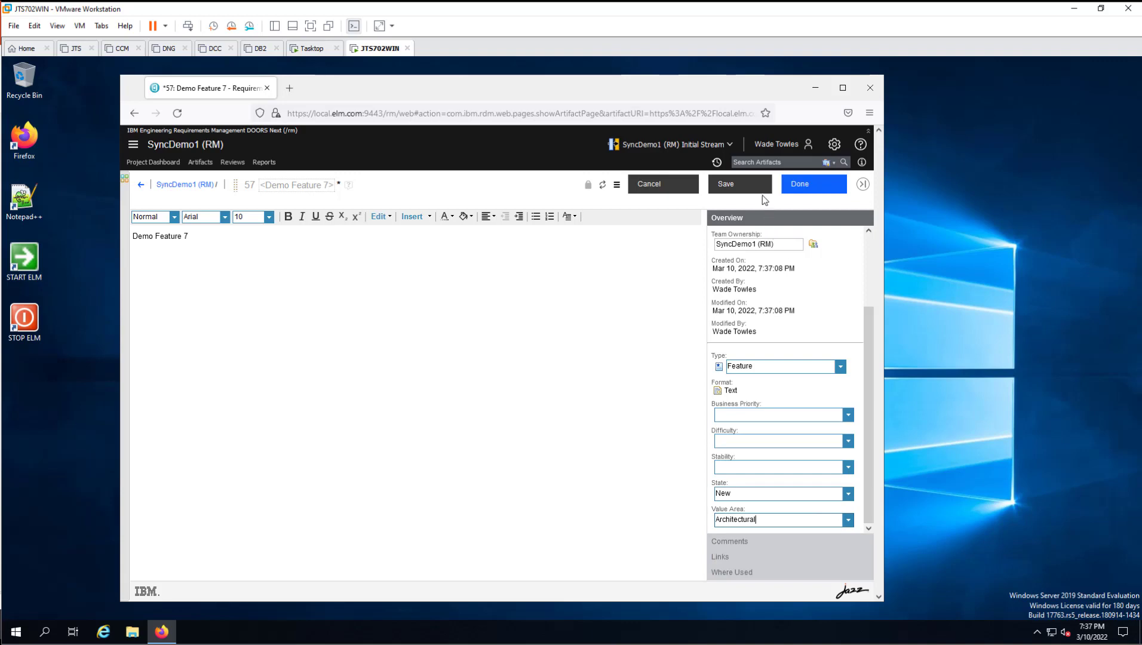
Save Demo Feature 7, overriding the concurrent changes, and return to the SyncDemo1 artifacts list
left_click(828, 186)
left_click(414, 353)
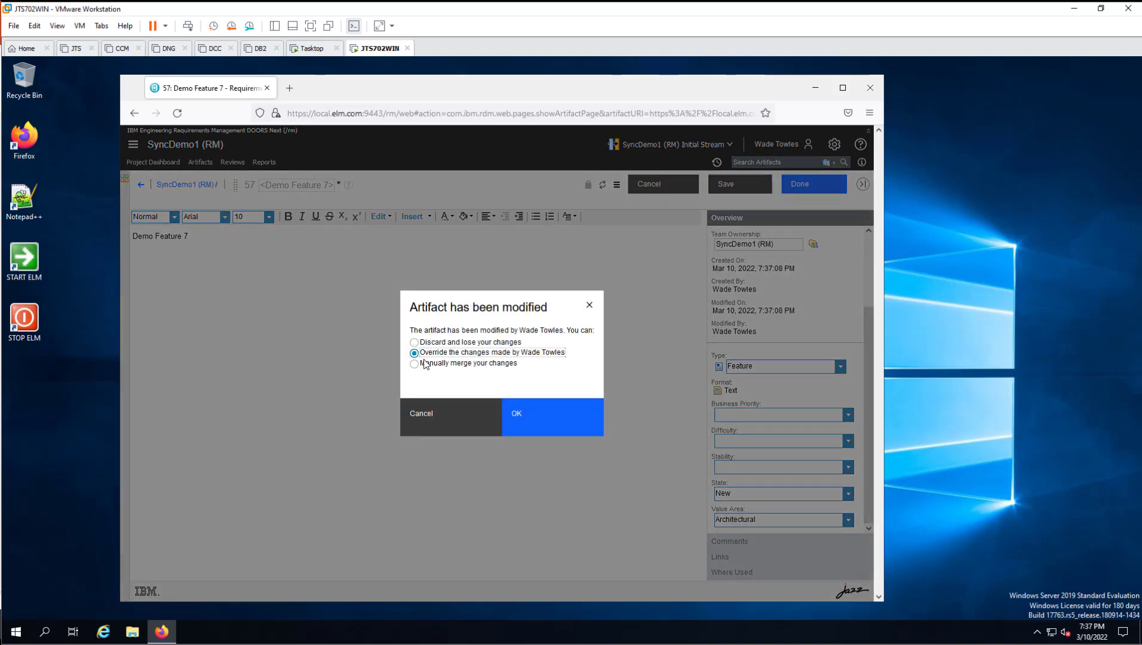
left_click(511, 428)
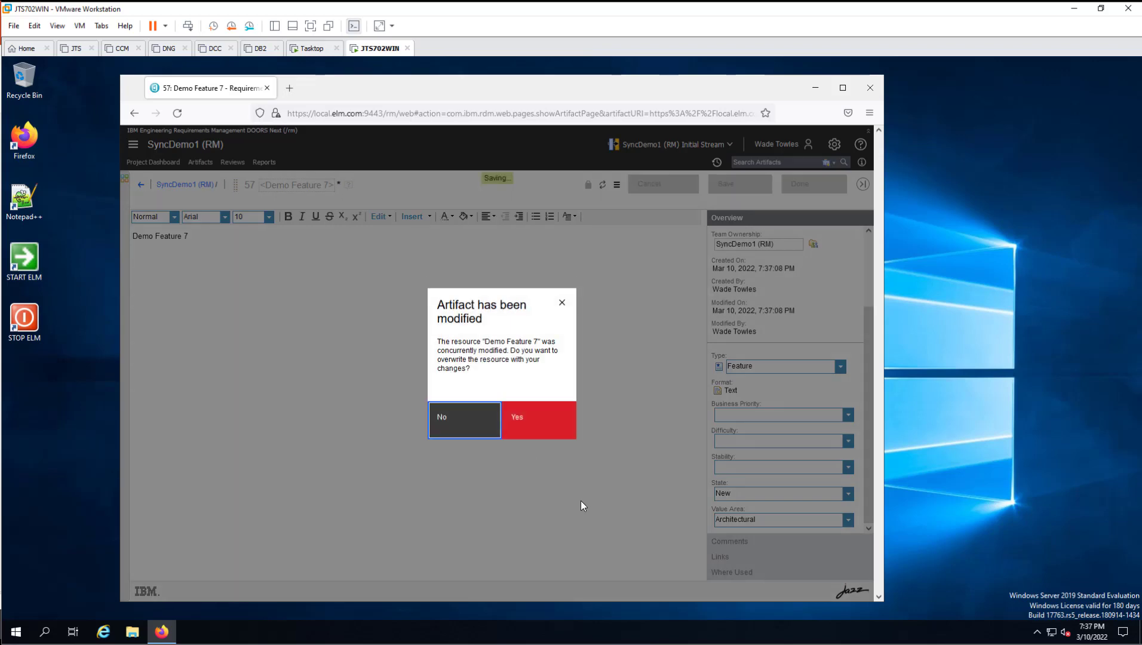
left_click(552, 441)
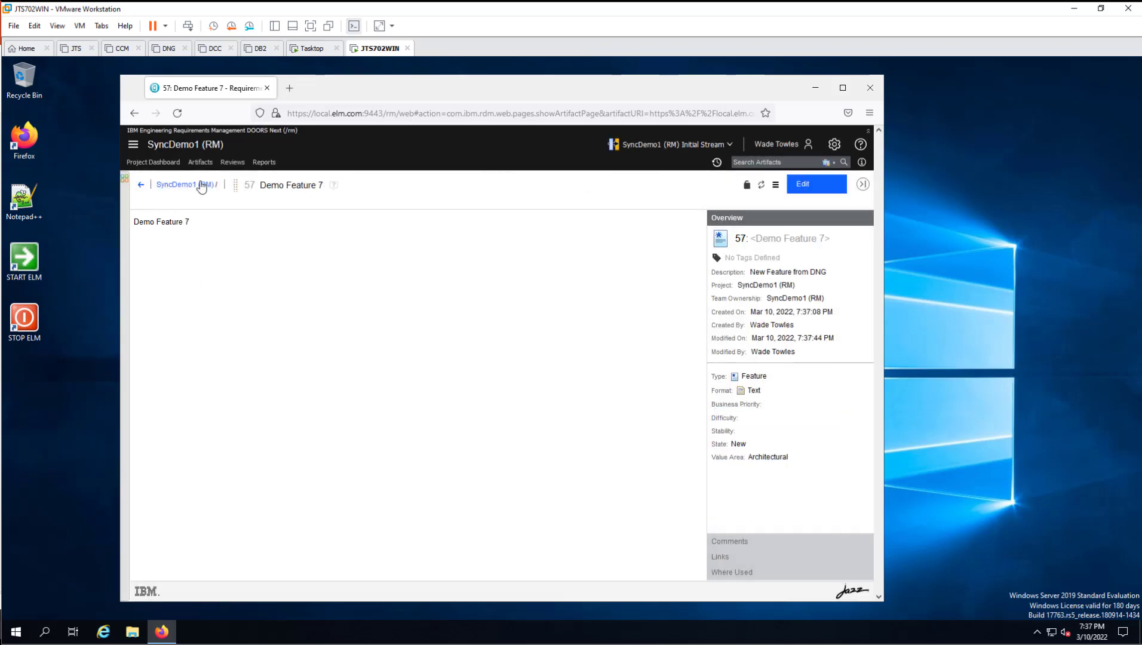
left_click(193, 185)
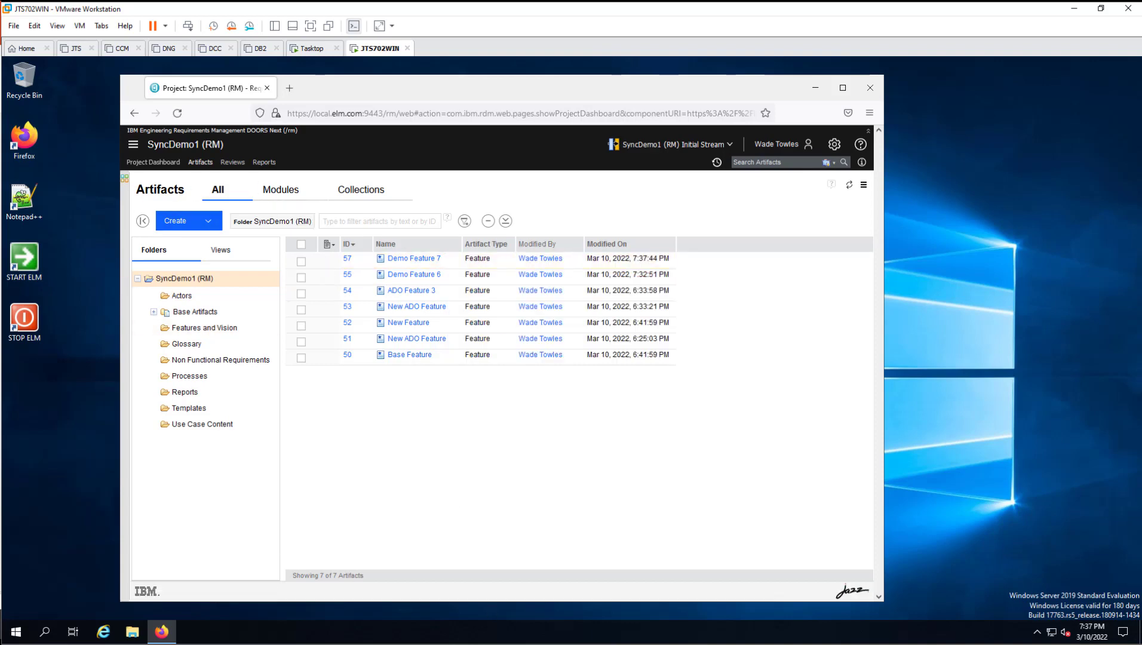
Switch to Azure DevOps, refresh the work items, and review the description and value area of Demo Feature 7
key("alt+Tab")
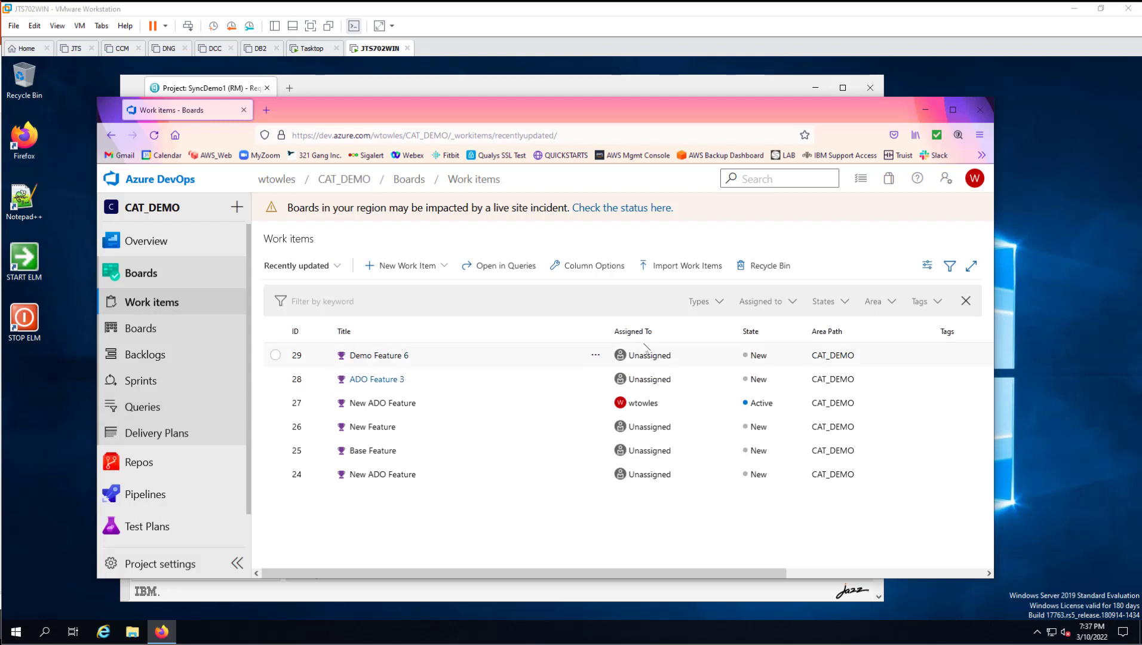
left_click(154, 135)
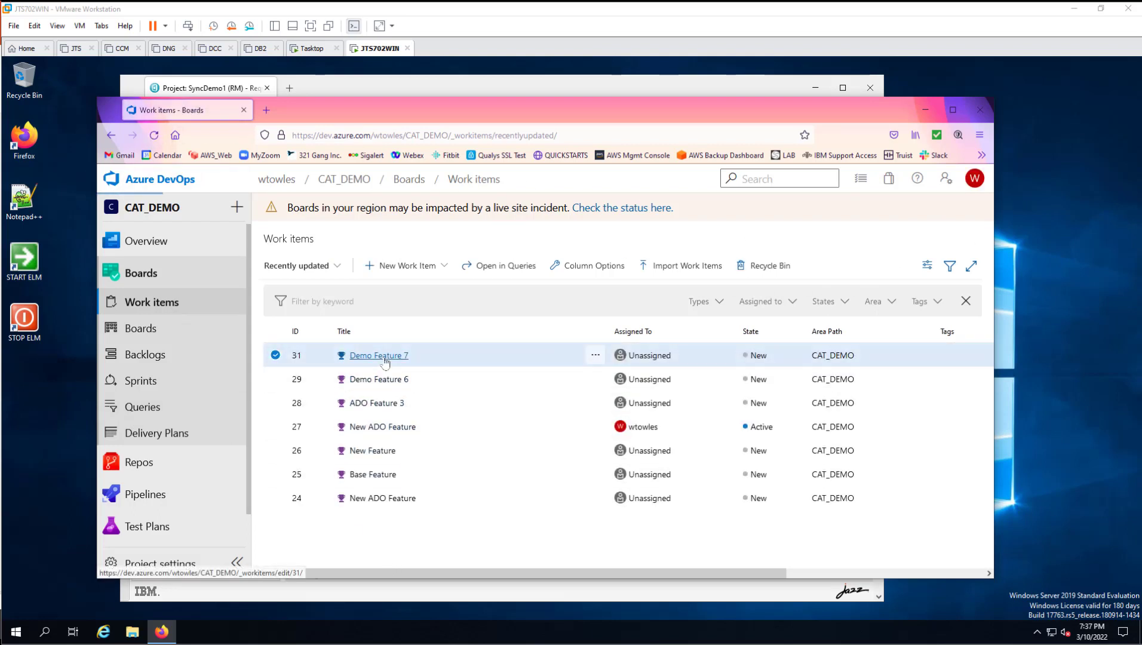
left_click(385, 357)
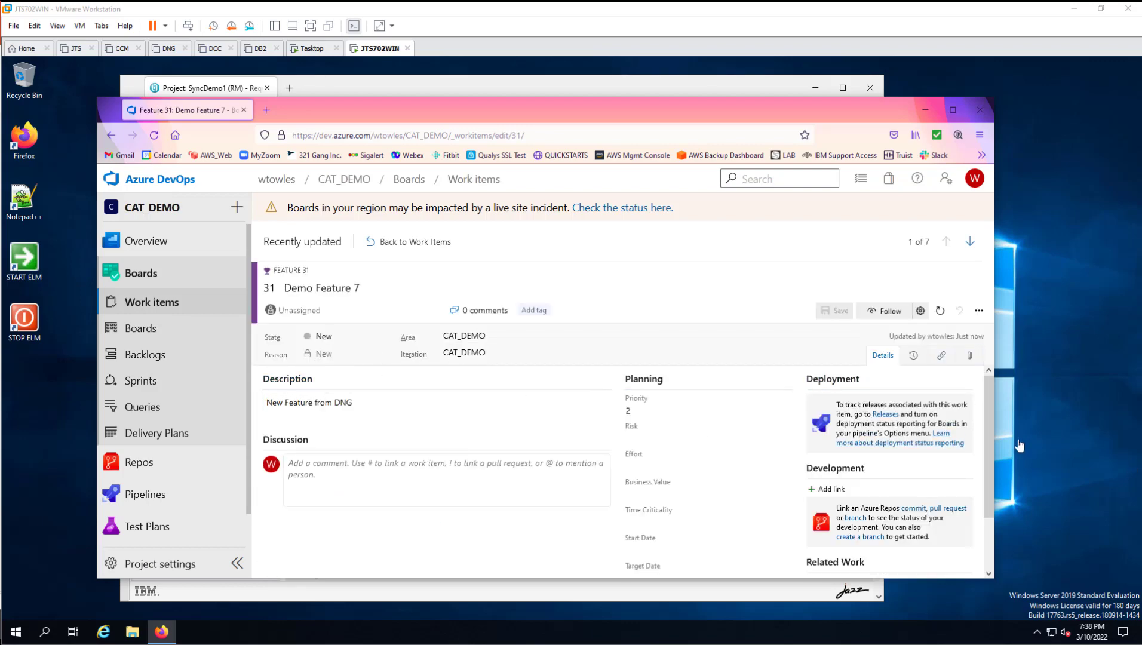
left_click_drag(987, 441, 985, 523)
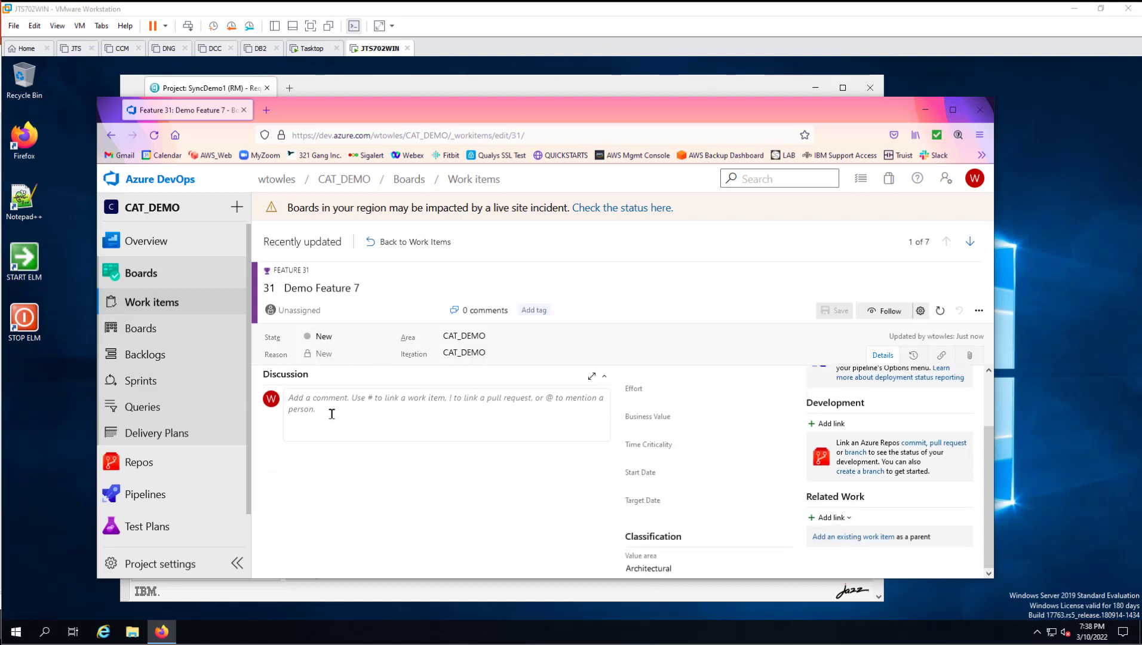
Extend the Demo Feature 7 description to "New Feature from DNG modified in ADO" and save the work item
scroll(334, 412, "up", 2)
left_click(387, 408)
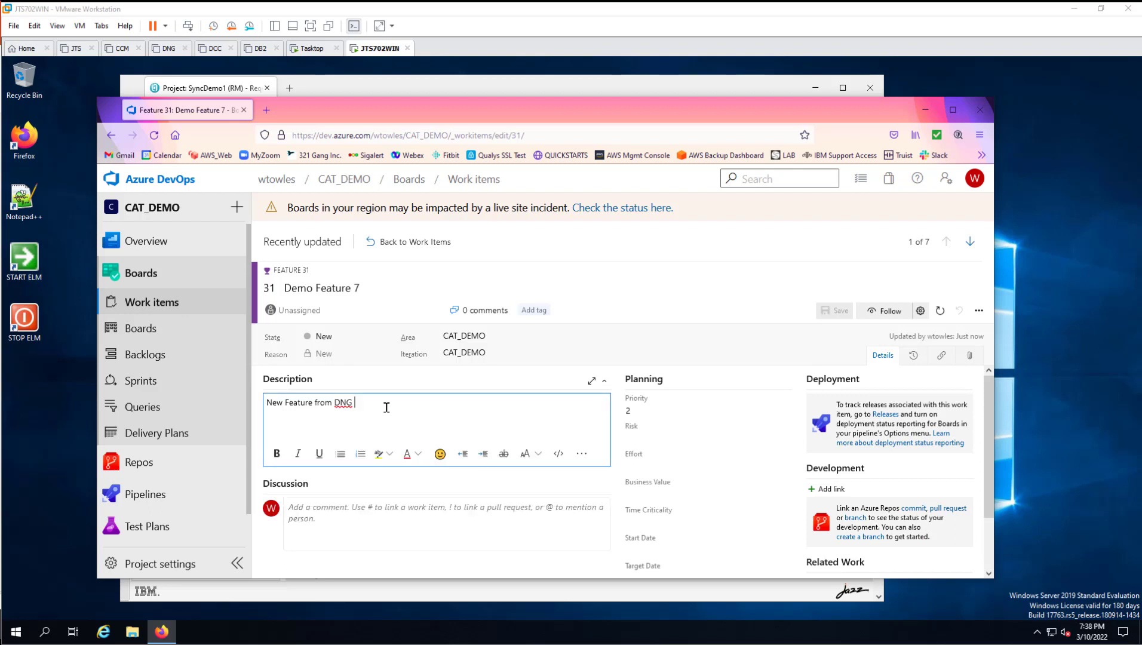
type("modified")
key("BackSpace")
key("BackSpace")
key("BackSpace")
key("BackSpace")
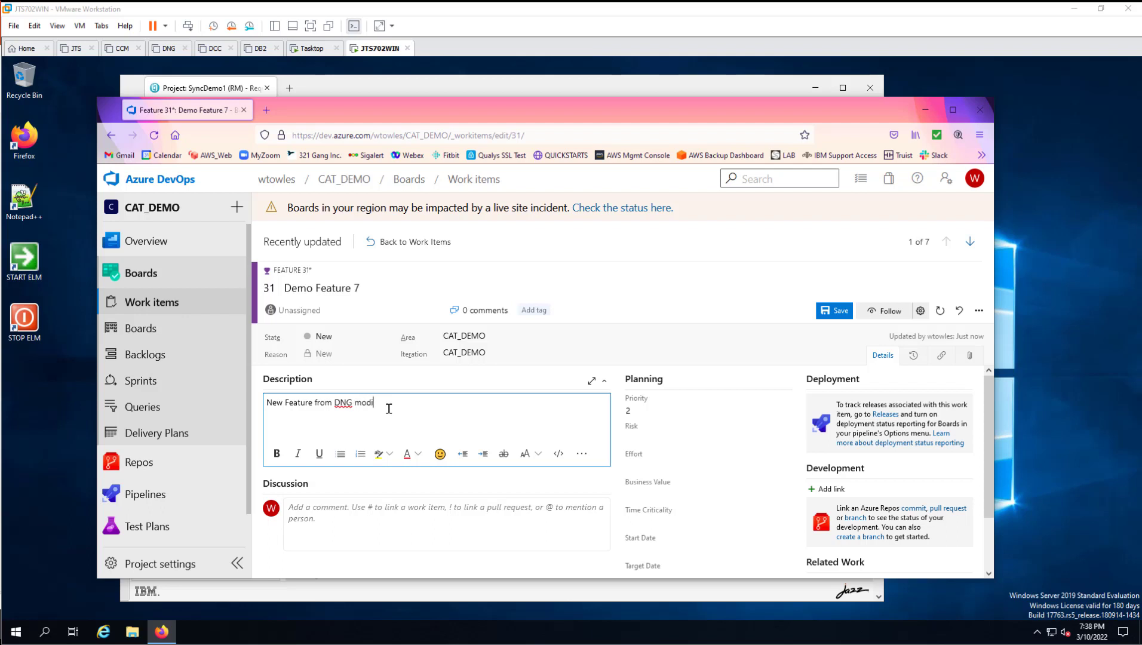
type("ied in ADO")
left_click(834, 311)
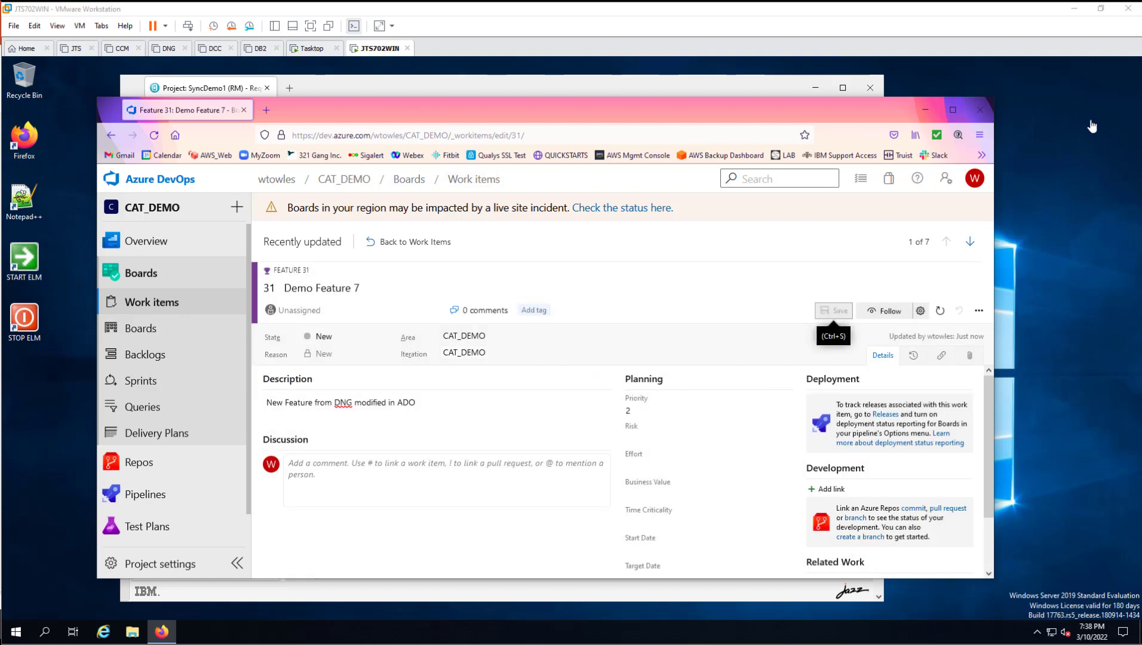
Switch to DOORS Next, check the description of the Demo Feature 7 artifact, and return to the SyncDemo1 artifacts list
left_click(925, 109)
left_click(435, 261)
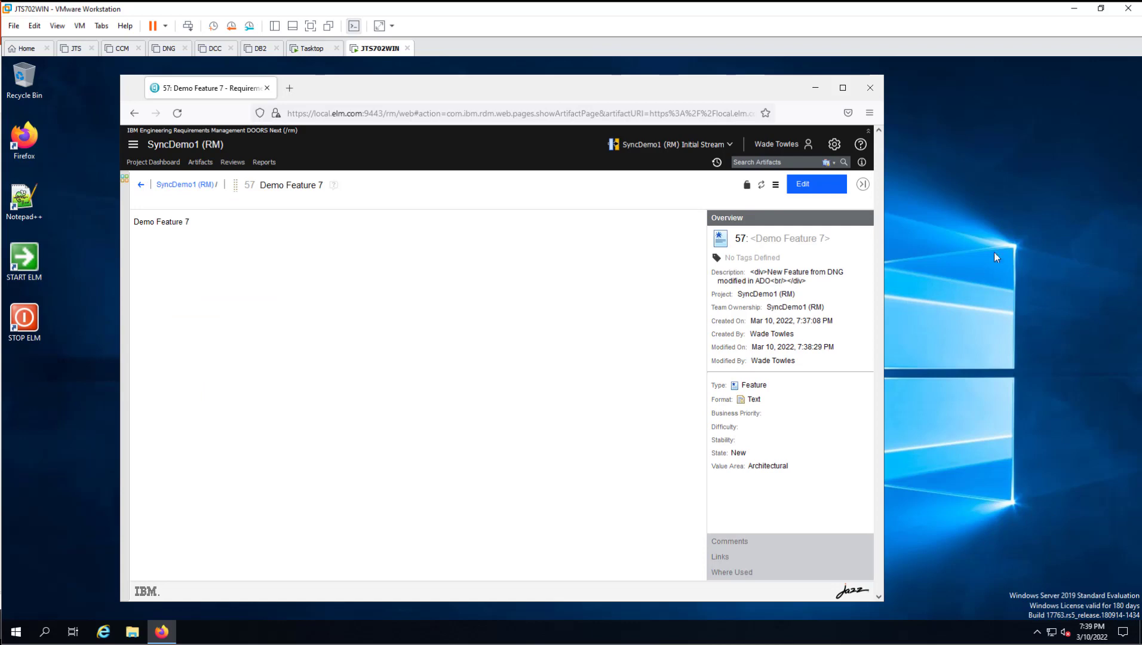
left_click(182, 185)
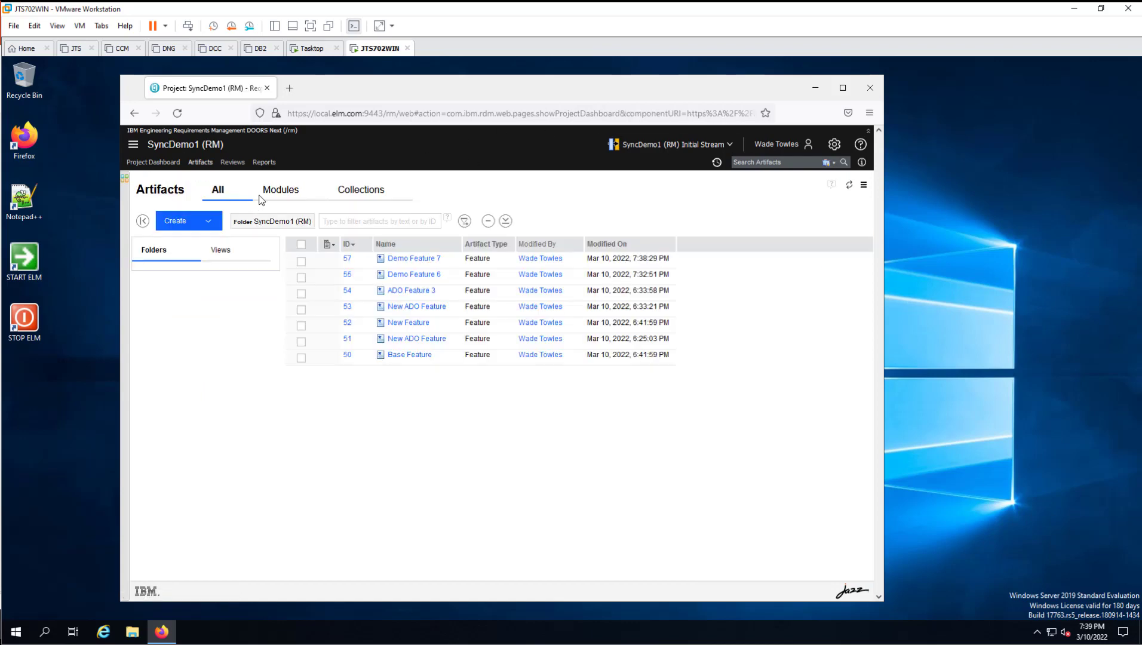